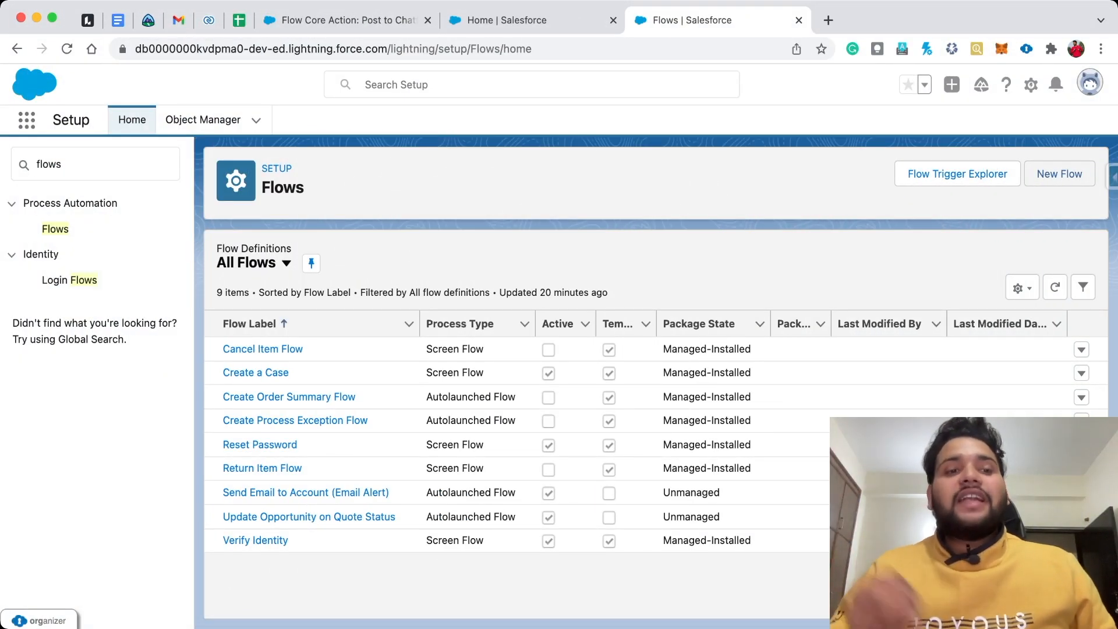
# - Find the quotes entries in Setup and open the Quote Settings page to check whether quotes are enabled
pyautogui.click(93, 164)
pyautogui.press('BackSpace')
pyautogui.press('BackSpace')
pyautogui.press('BackSpace')
pyautogui.press('BackSpace')
pyautogui.press('BackSpace')
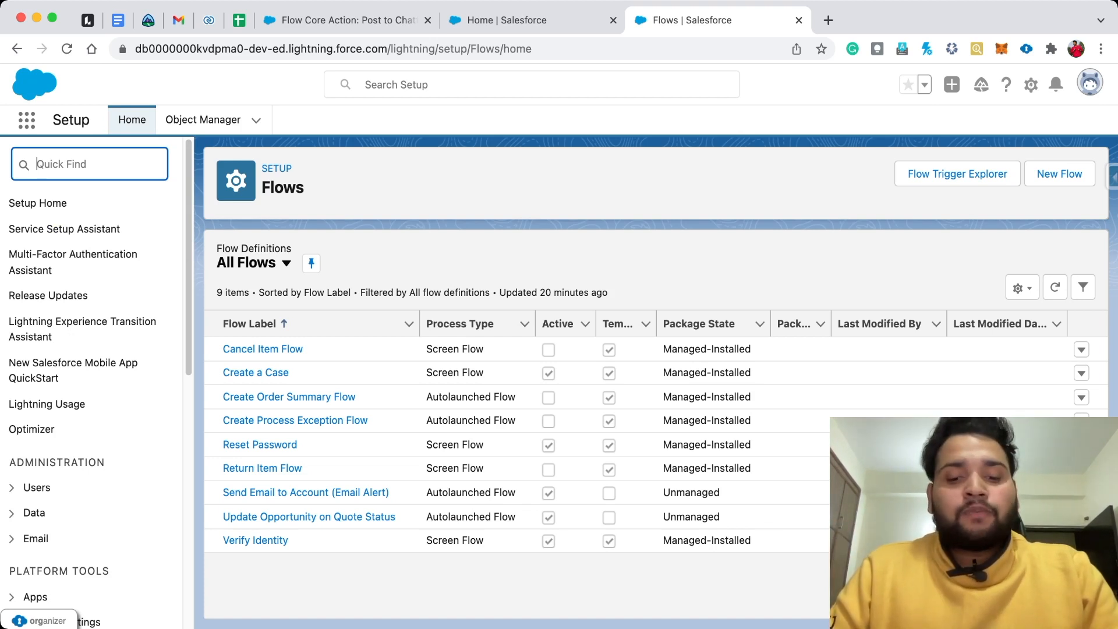
pyautogui.write('quotes')
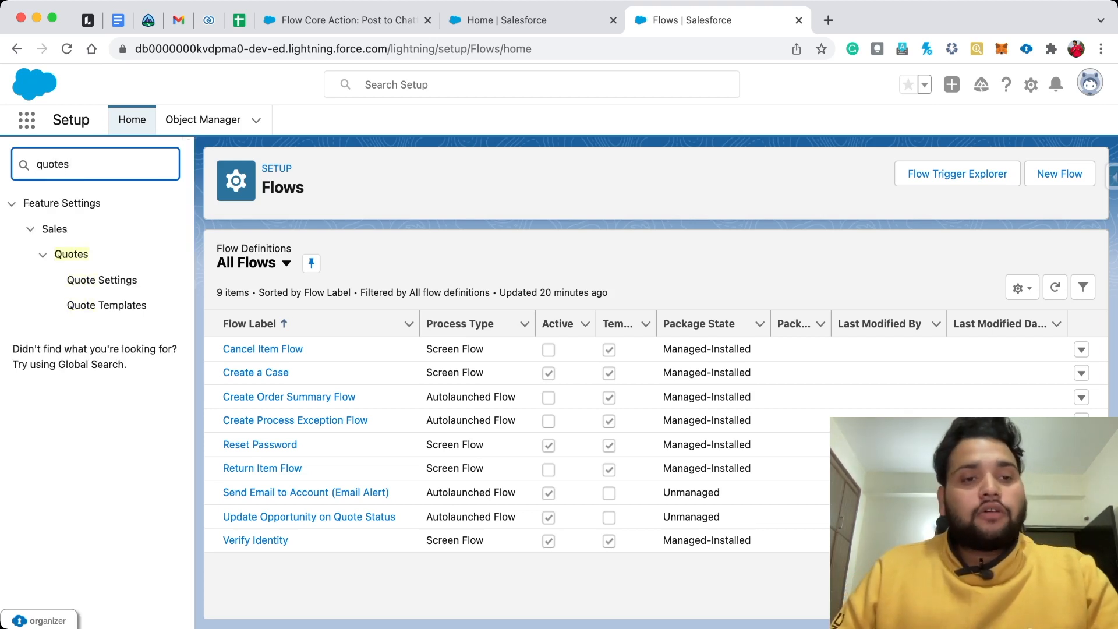
pyautogui.click(102, 280)
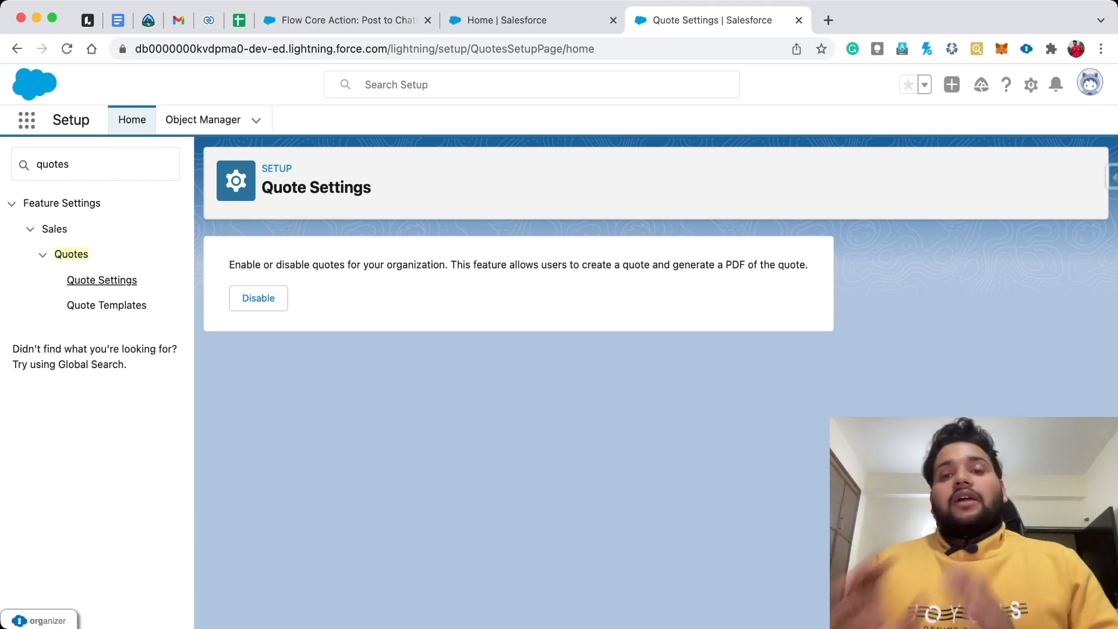
# - Find flows in Setup and open the Flows page under Process Automation
pyautogui.click(105, 164)
pyautogui.press('BackSpace')
pyautogui.press('BackSpace')
pyautogui.press('BackSpace')
pyautogui.press('BackSpace')
pyautogui.press('BackSpace')
pyautogui.press('BackSpace')
pyautogui.write('flows')
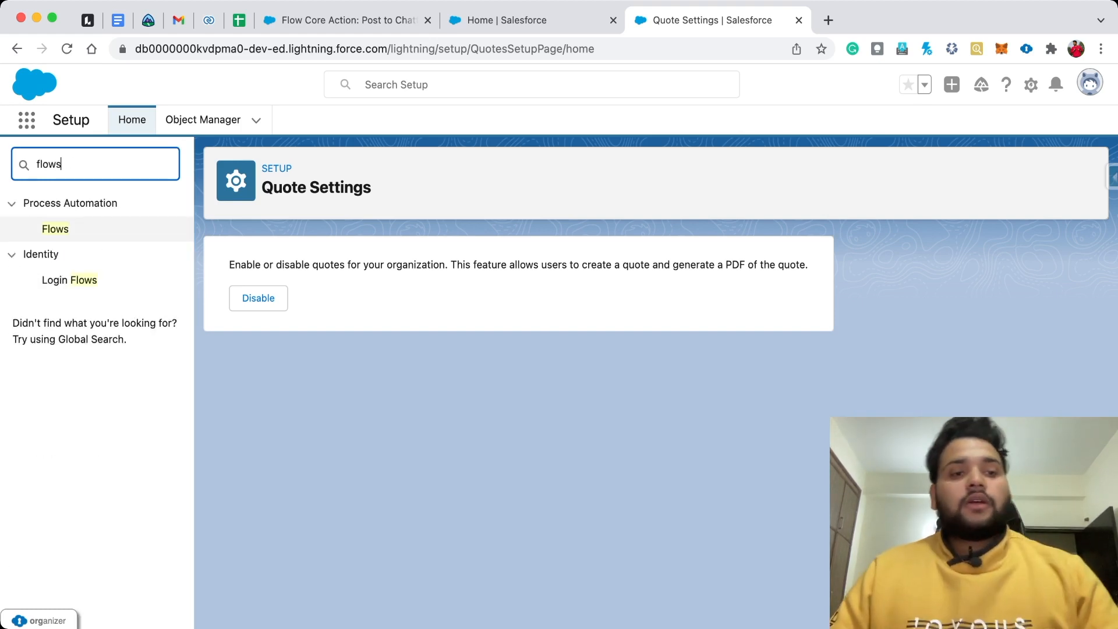
pyautogui.click(55, 229)
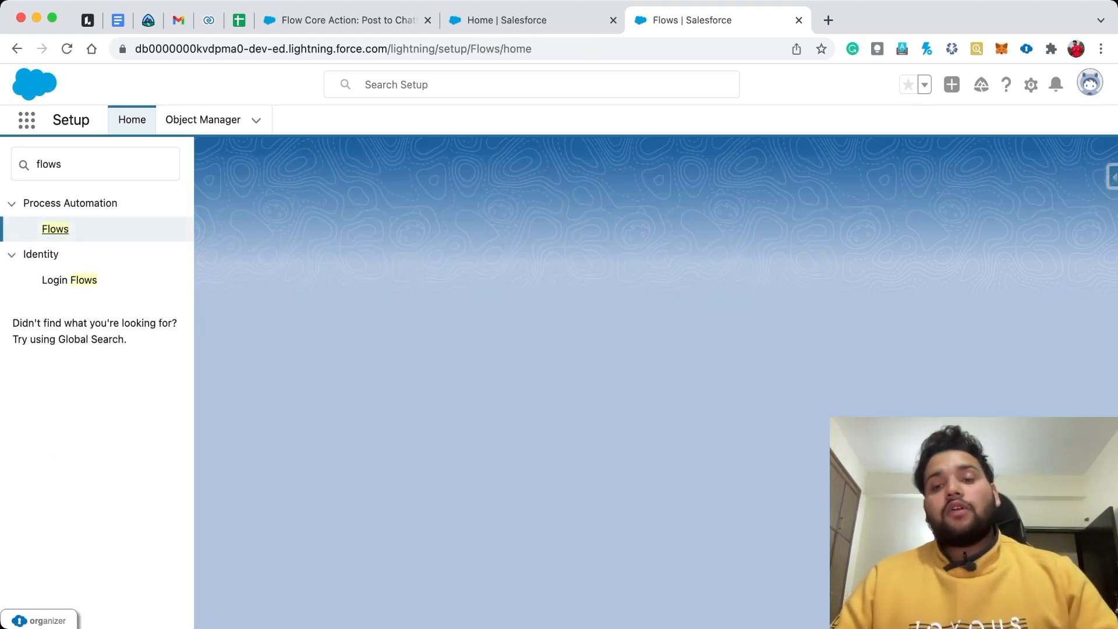
# - Create a new flow of the Record-Triggered Flow type
pyautogui.click(1048, 174)
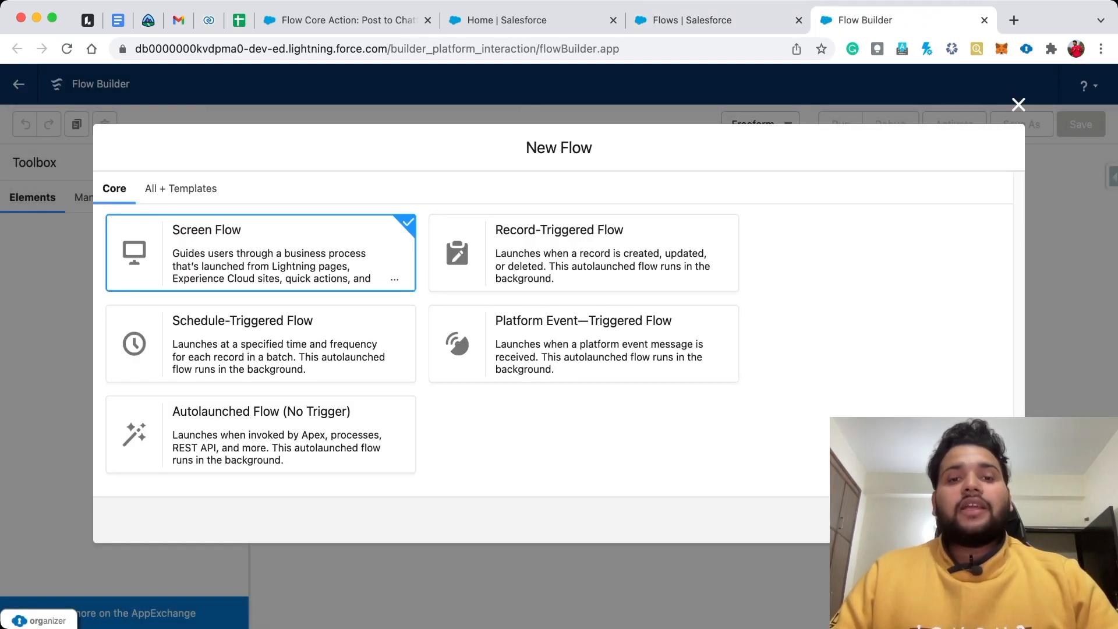
pyautogui.click(584, 253)
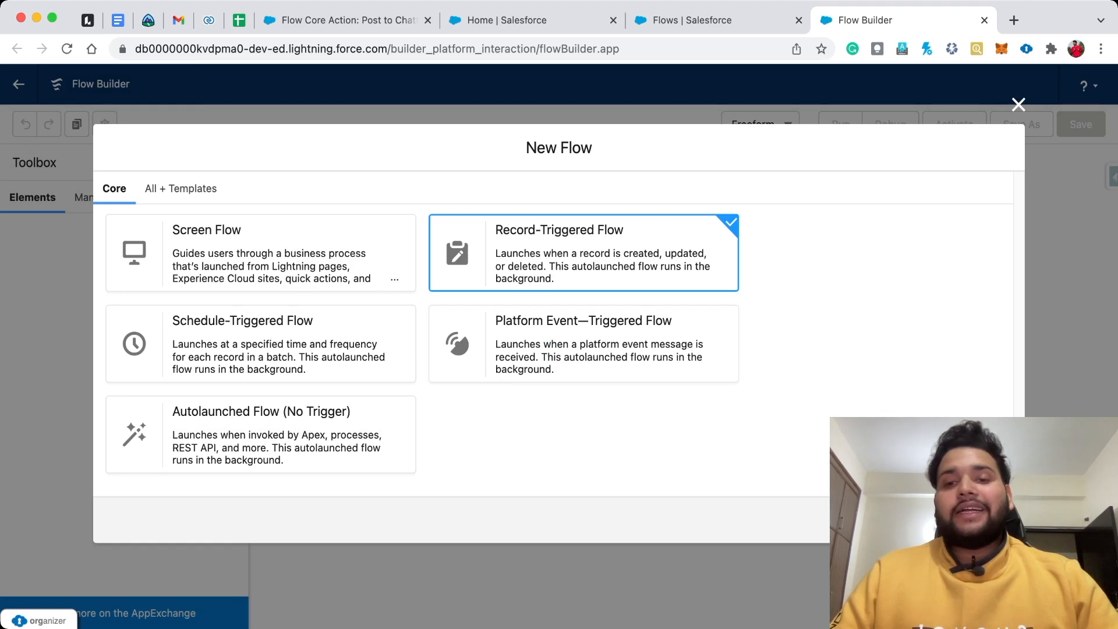
pyautogui.click(988, 520)
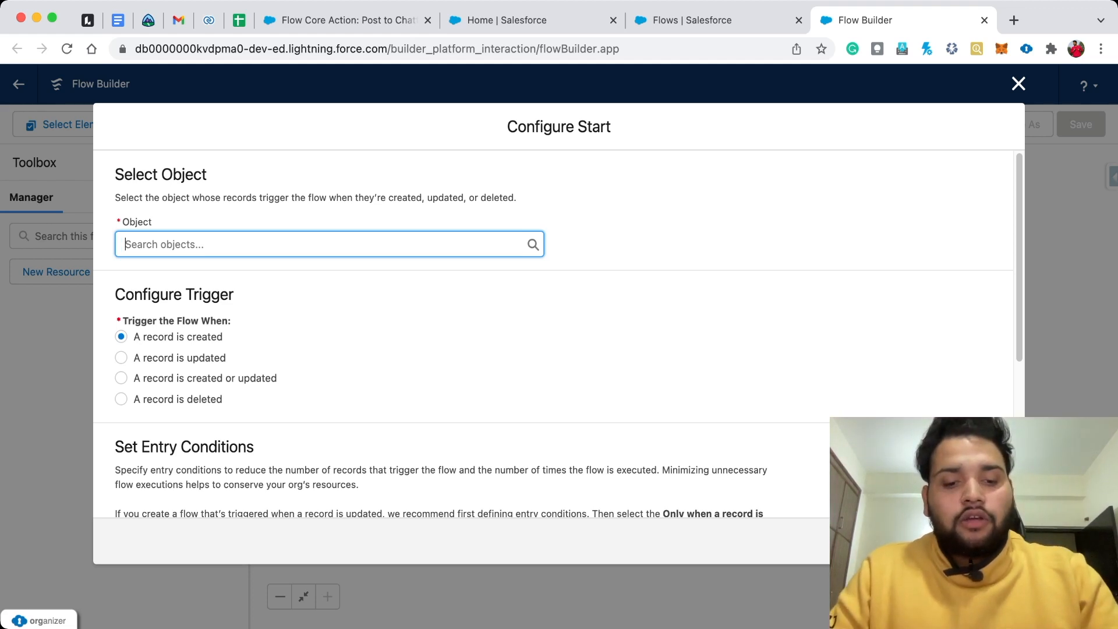
# - Set Quote as the triggering object and have the flow run when a record is updated
pyautogui.write('quot')
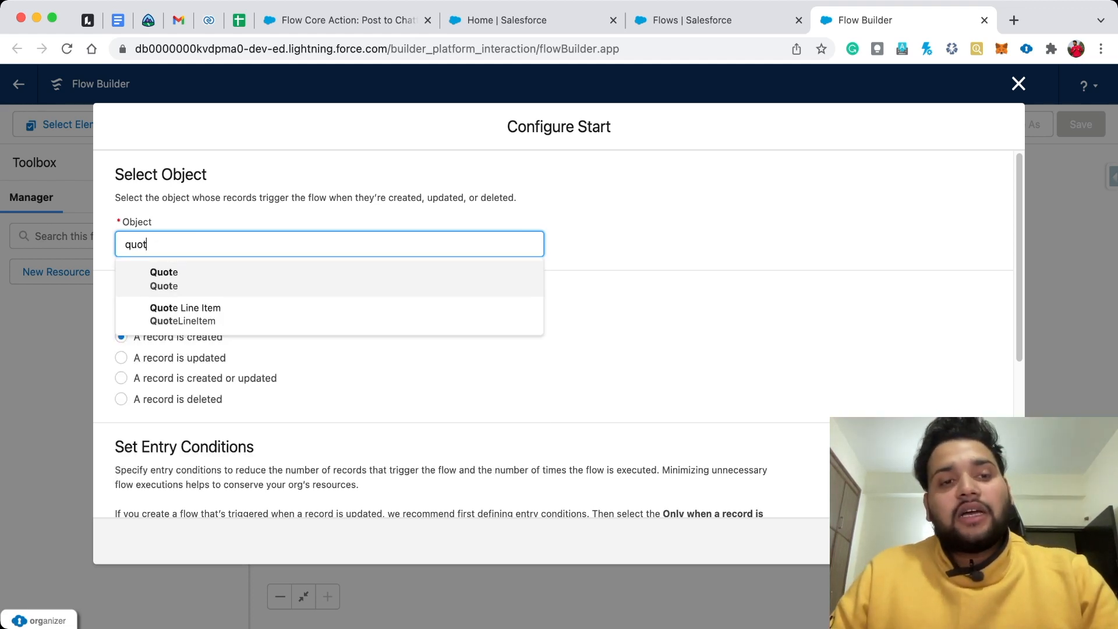
pyautogui.press('Return')
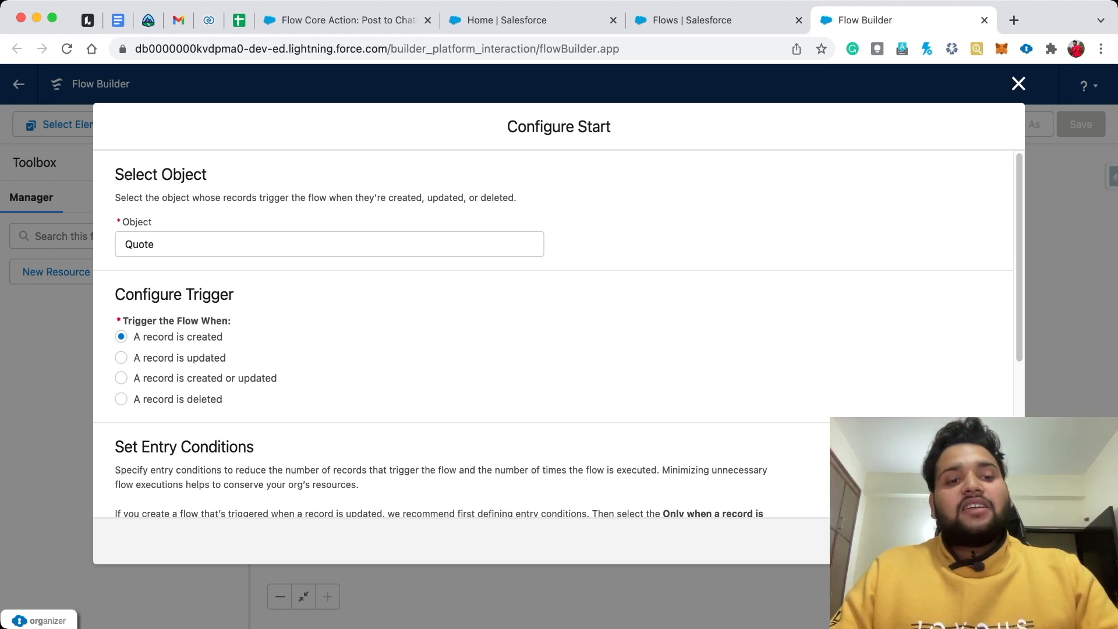
pyautogui.click(122, 358)
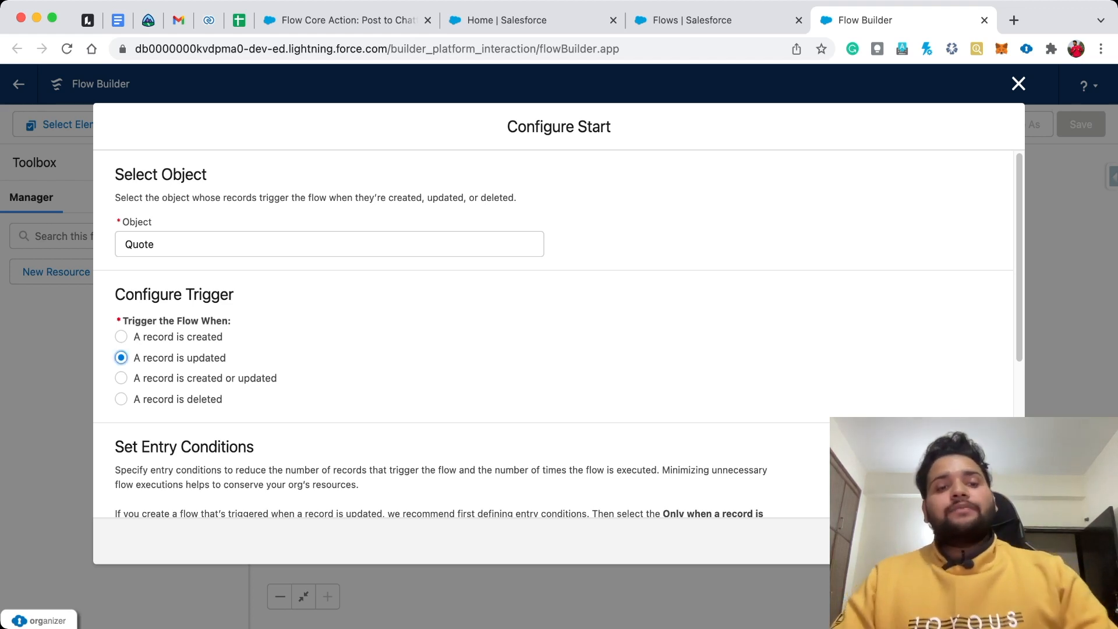
# - Define the first entry condition as Status Equals Presented
pyautogui.scroll(-5, 553, 338)
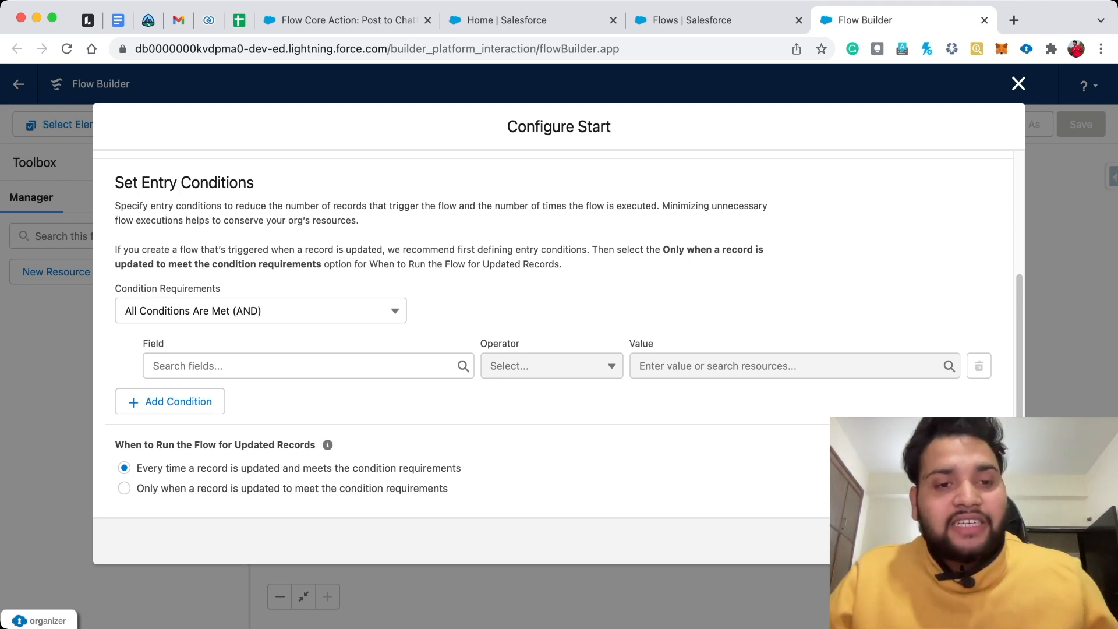
pyautogui.click(308, 366)
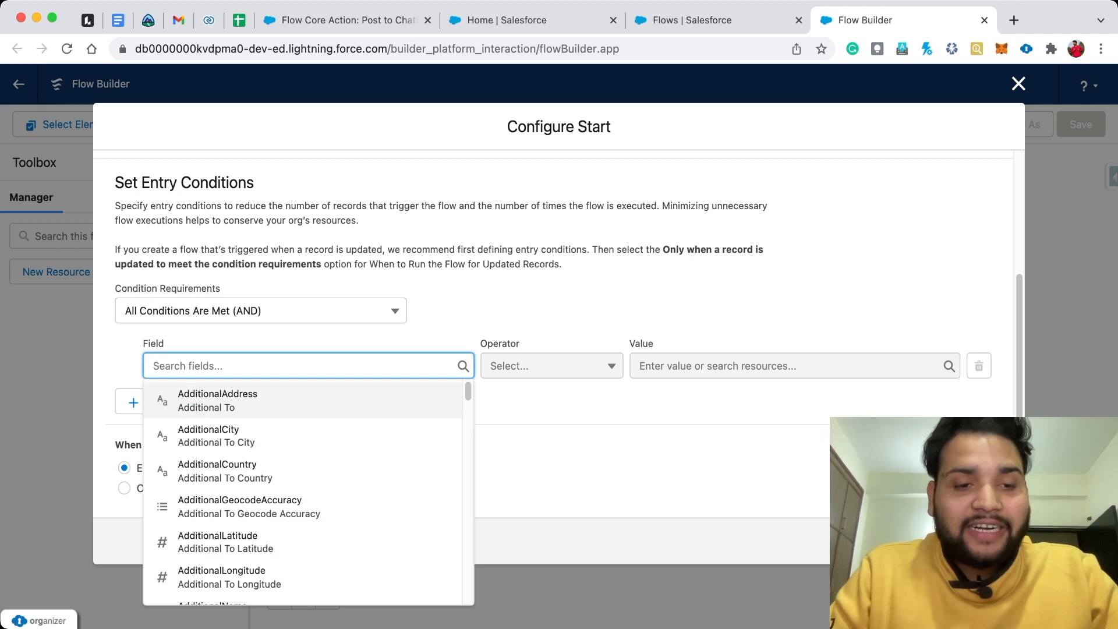
pyautogui.write('stat')
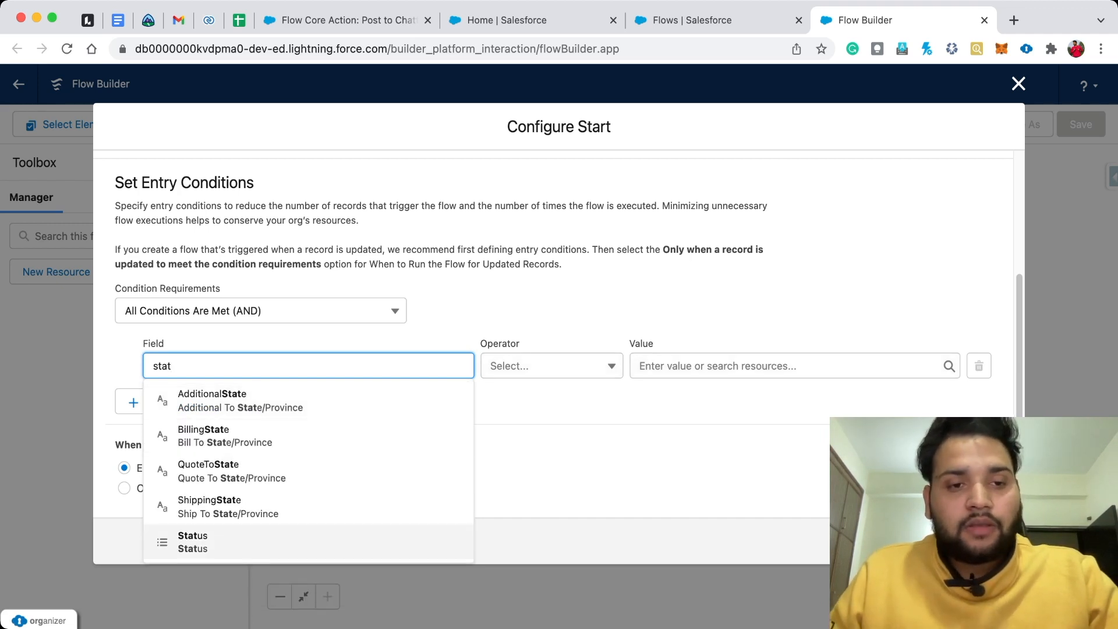
pyautogui.press('Return')
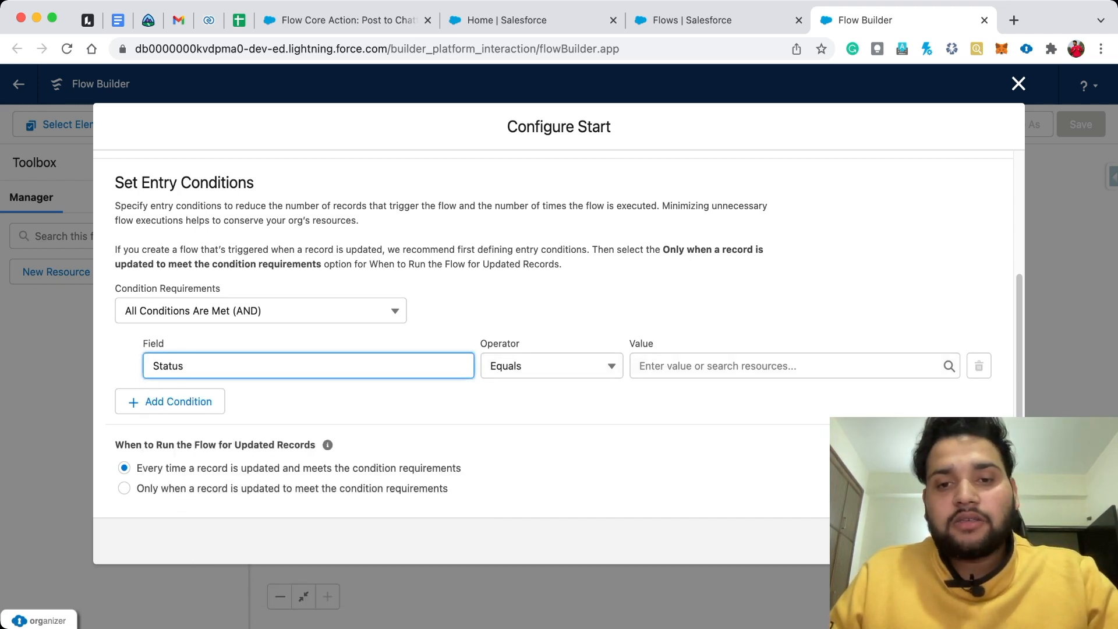
pyautogui.click(794, 366)
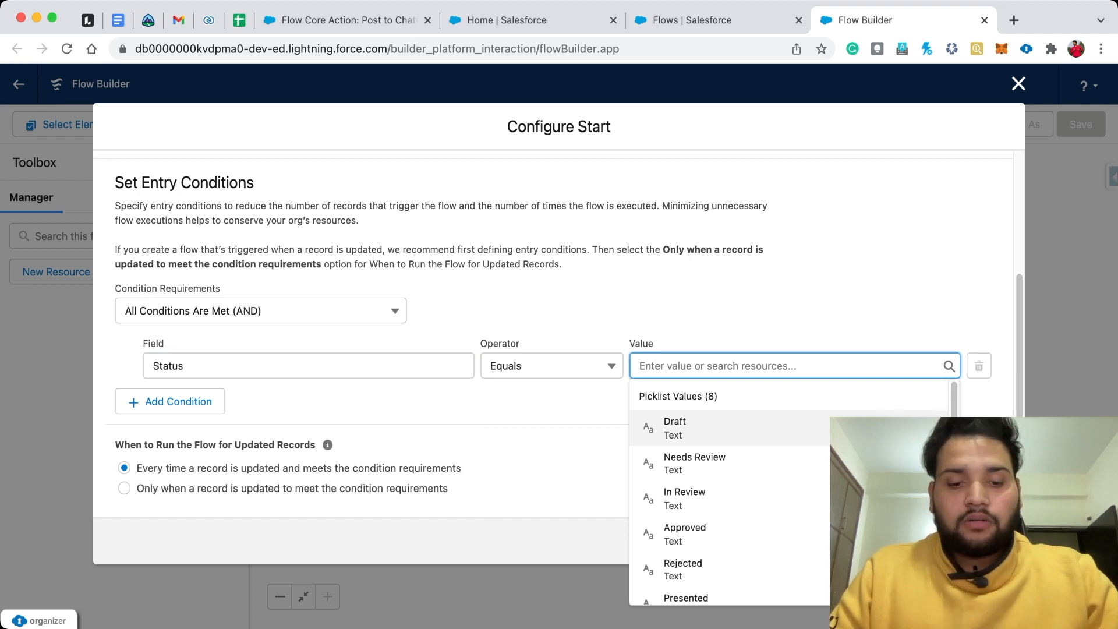
pyautogui.write('p')
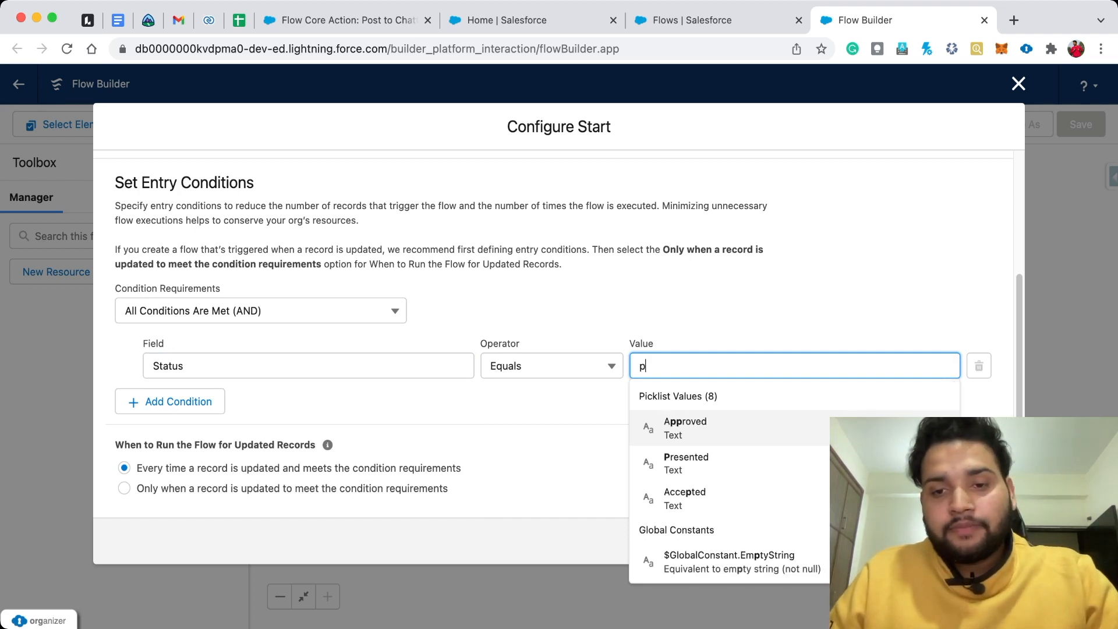
pyautogui.press('Down')
pyautogui.press('Return')
# - Add a second entry condition with field Status, operator Is Changed and the global constant True
pyautogui.click(171, 402)
pyautogui.click(309, 418)
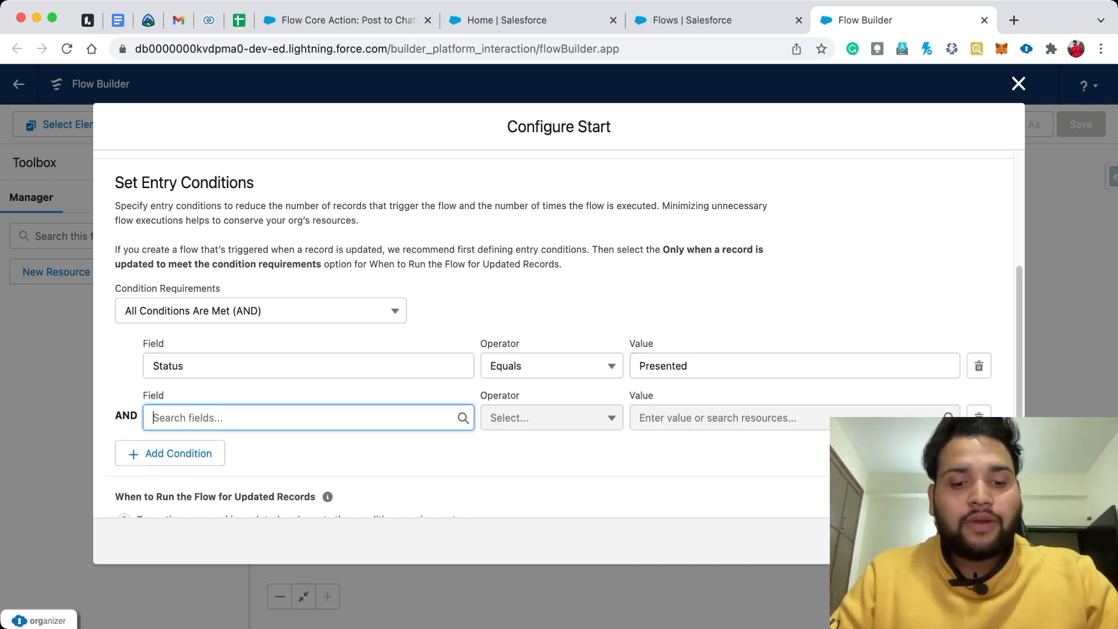
pyautogui.write('status')
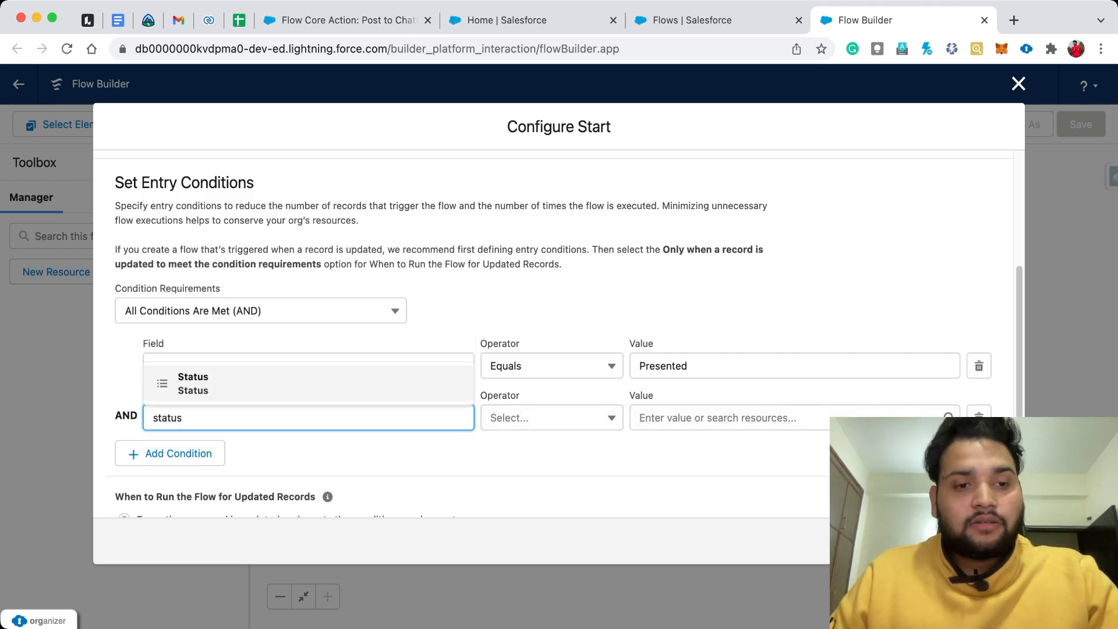
pyautogui.press('Return')
pyautogui.click(551, 417)
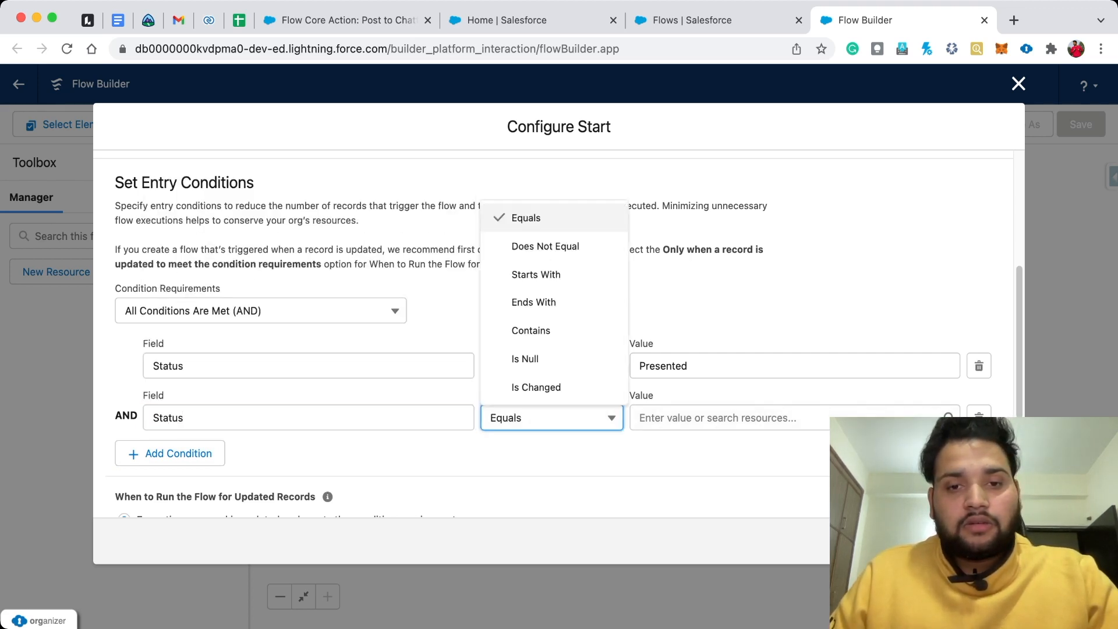
pyautogui.click(552, 388)
pyautogui.click(757, 418)
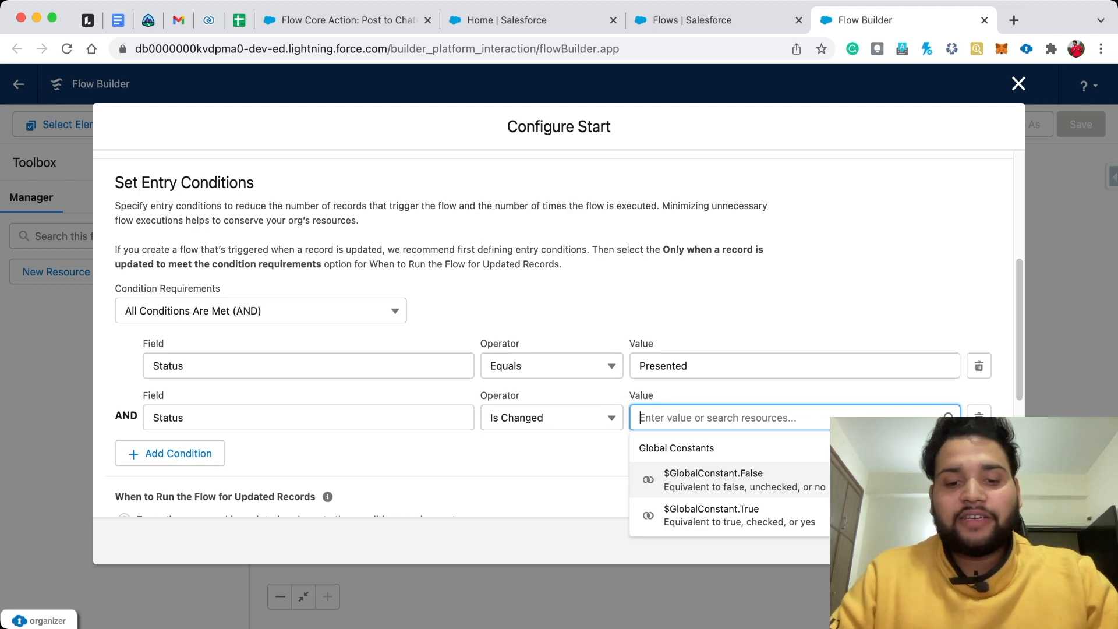
pyautogui.write('tue')
pyautogui.press('BackSpace')
pyautogui.press('BackSpace')
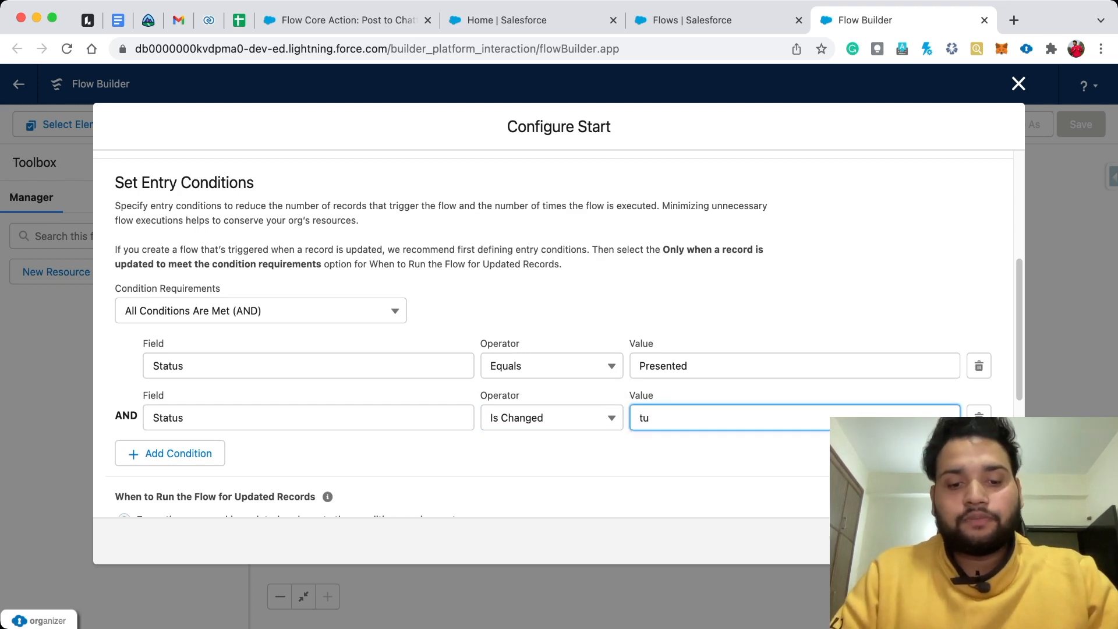
pyautogui.write('rue')
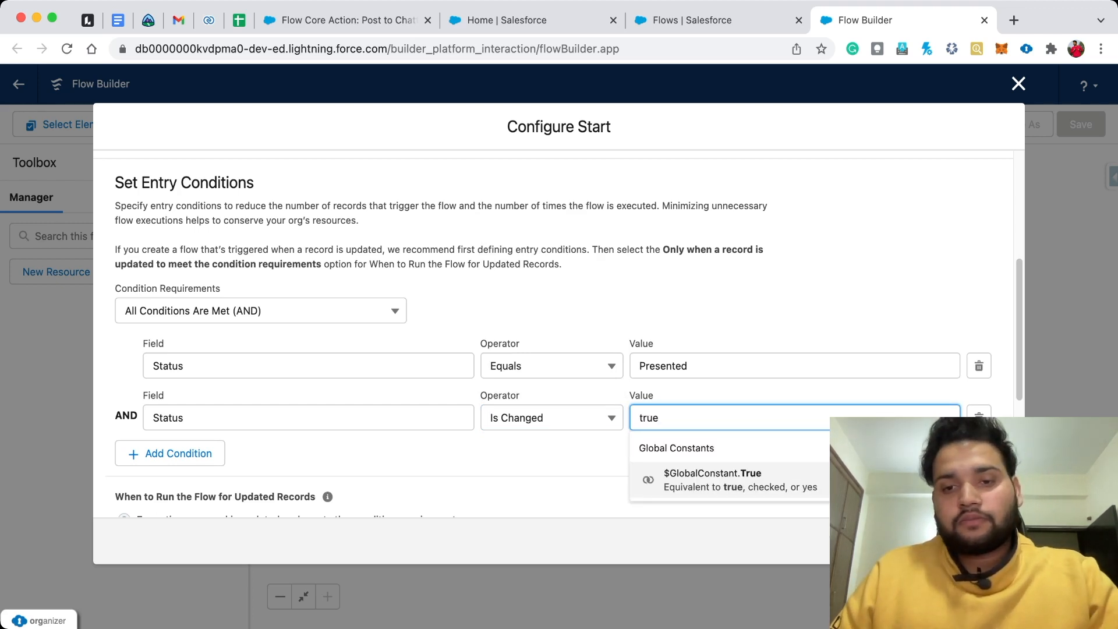
pyautogui.press('Return')
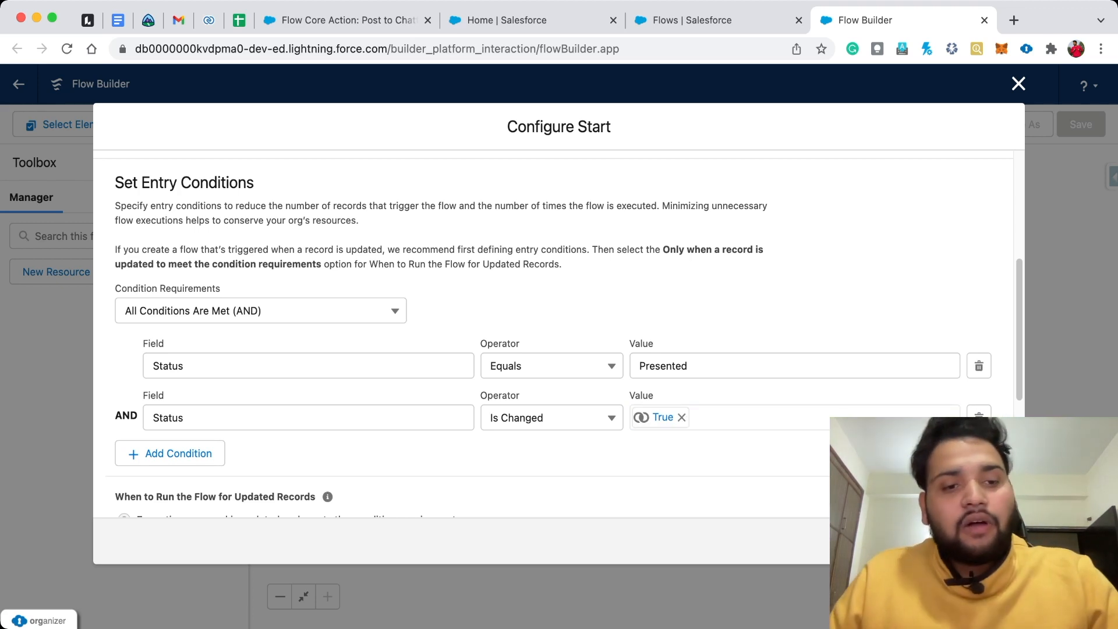
# - Add a third entry condition as Status Equals Accepted
pyautogui.click(170, 454)
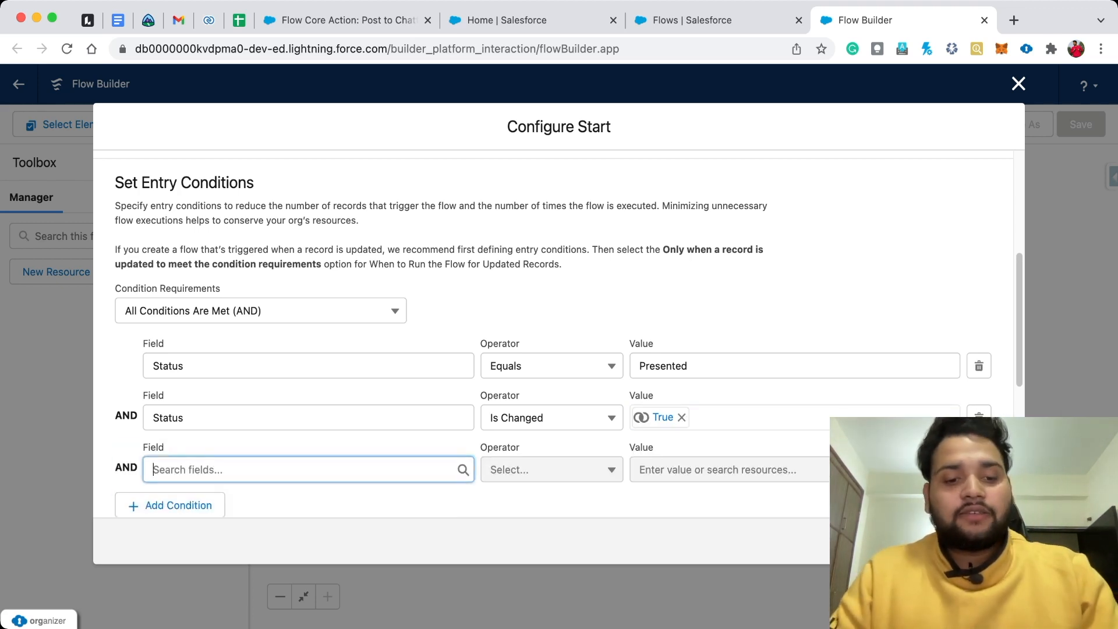
pyautogui.write('stat')
pyautogui.press('Down')
pyautogui.press('Down')
pyautogui.press('Down')
pyautogui.press('Down')
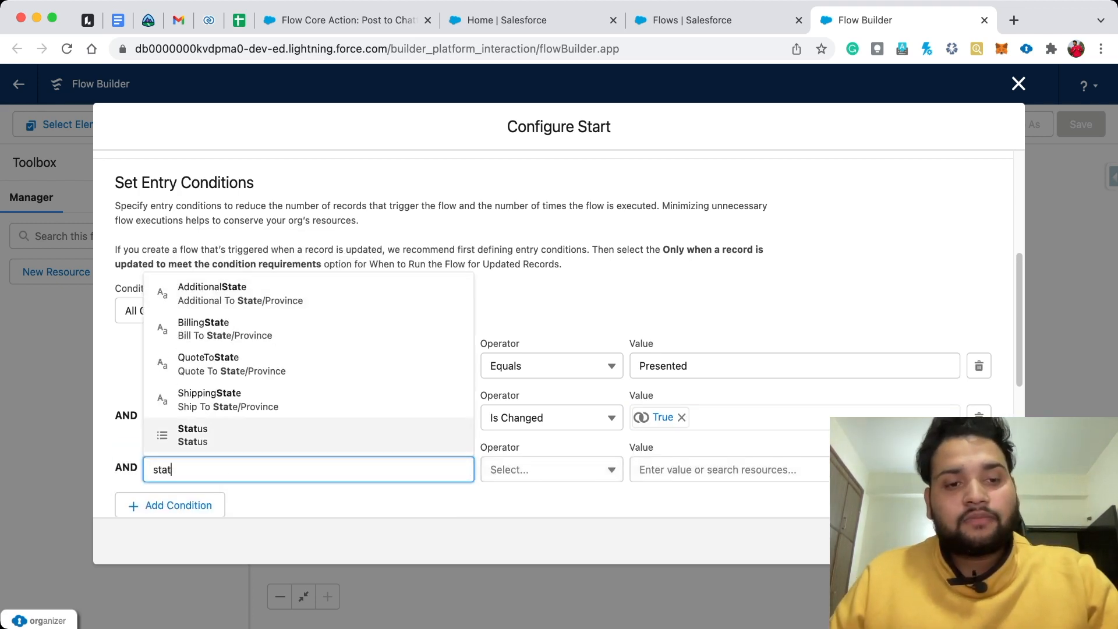
pyautogui.press('Return')
pyautogui.click(728, 470)
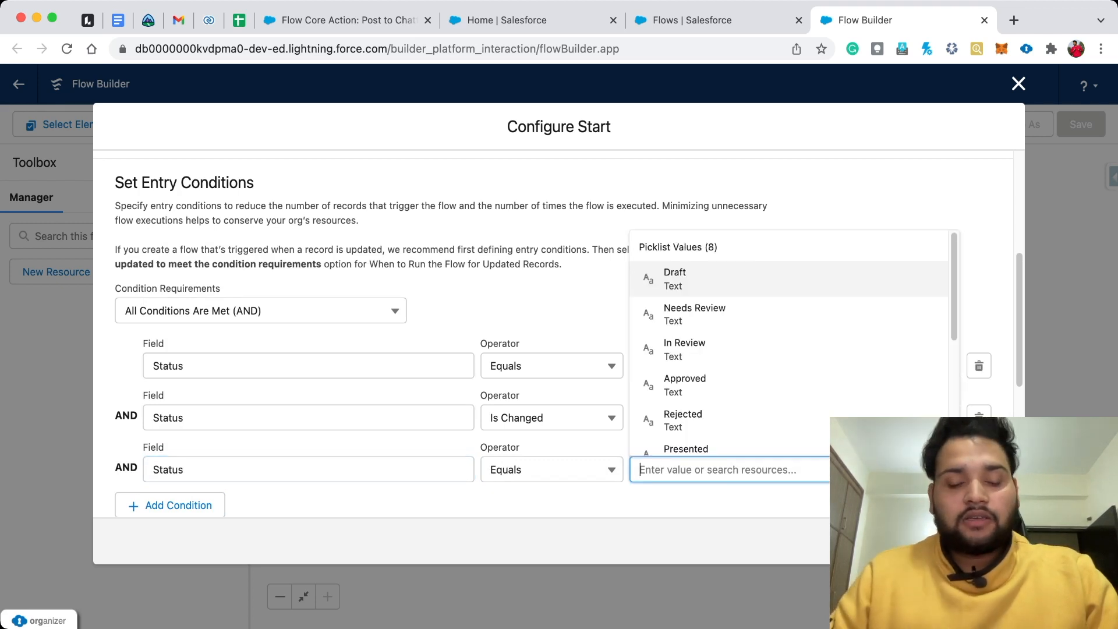
pyautogui.write('Acc')
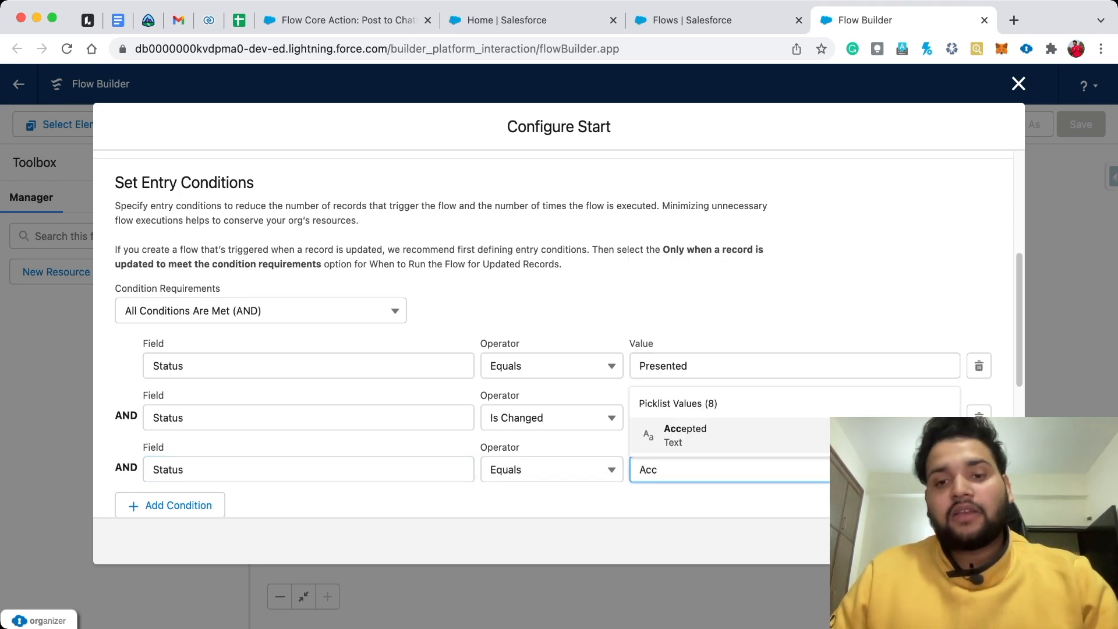
pyautogui.press('Return')
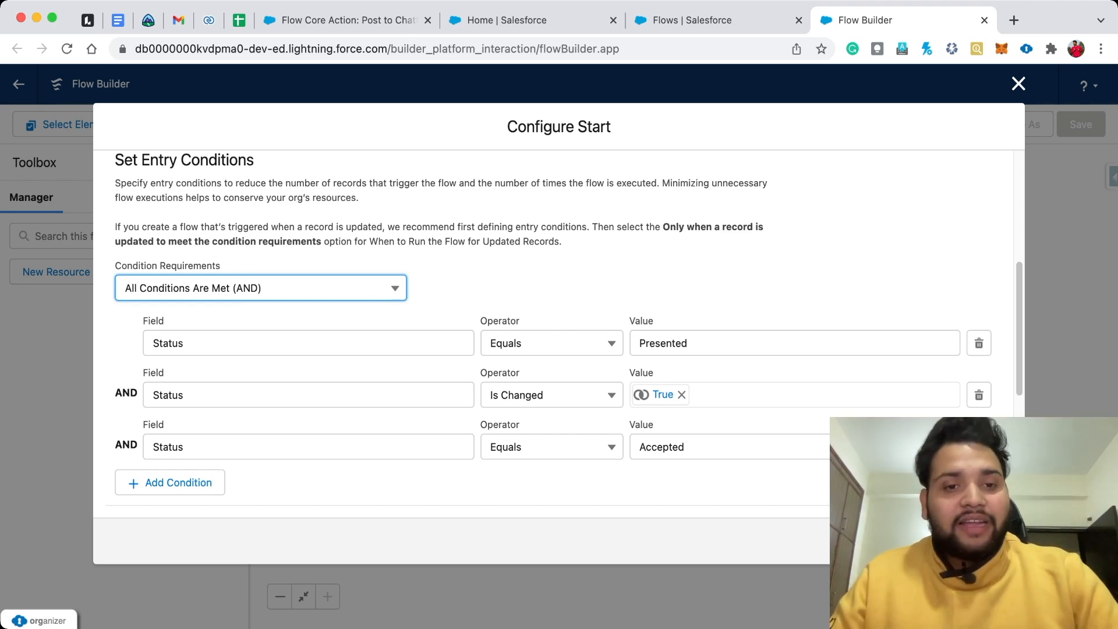
# - Switch the entry condition requirements to Custom Condition Logic Is Met with the logic 2 AND (1 OR 3)
pyautogui.click(261, 288)
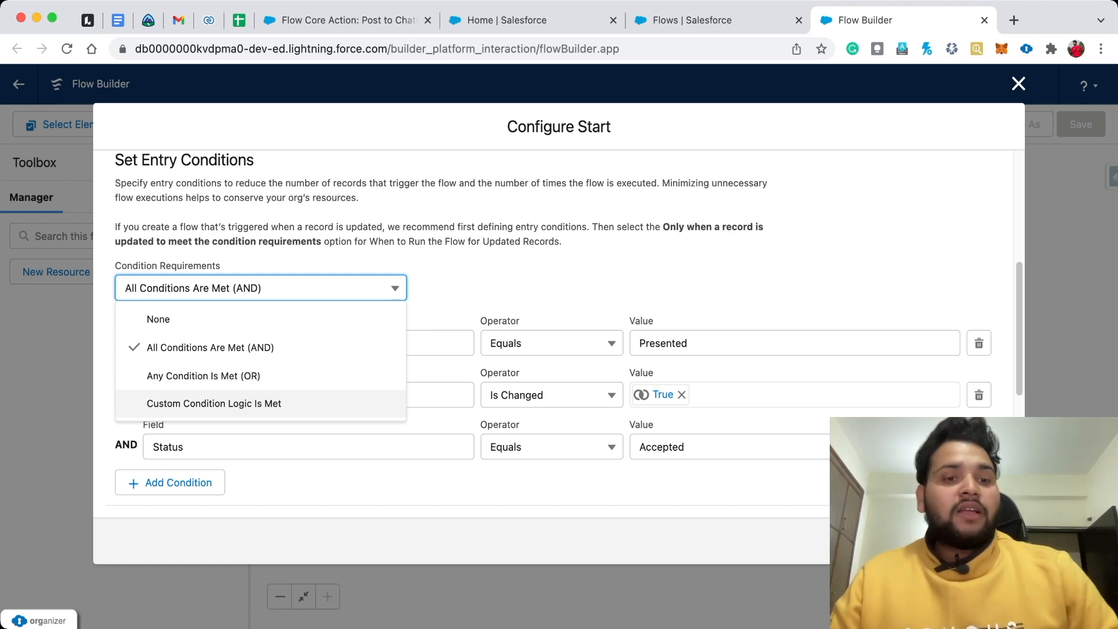
pyautogui.press('Return')
pyautogui.press('Tab')
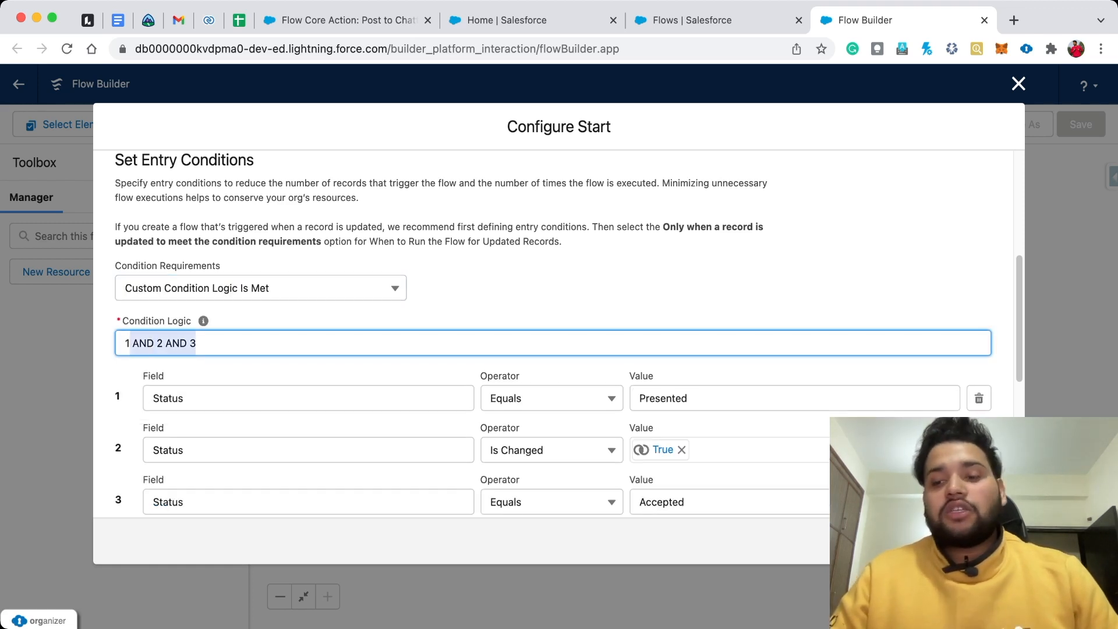
pyautogui.press('BackSpace')
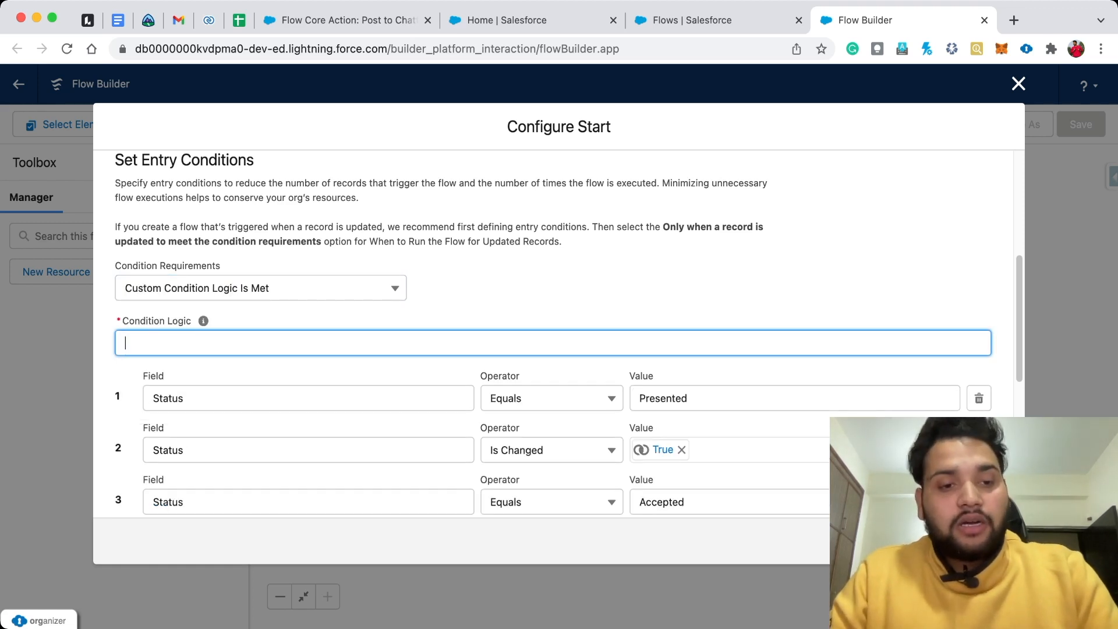
pyautogui.write('2 ')
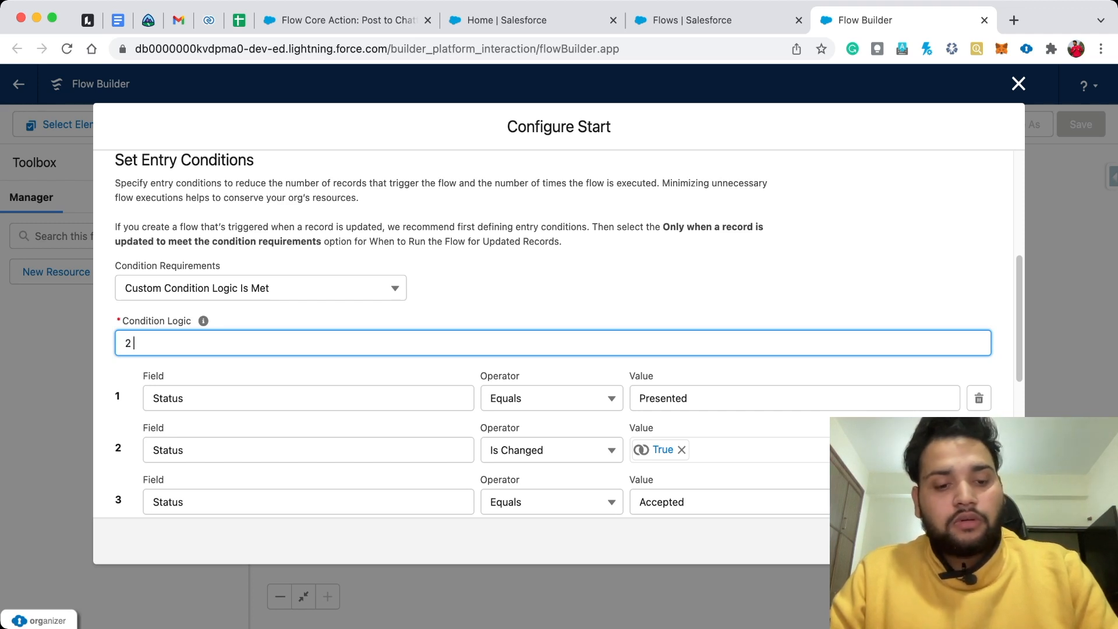
pyautogui.write('AND')
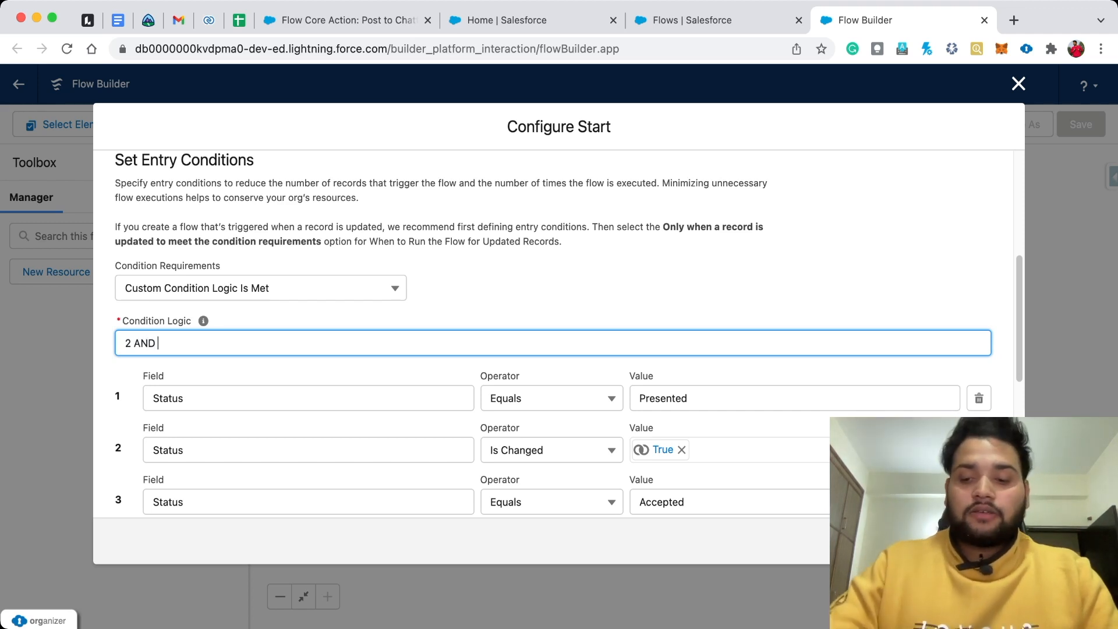
pyautogui.write(' (1)')
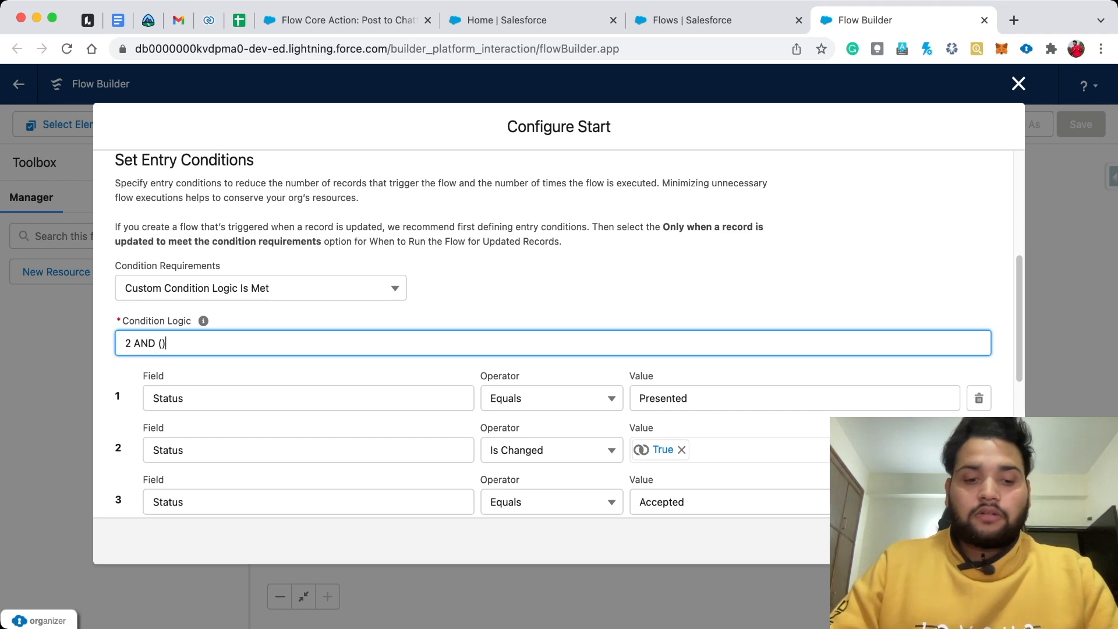
pyautogui.press('Left')
pyautogui.write('1')
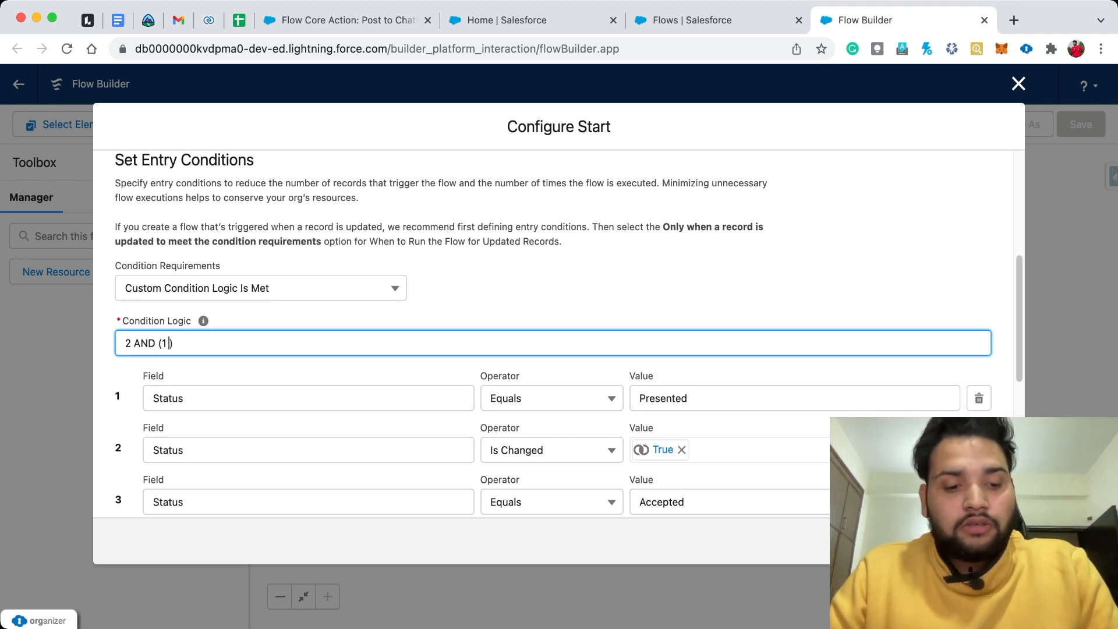
pyautogui.write(' OR ')
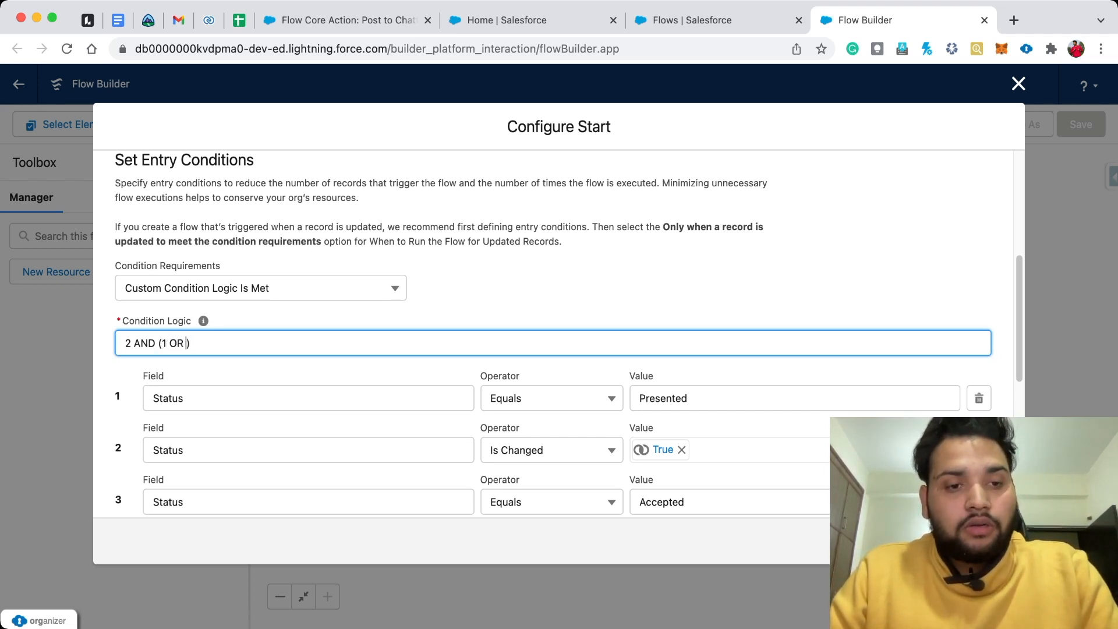
pyautogui.write('3')
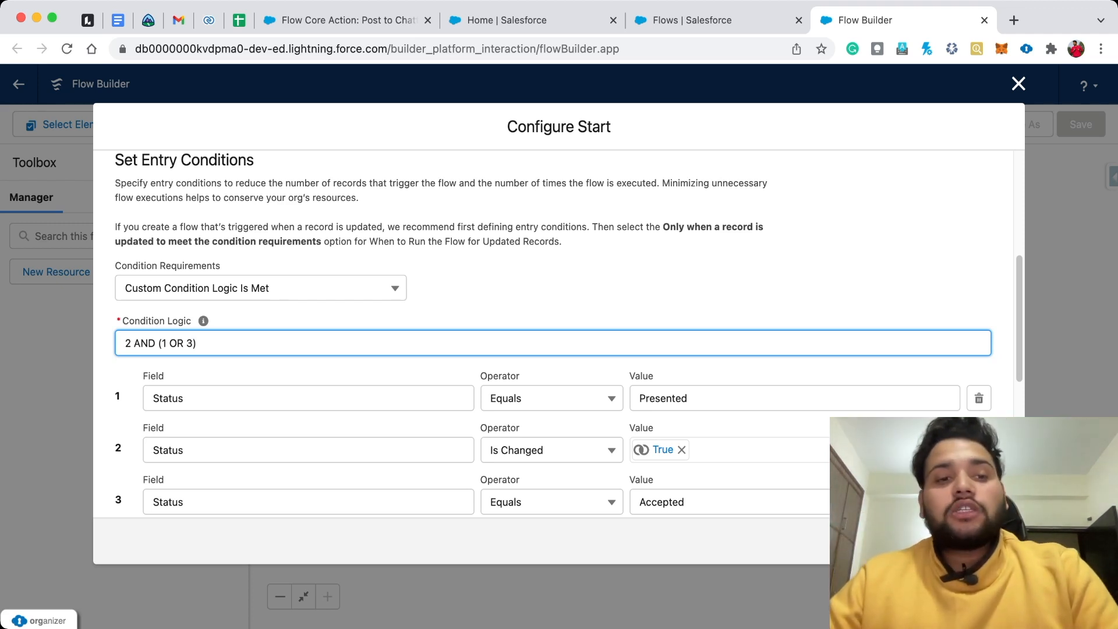
# - Review the remaining start settings and complete the start configuration with the flow optimized for Actions and Related Records
pyautogui.scroll(-3, 559, 332)
pyautogui.click(909, 472)
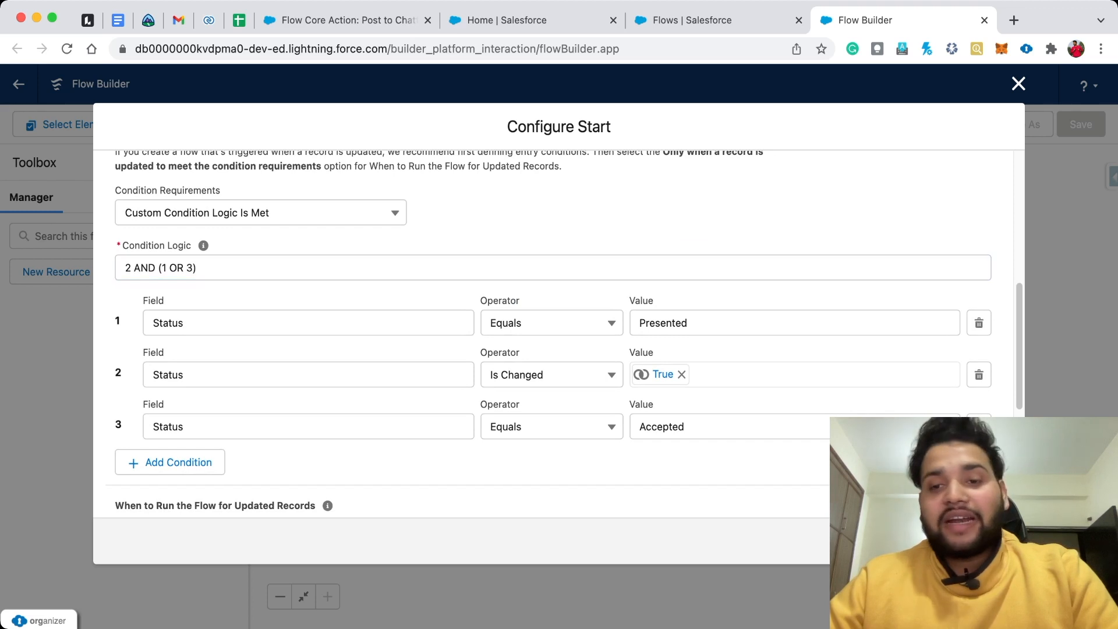
pyautogui.scroll(-3, 560, 332)
pyautogui.scroll(-2, 559, 333)
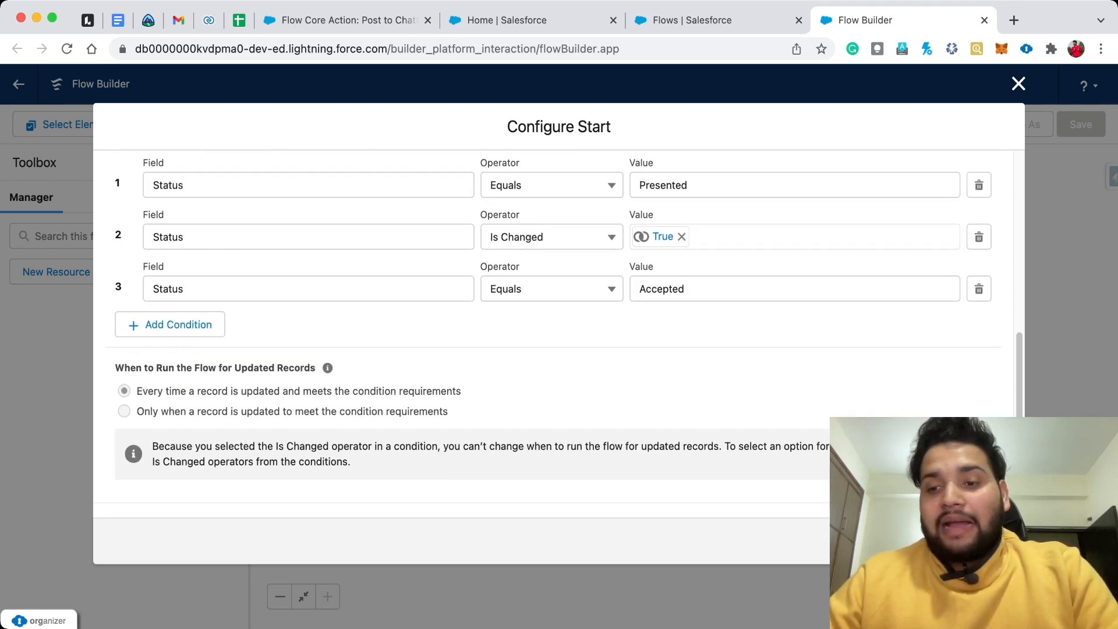
pyautogui.scroll(-3, 559, 332)
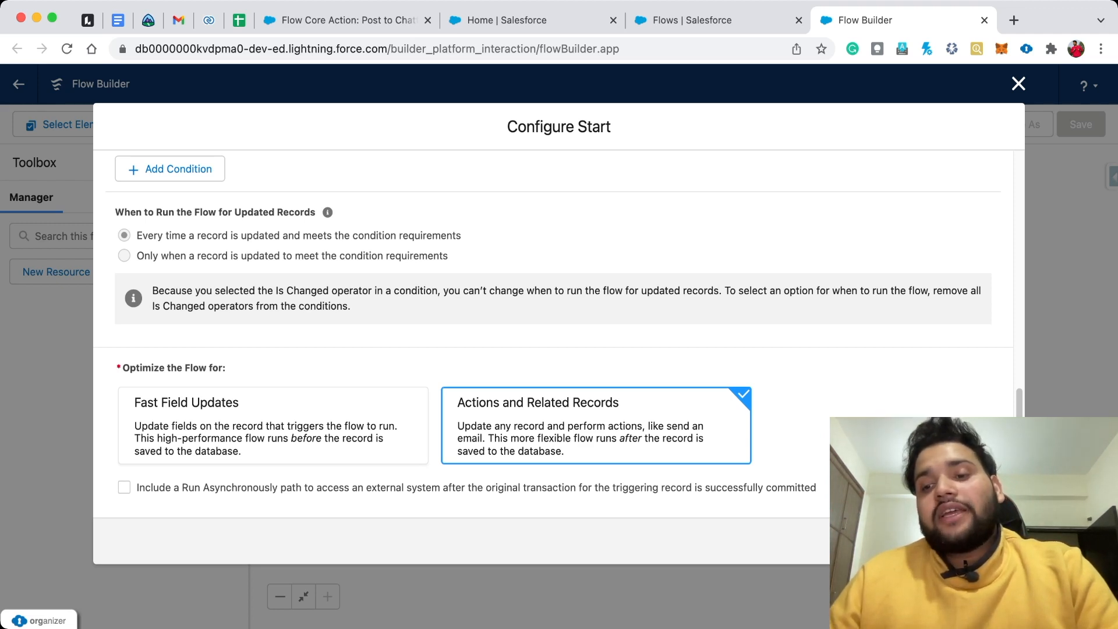
pyautogui.click(994, 541)
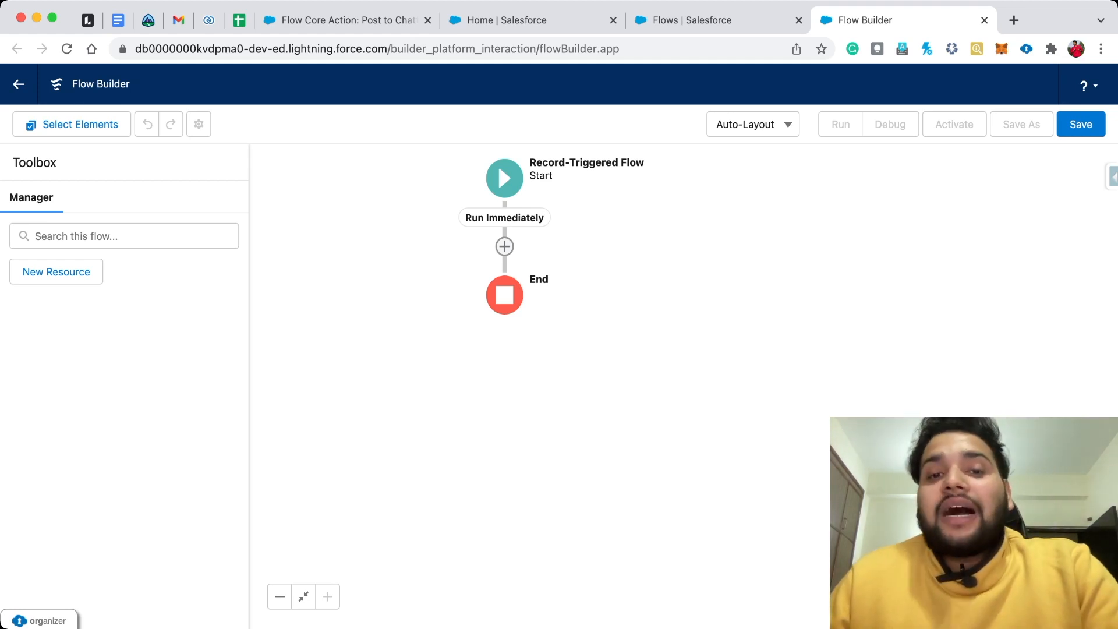
# - Add a Decision element on the Run Immediately path between Start and End
pyautogui.click(505, 246)
pyautogui.scroll(-2, 505, 408)
pyautogui.scroll(-4, 505, 405)
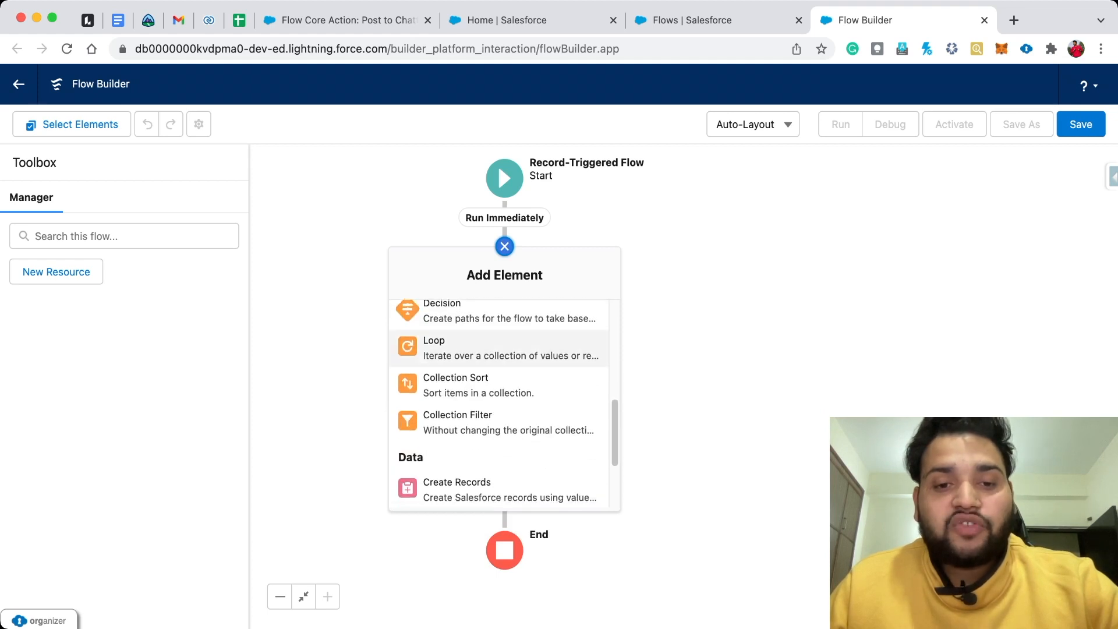
pyautogui.scroll(-2, 504, 379)
pyautogui.scroll(5, 504, 378)
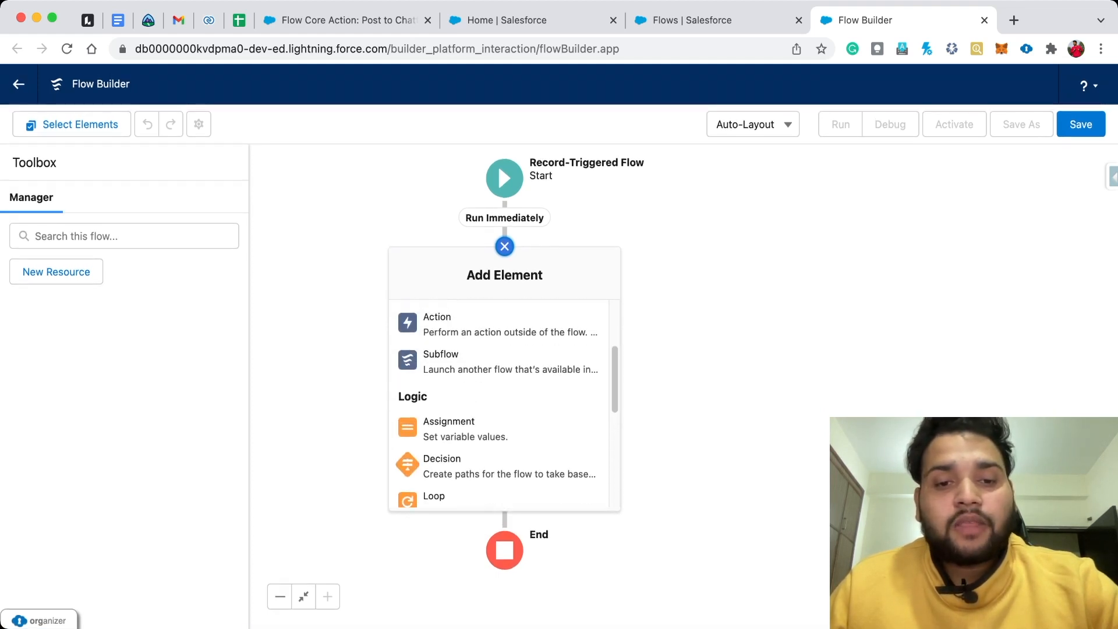
pyautogui.scroll(-1, 505, 408)
pyautogui.click(501, 432)
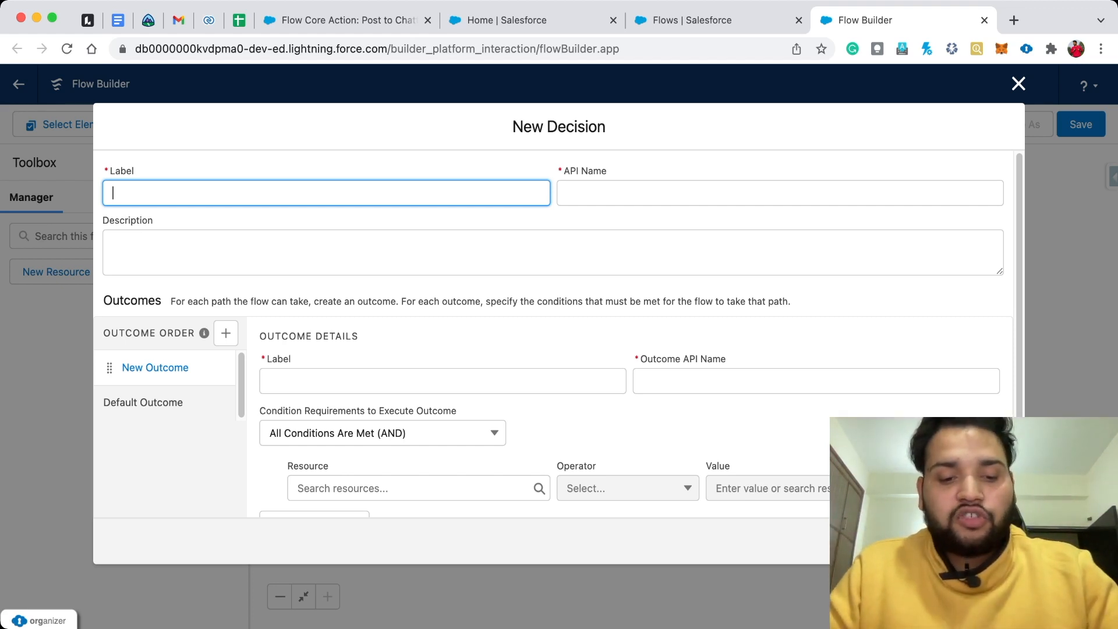
# - Label the decision Check for Quote Status, with API name Check_for_Quote_Status
pyautogui.write('Ched')
pyautogui.press('BackSpace')
pyautogui.write('ck for Quote S')
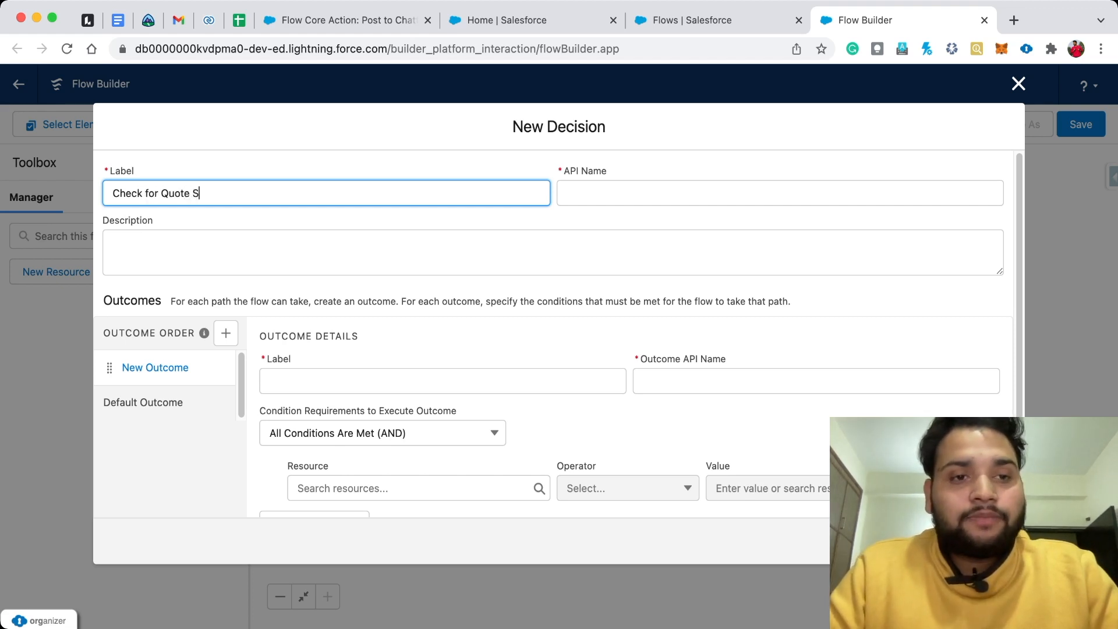
pyautogui.write('tatus')
pyautogui.click(643, 193)
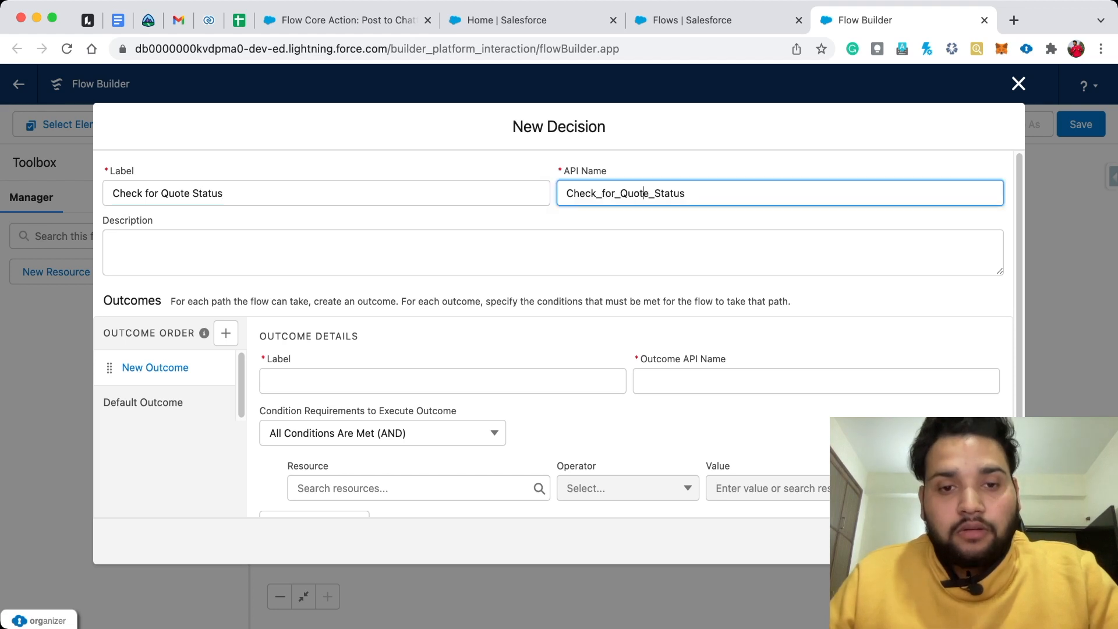
# - Label the decision's first outcome Presented, with the same outcome API name
pyautogui.click(443, 381)
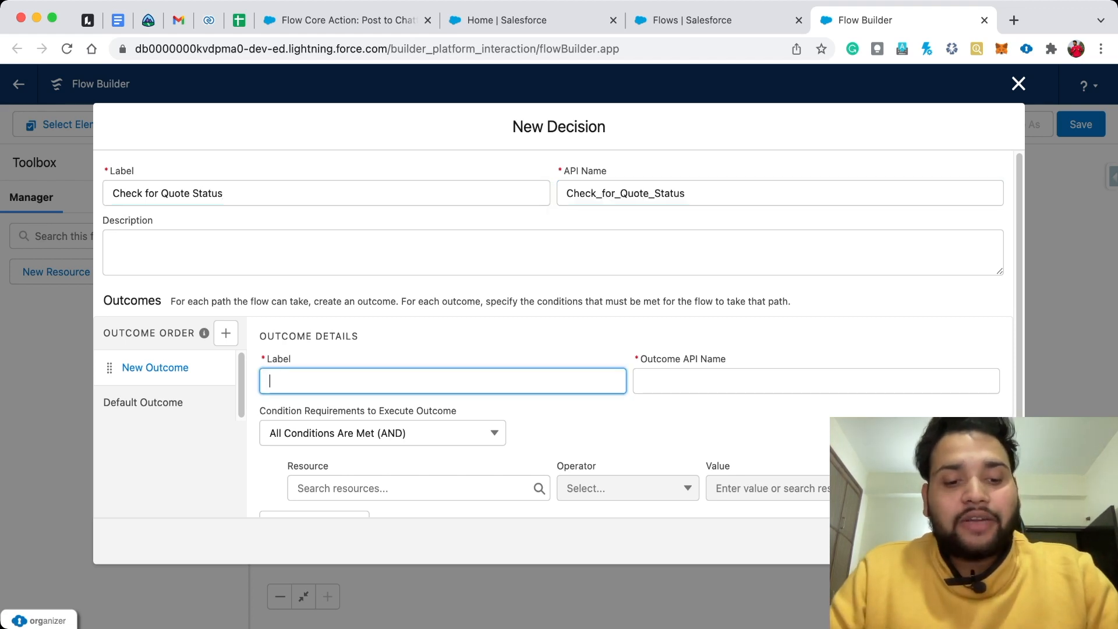
pyautogui.write('Presented')
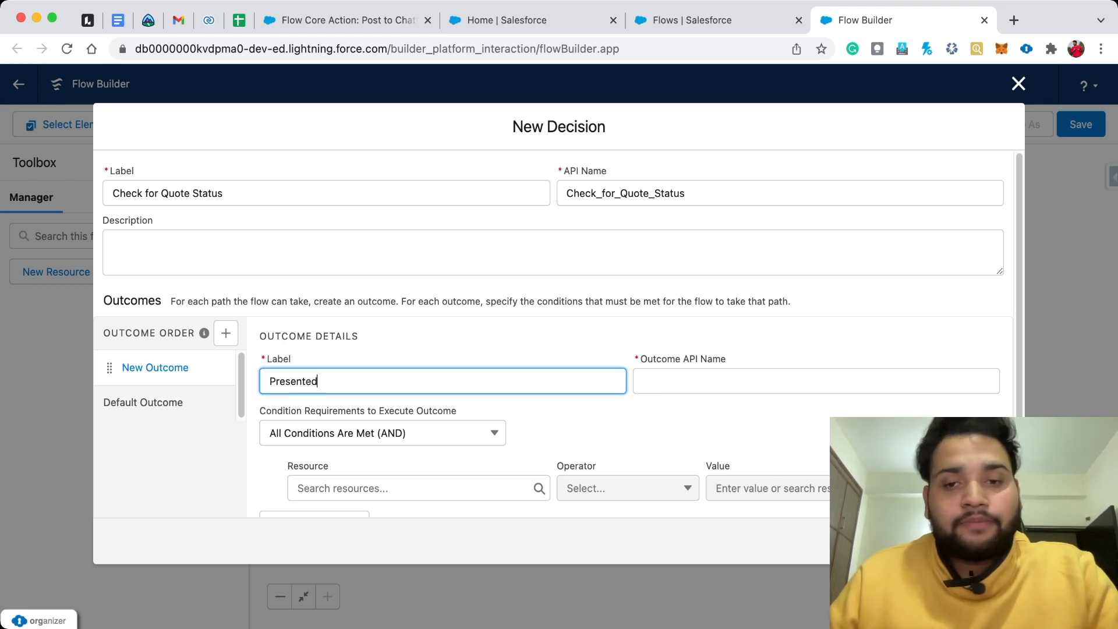
pyautogui.scroll(-1, 553, 334)
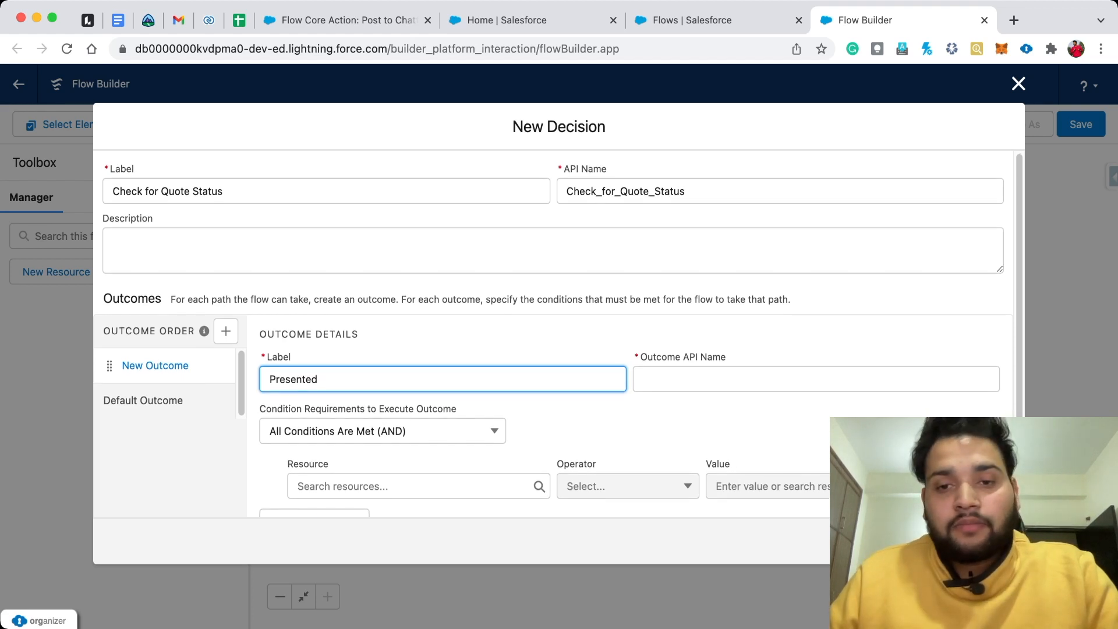
pyautogui.press('Tab')
# - Define the Presented outcome's condition as $Record > Status Equals Presented
pyautogui.press('Tab')
pyautogui.press('Tab')
pyautogui.write('record')
pyautogui.press('Down')
pyautogui.click(420, 412)
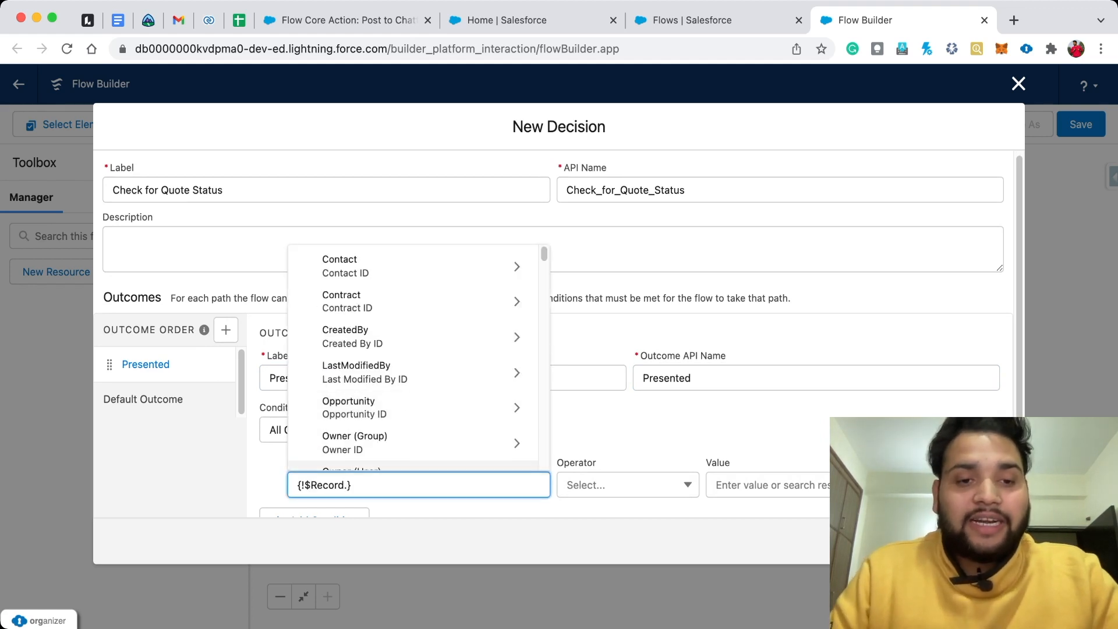
pyautogui.write('stat')
pyautogui.press('Return')
pyautogui.press('Tab')
pyautogui.press('Tab')
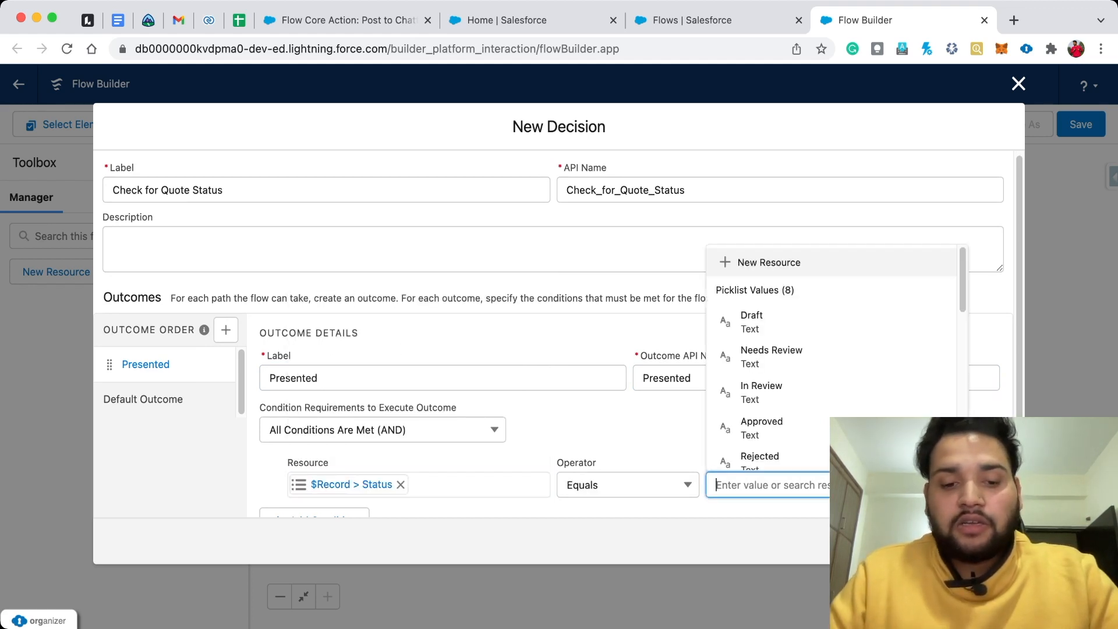
pyautogui.write('pre')
pyautogui.press('Return')
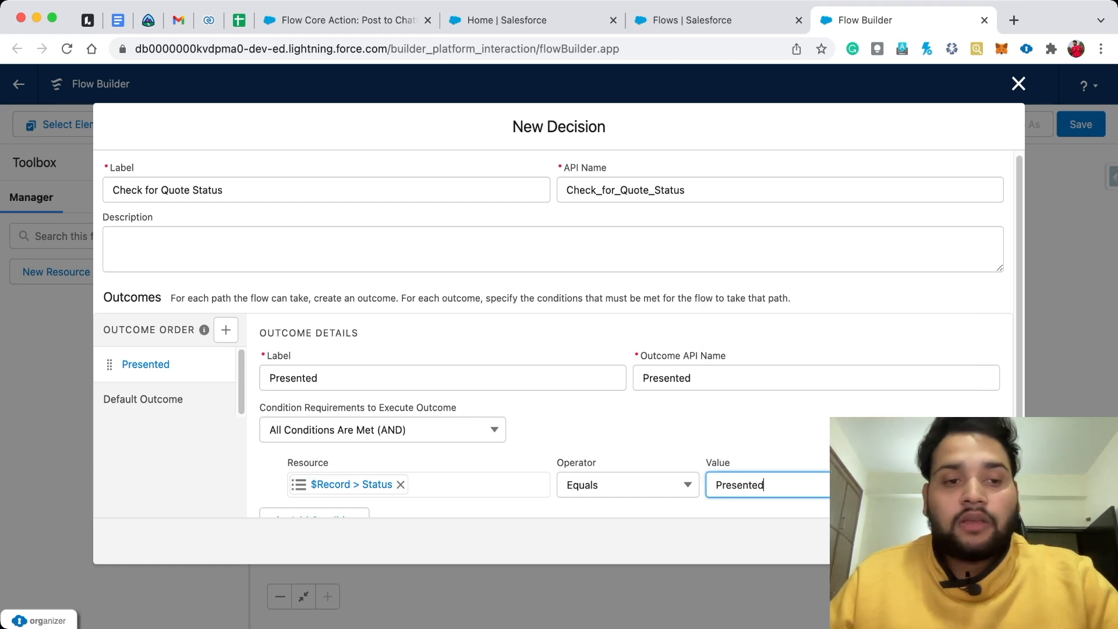
pyautogui.click(226, 330)
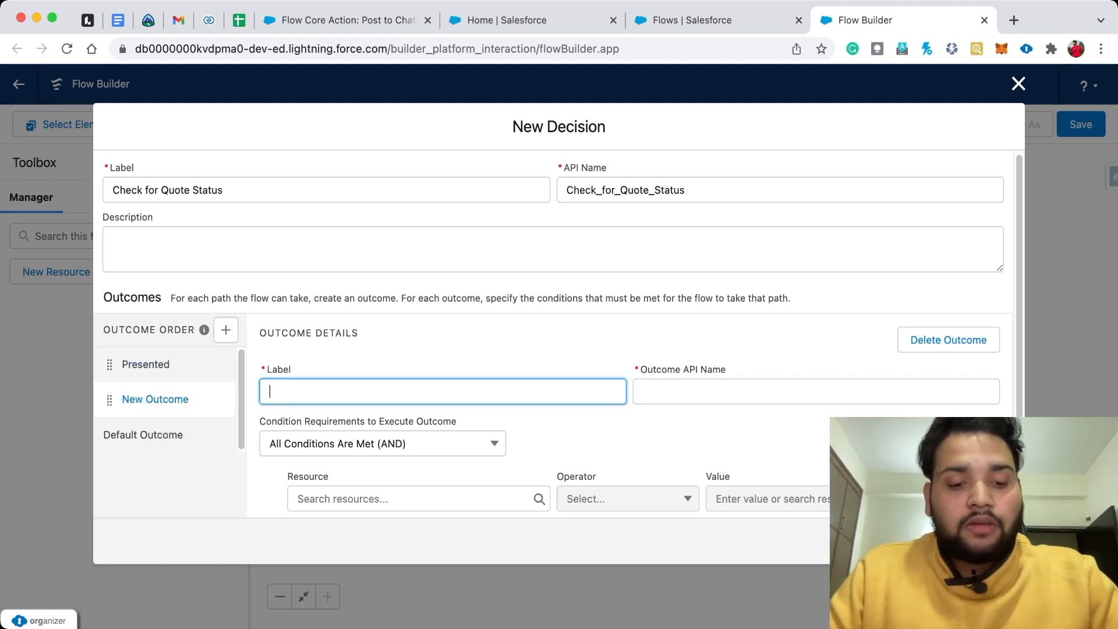
pyautogui.write('Accepted')
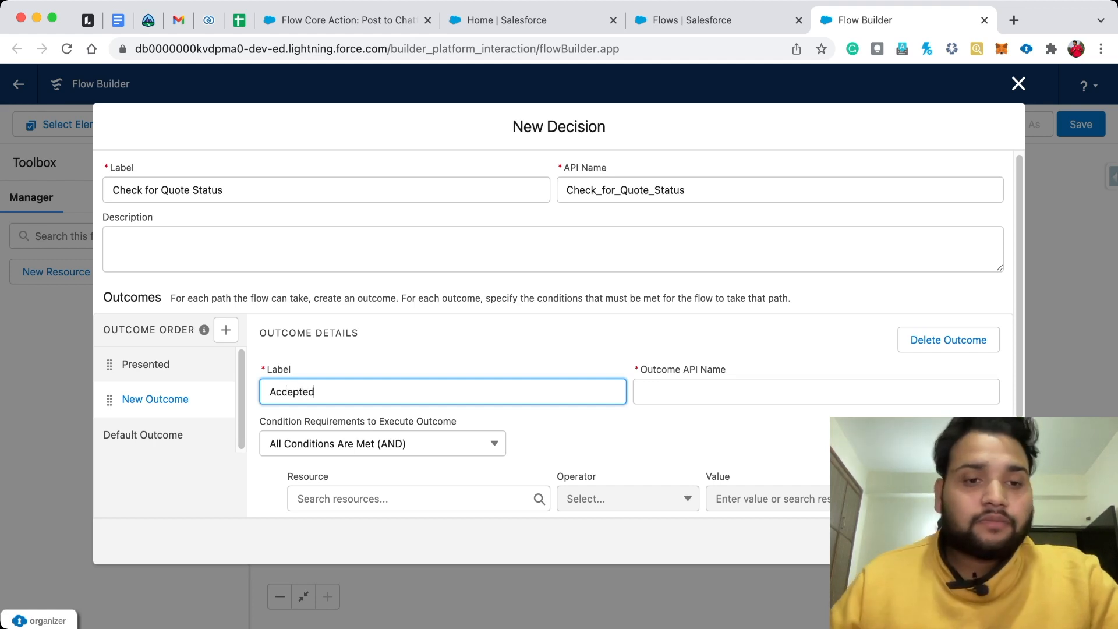
pyautogui.press('Tab')
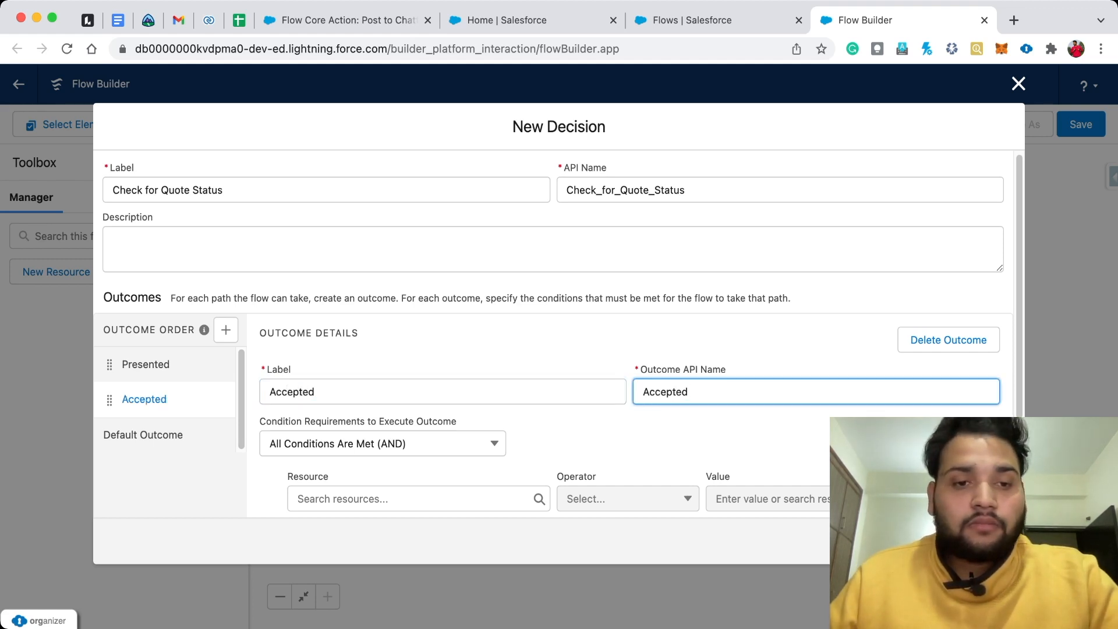
pyautogui.click(418, 499)
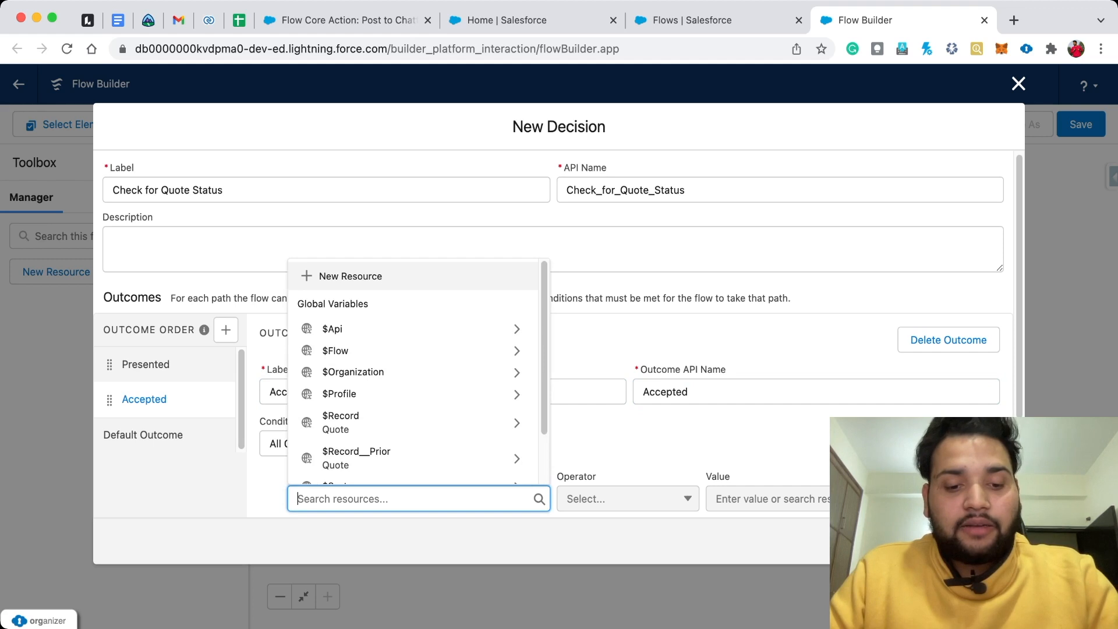
pyautogui.write('record')
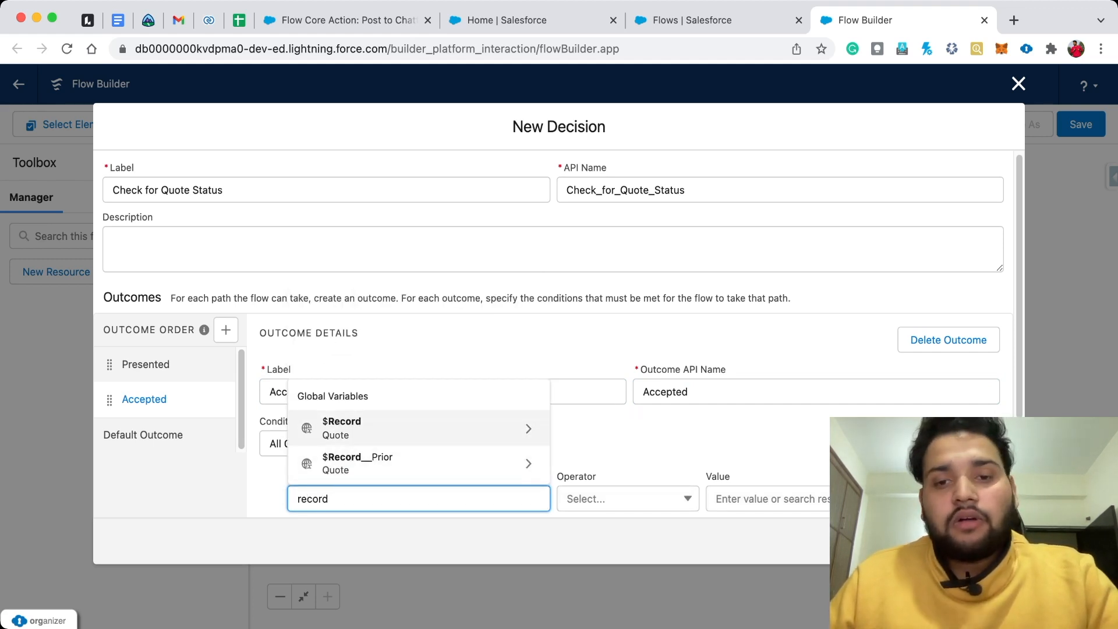
pyautogui.click(418, 428)
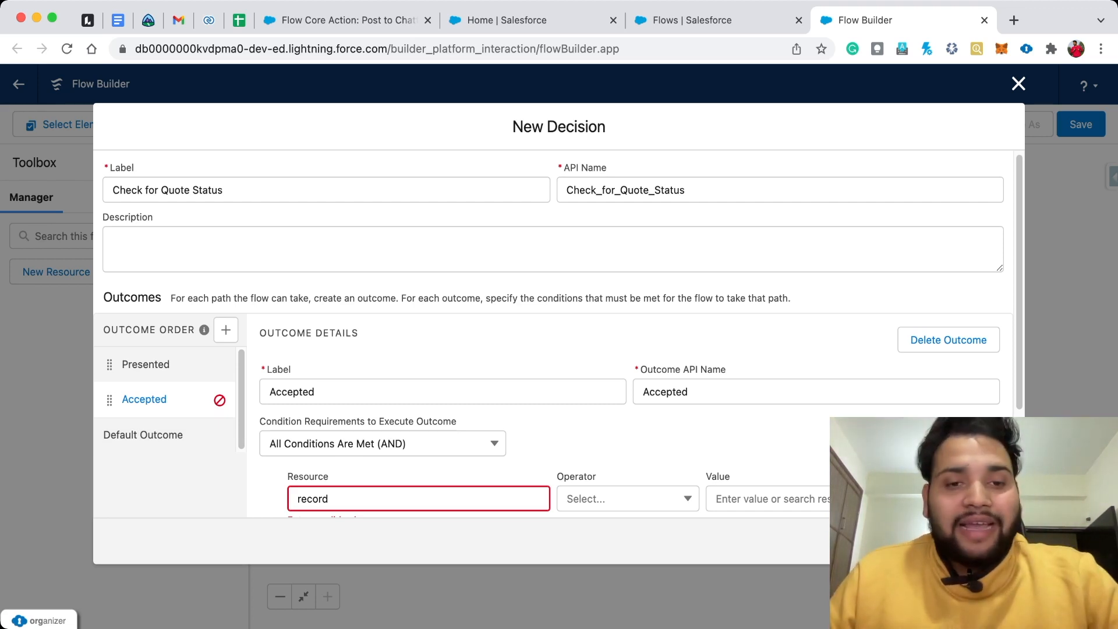
pyautogui.click(949, 340)
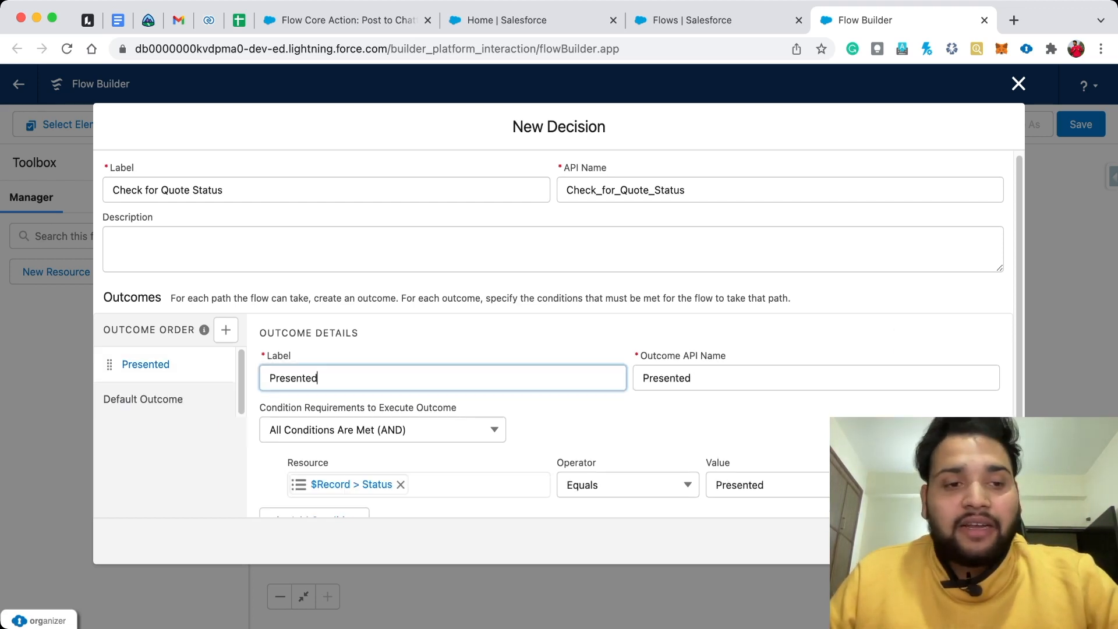
# - Rename the decision's default outcome as Accepted
pyautogui.click(143, 401)
pyautogui.click(350, 381)
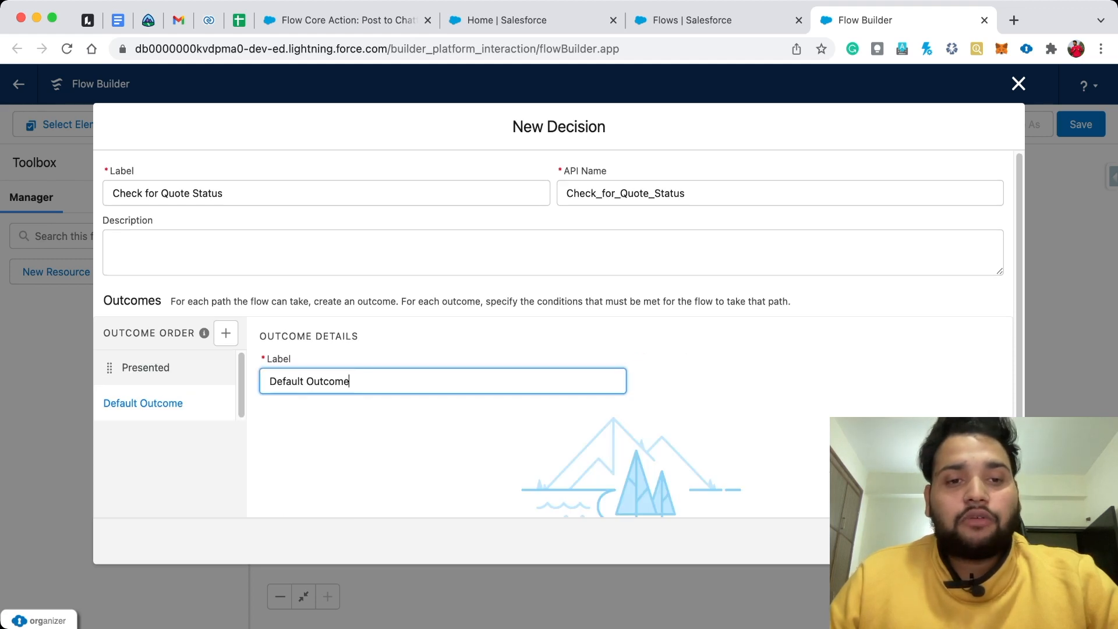
pyautogui.hotkey('shift', 'Left')
pyautogui.hotkey('shift', 'Left')
pyautogui.hotkey('shift', 'Left')
pyautogui.hotkey('shift', 'Left')
pyautogui.hotkey('shift', 'Left')
pyautogui.hotkey('shift', 'Left')
pyautogui.hotkey('shift', 'Left')
pyautogui.hotkey('shift', 'Left')
pyautogui.hotkey('shift', 'Left')
pyautogui.hotkey('shift', 'Left')
pyautogui.hotkey('shift', 'Left')
pyautogui.hotkey('shift', 'Left')
pyautogui.hotkey('shift', 'Left')
pyautogui.hotkey('shift', 'Left')
pyautogui.hotkey('shift', 'Left')
pyautogui.press('BackSpace')
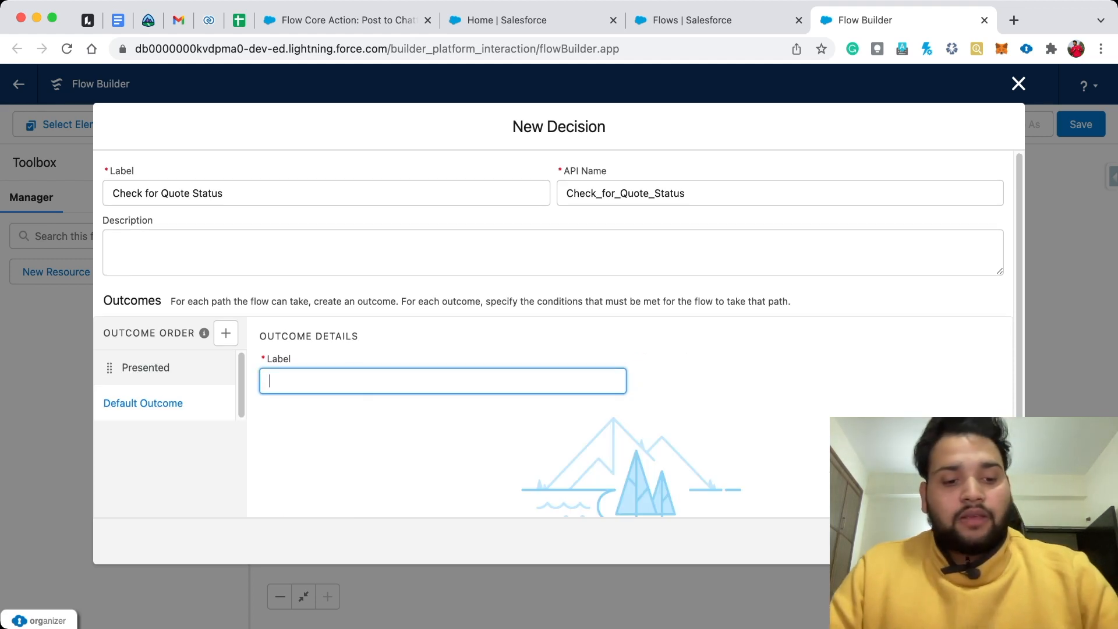
pyautogui.write('Accepted')
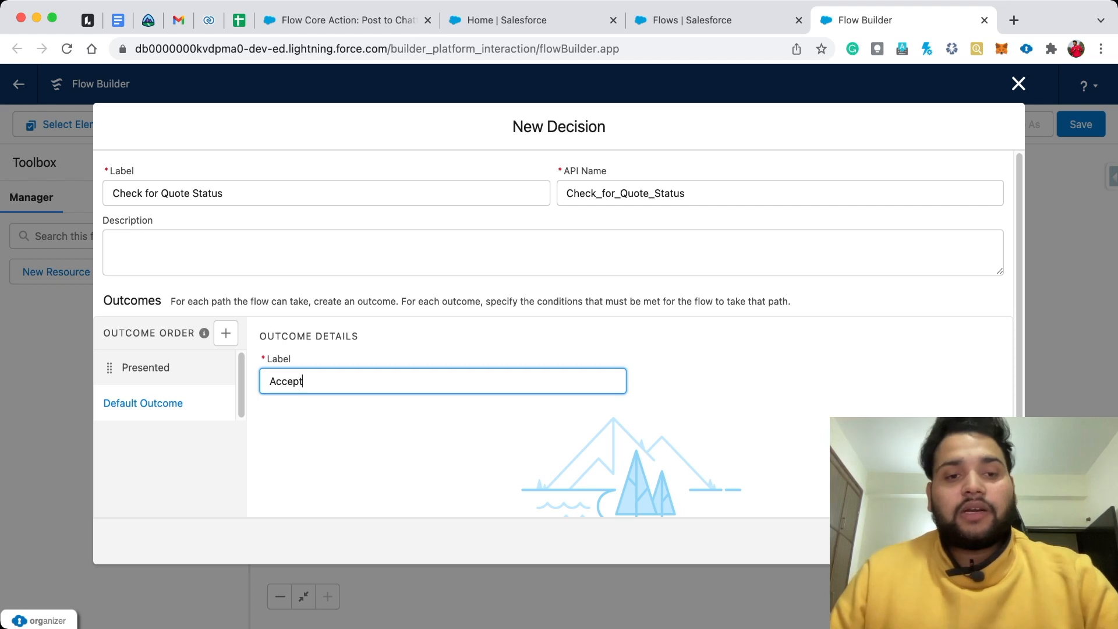
pyautogui.press('Tab')
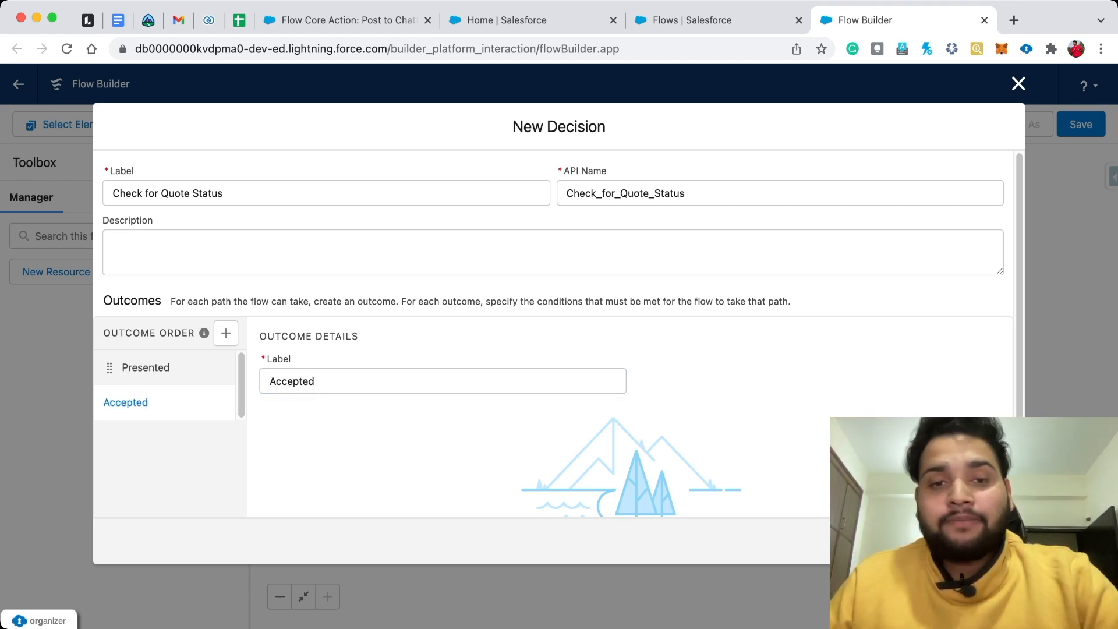
# - Confirm the decision and add an Update Records element to the Presented path
pyautogui.click(994, 541)
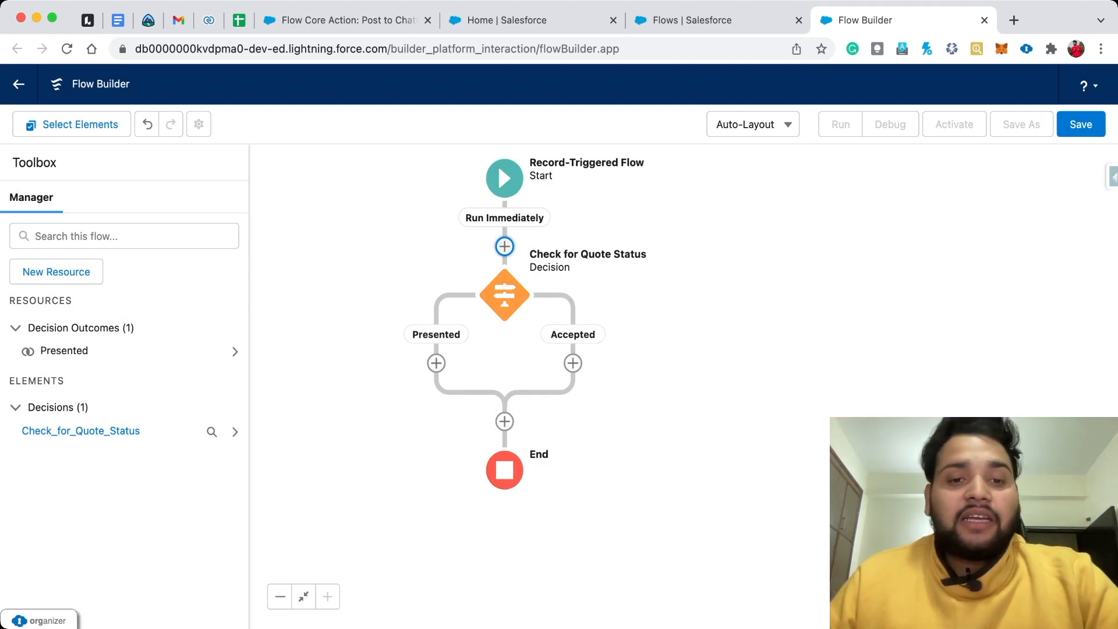
pyautogui.click(436, 363)
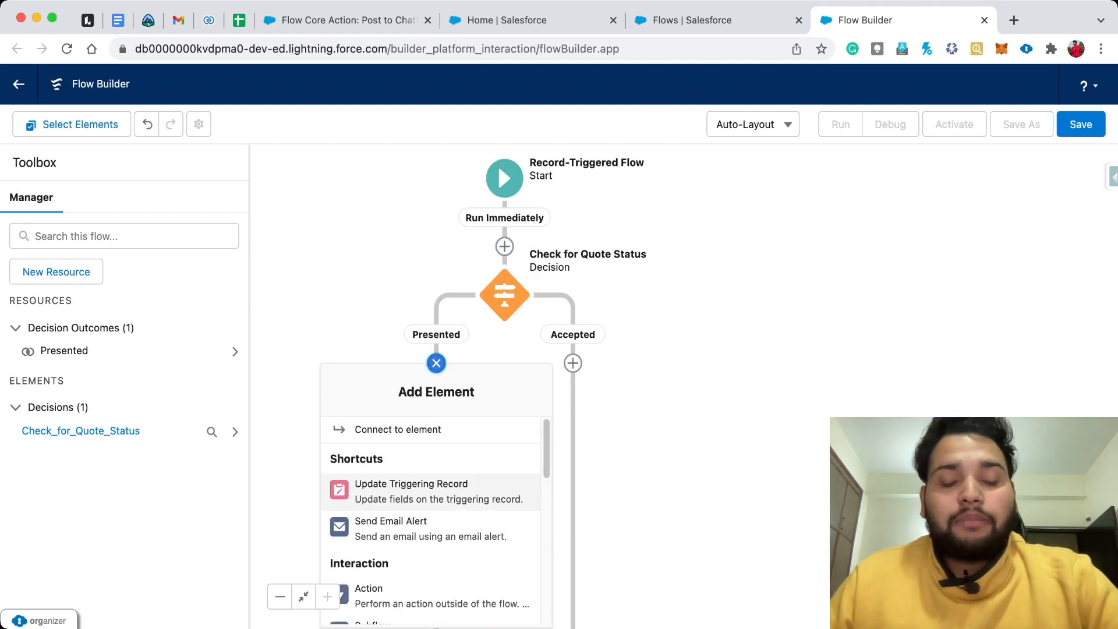
pyautogui.scroll(-3, 431, 512)
pyautogui.scroll(-3, 431, 501)
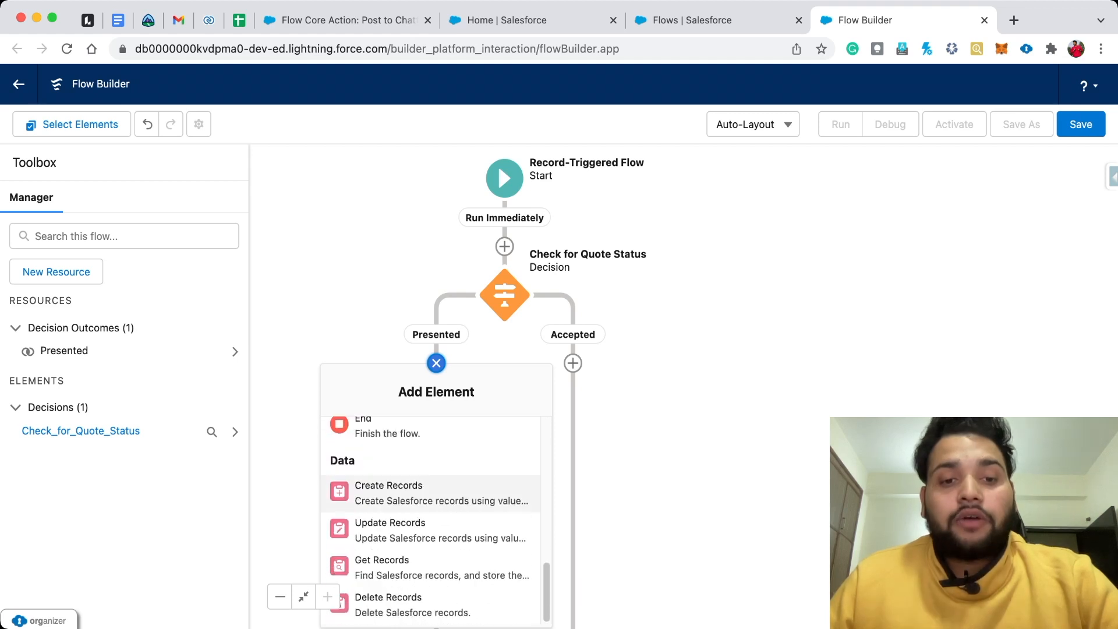
pyautogui.click(408, 531)
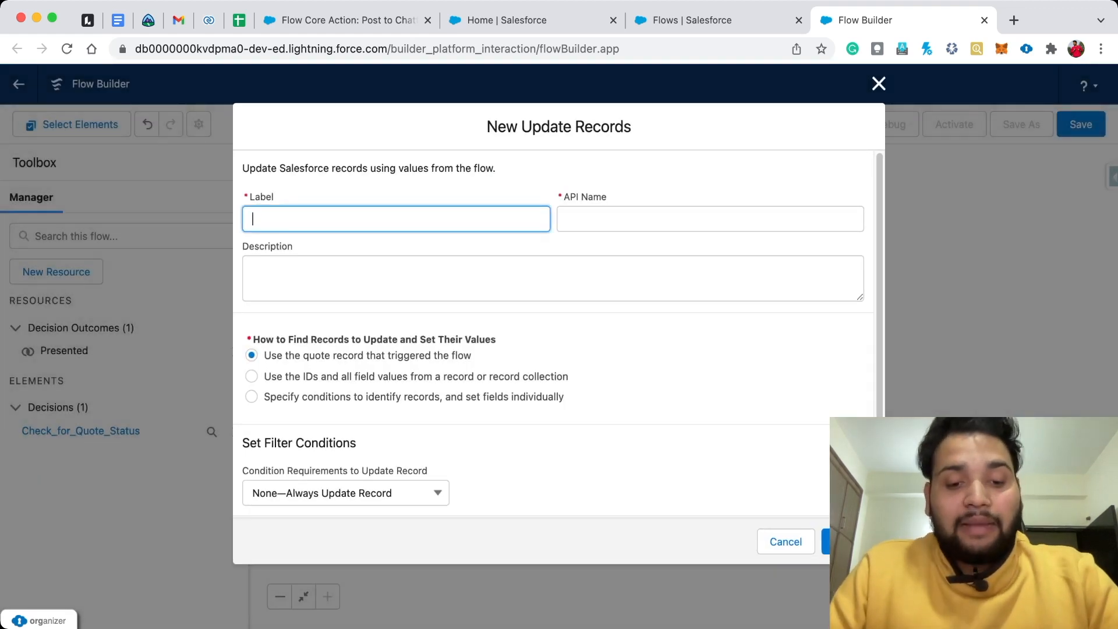
# - Label the new element Update Opportunity Stage Name, with API name Update_Opportunity_Stage_Name
pyautogui.write('Upd')
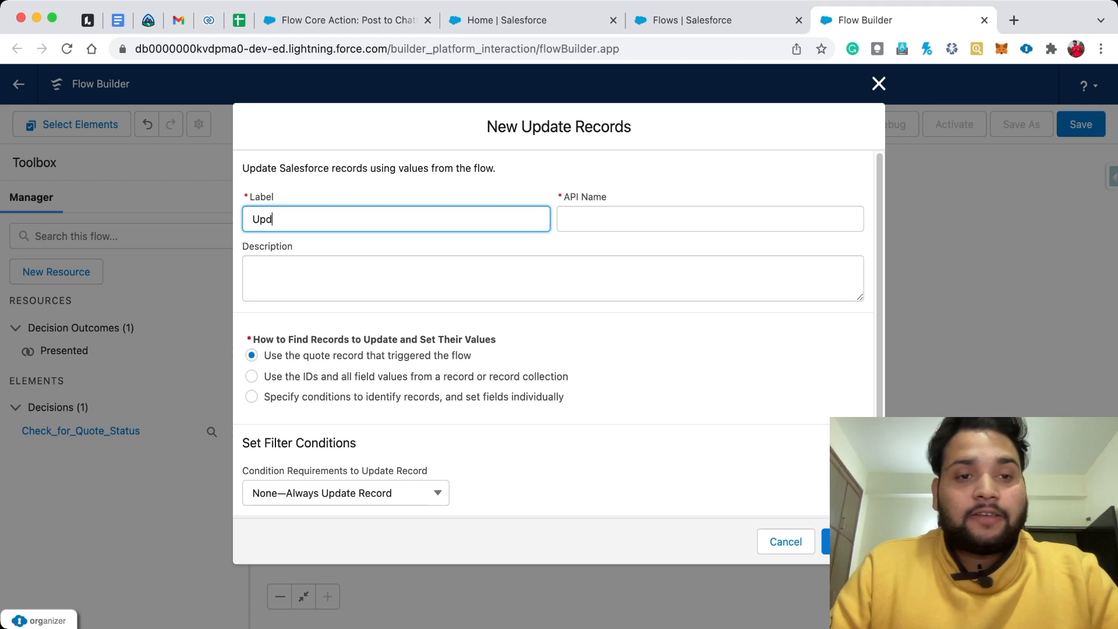
pyautogui.write('ate Opportunitry')
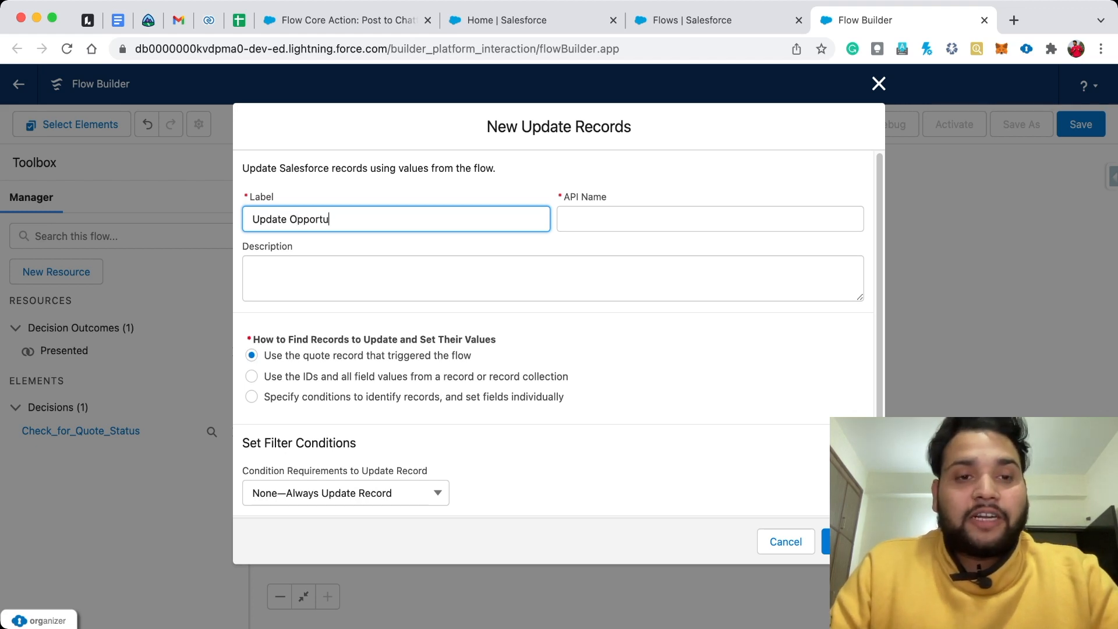
pyautogui.press('BackSpace')
pyautogui.press('BackSpace')
pyautogui.press('BackSpace')
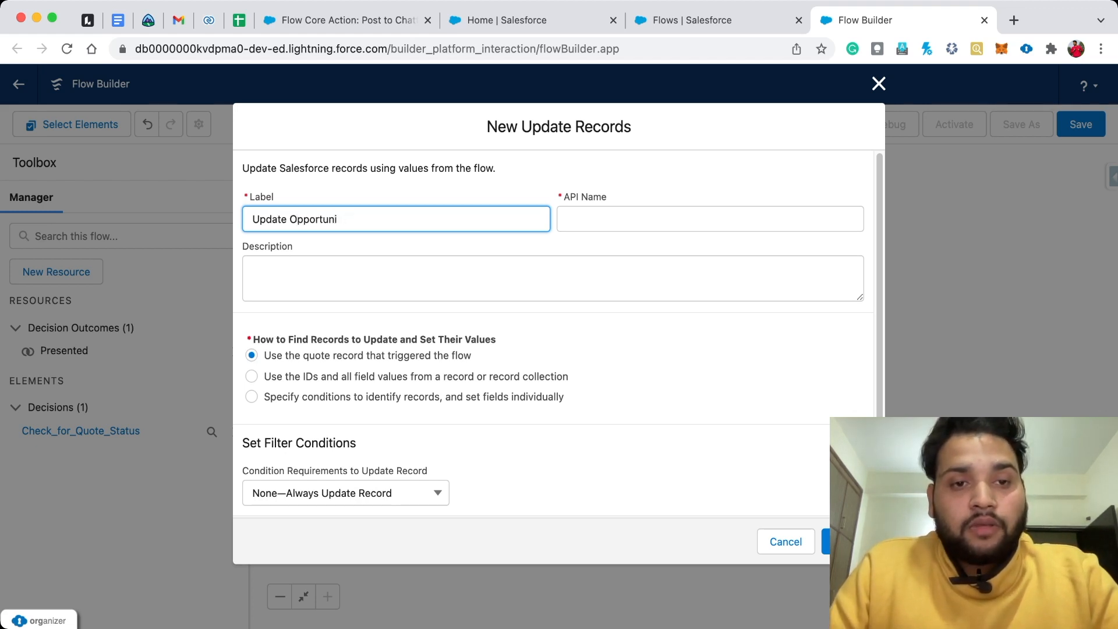
pyautogui.write('ty')
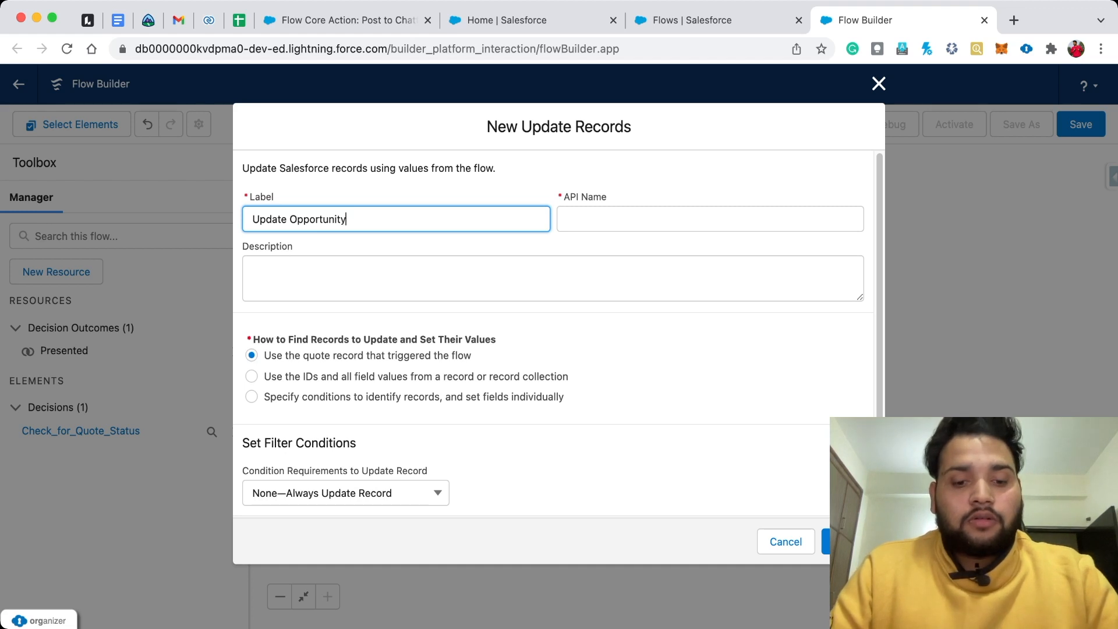
pyautogui.write(' Stage Name')
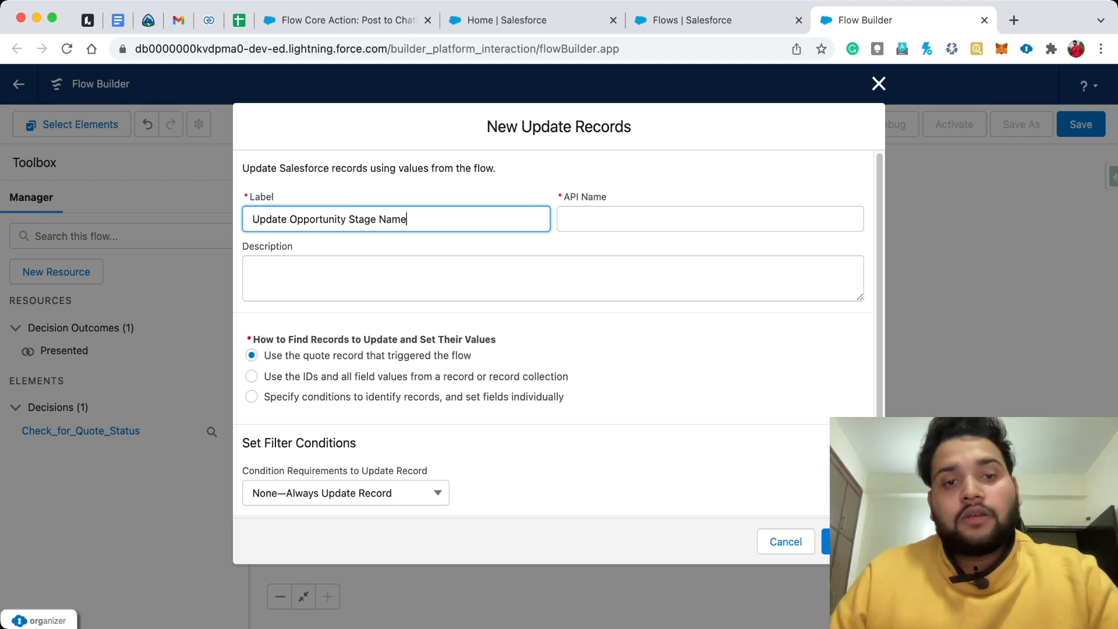
pyautogui.press('Tab')
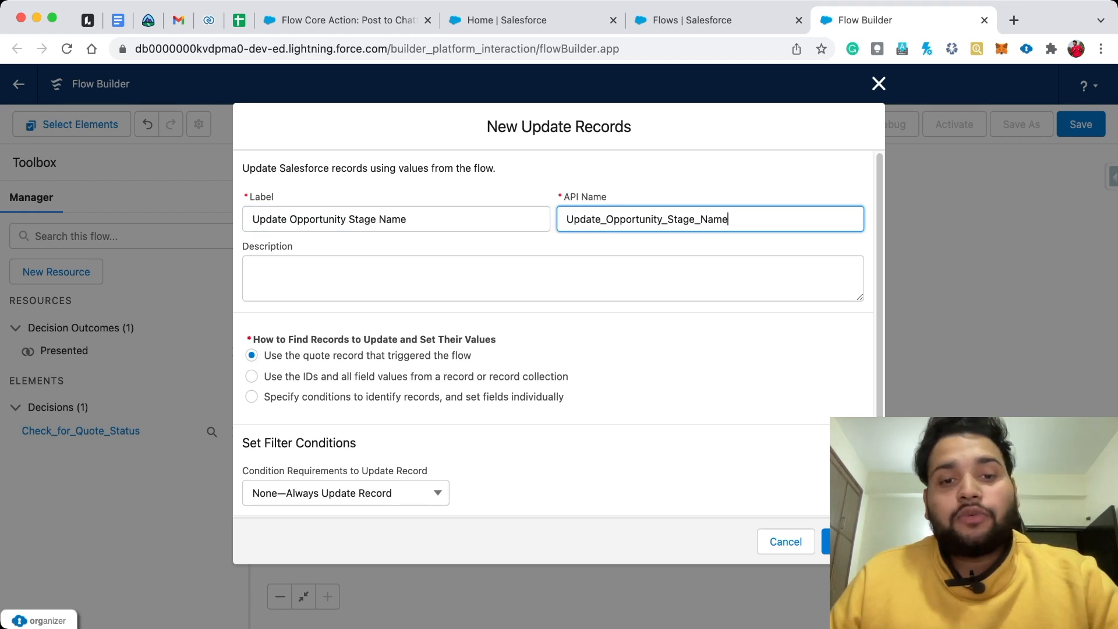
# - Have the element identify records by specified conditions, with Opportunity as the object to update
pyautogui.click(251, 396)
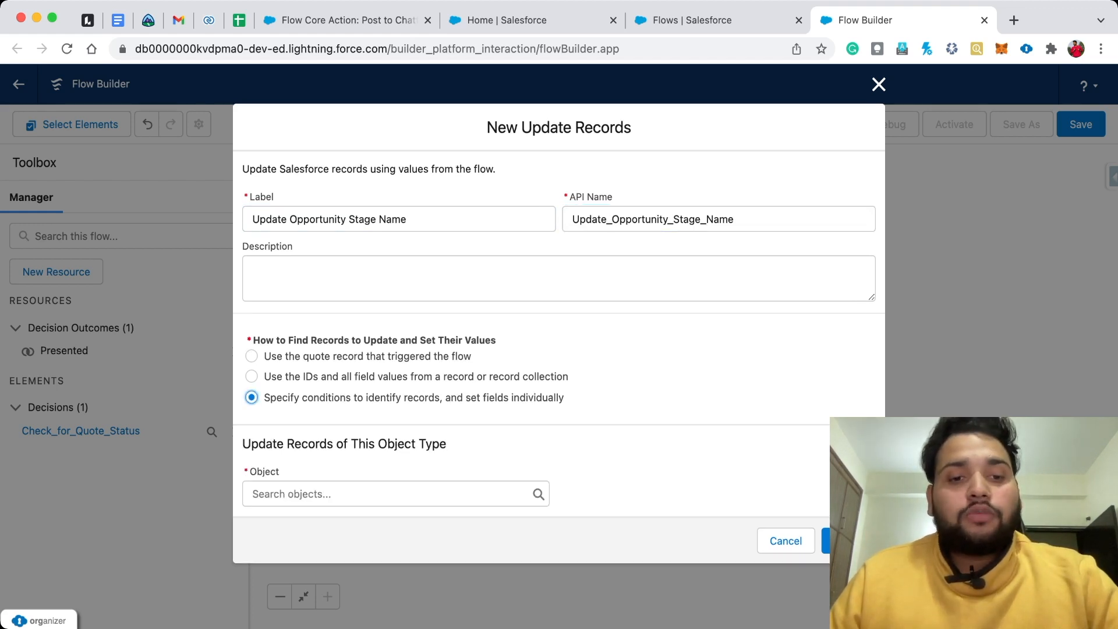
pyautogui.click(396, 494)
pyautogui.write('Oppor')
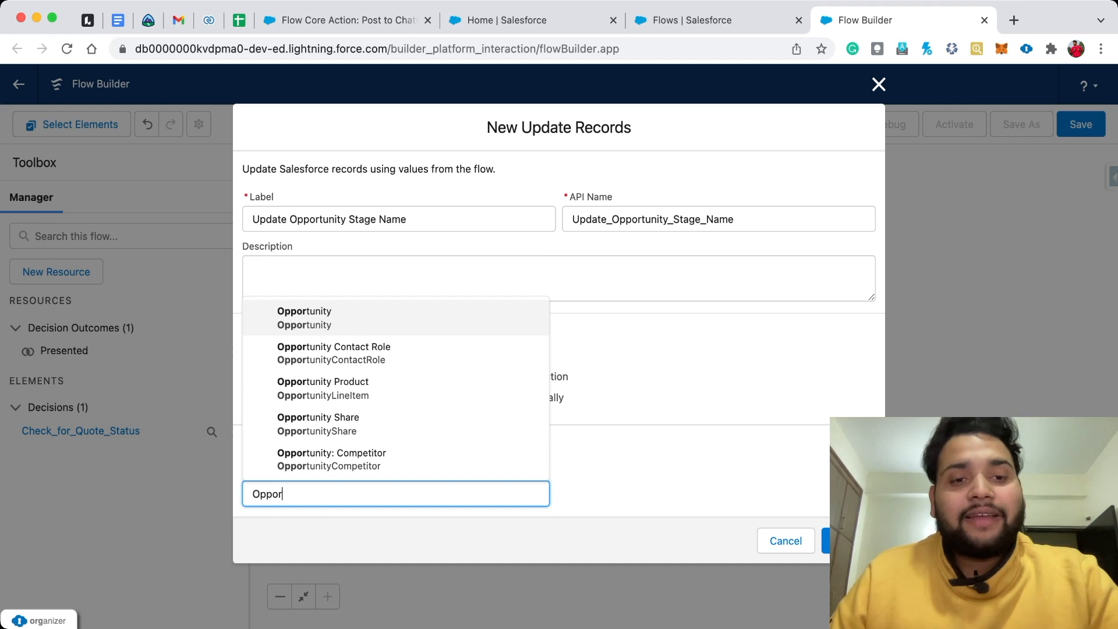
pyautogui.press('Return')
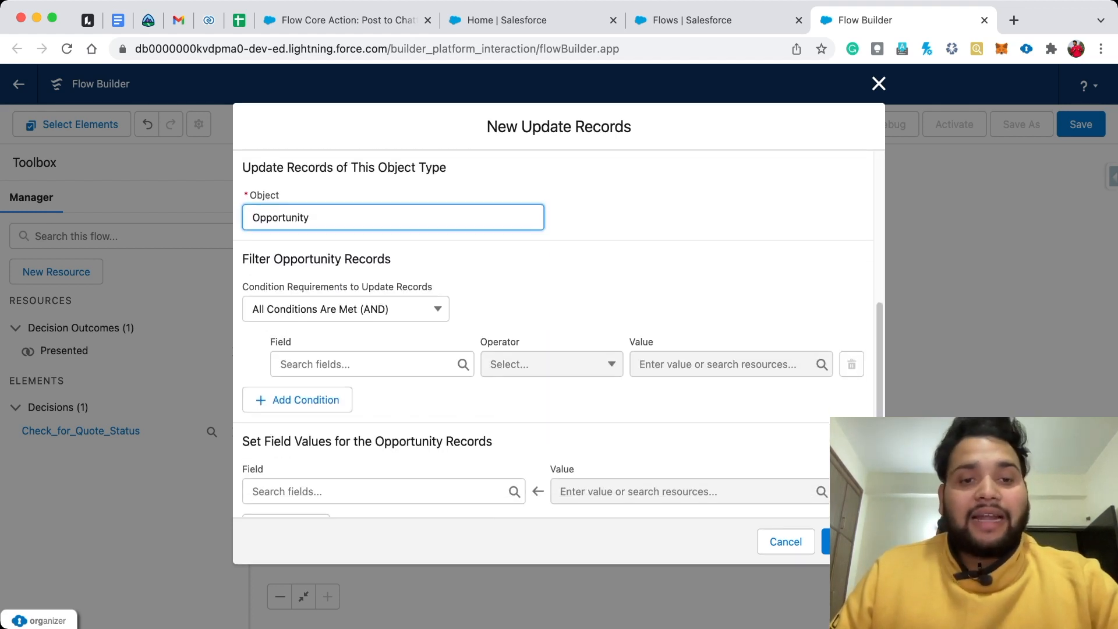
# - Filter the Opportunity records with the condition Id Equals $Record > Opportunity ID
pyautogui.write('Id')
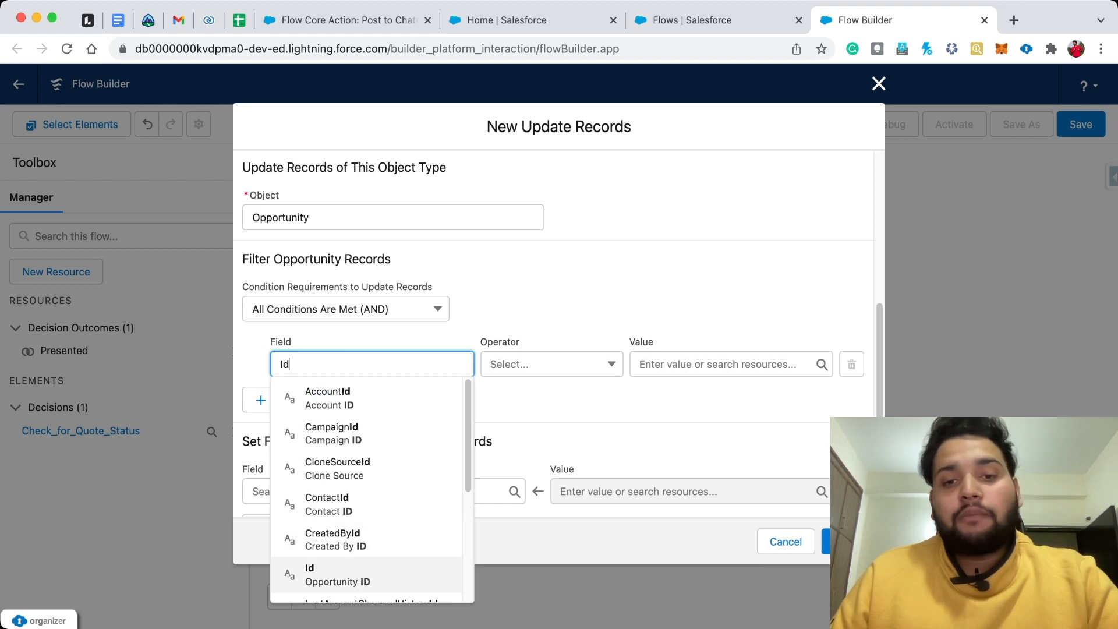
pyautogui.press('Return')
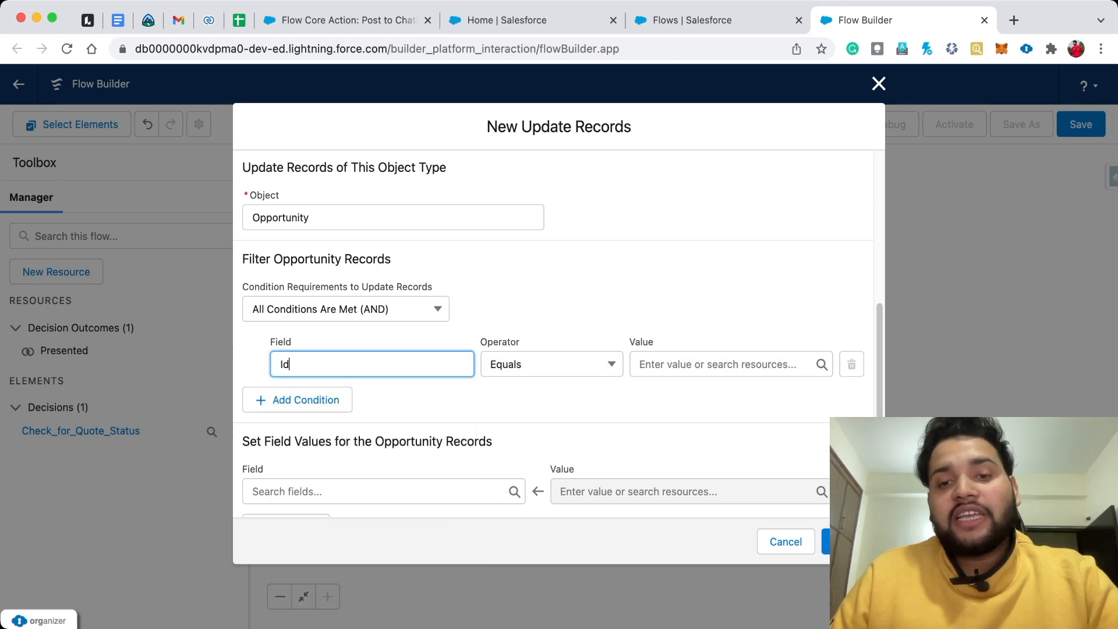
pyautogui.click(722, 365)
pyautogui.write('record')
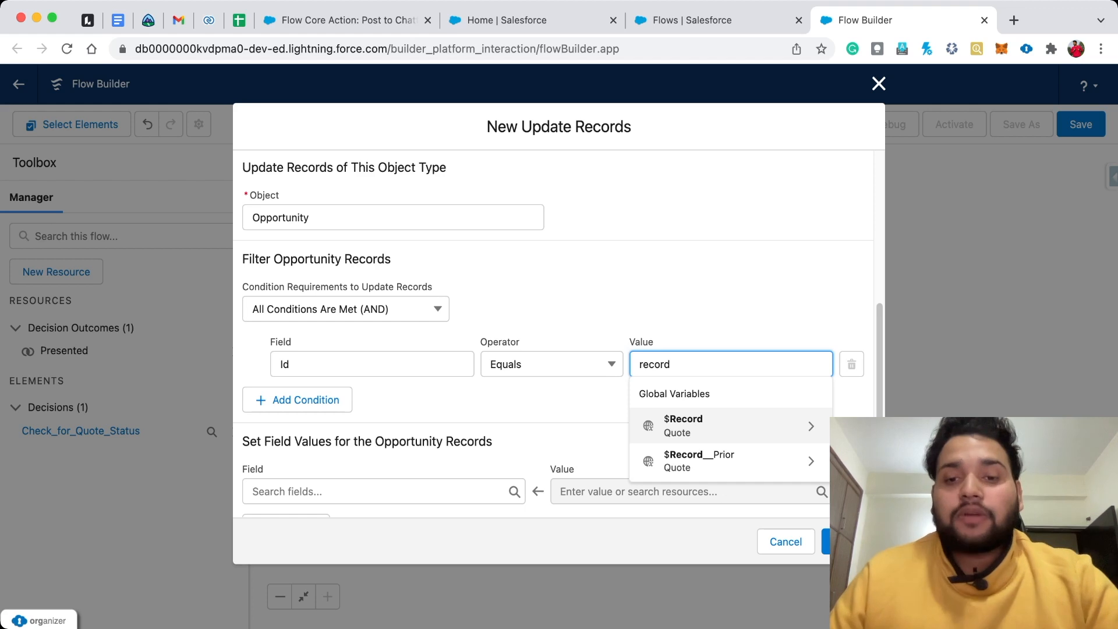
pyautogui.click(730, 427)
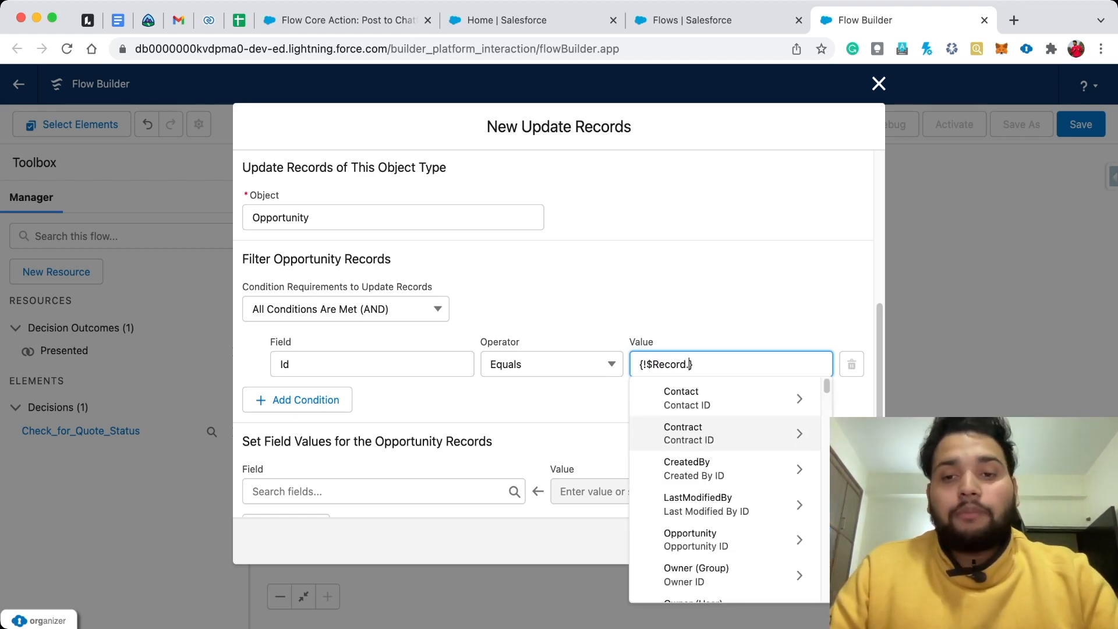
pyautogui.write('Opp')
pyautogui.click(730, 433)
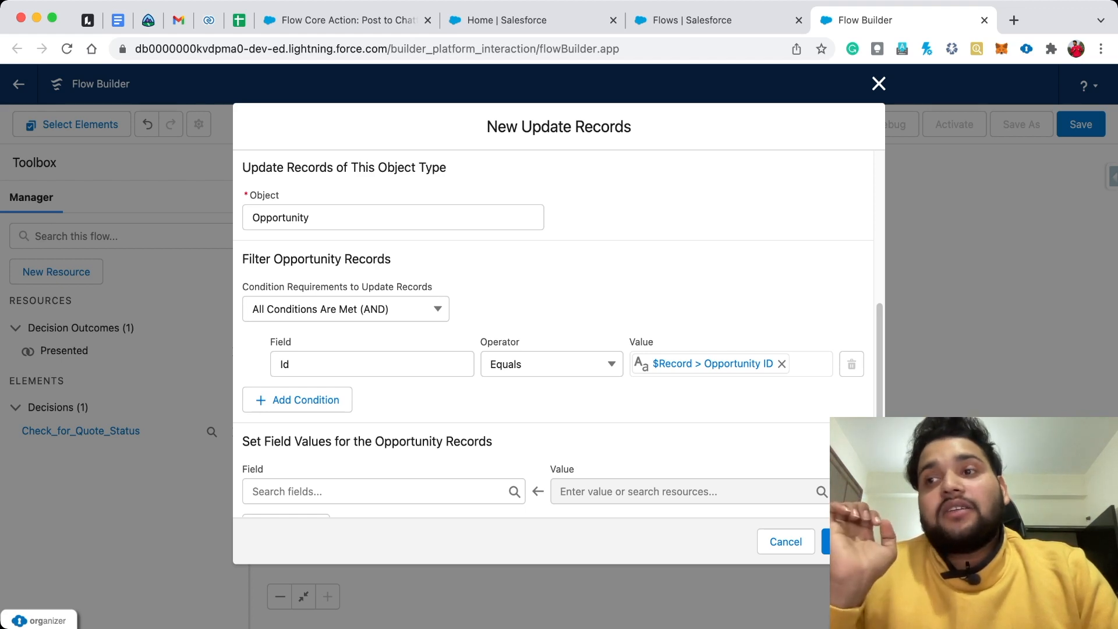
# - Set the Opportunity's StageName to Proposal/Price Quote and confirm the Update Records element
pyautogui.scroll(-1, 554, 334)
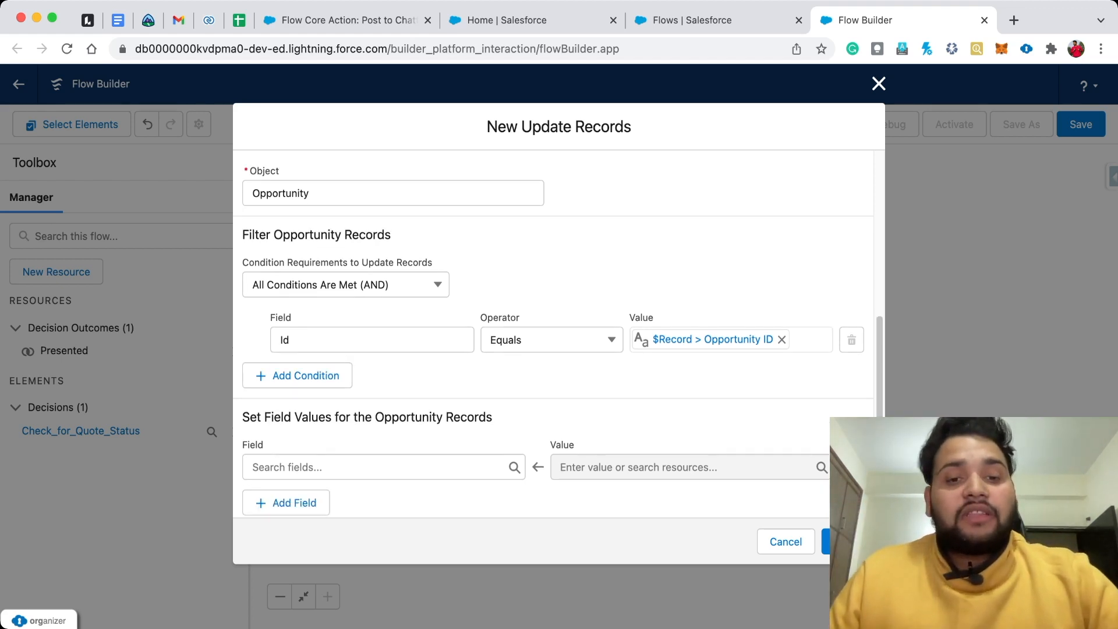
pyautogui.click(383, 459)
pyautogui.write('stage')
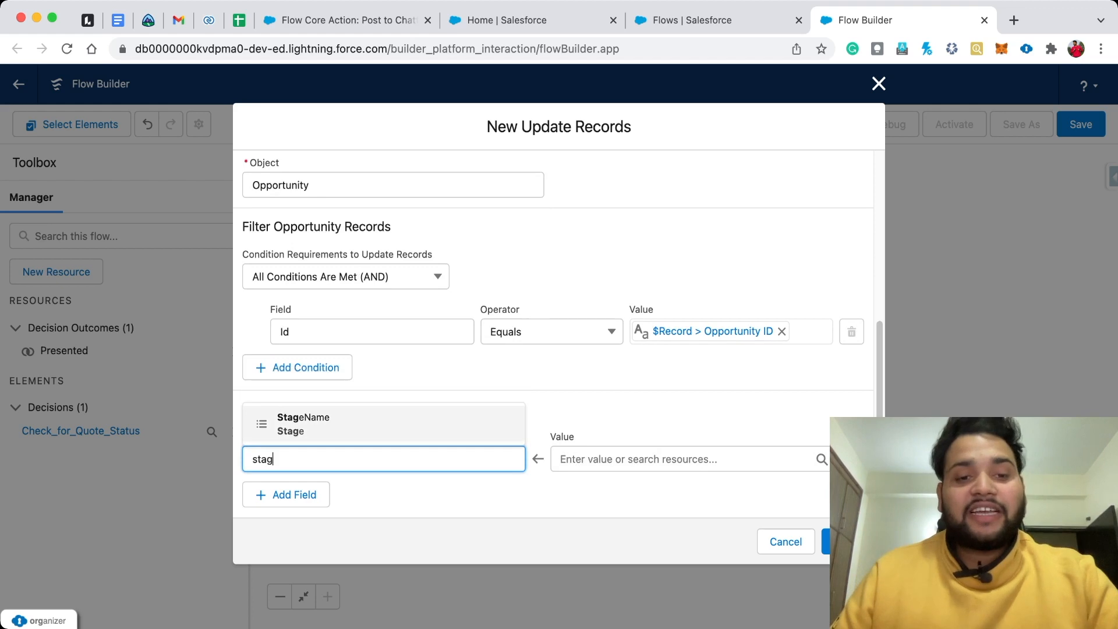
pyautogui.press('Return')
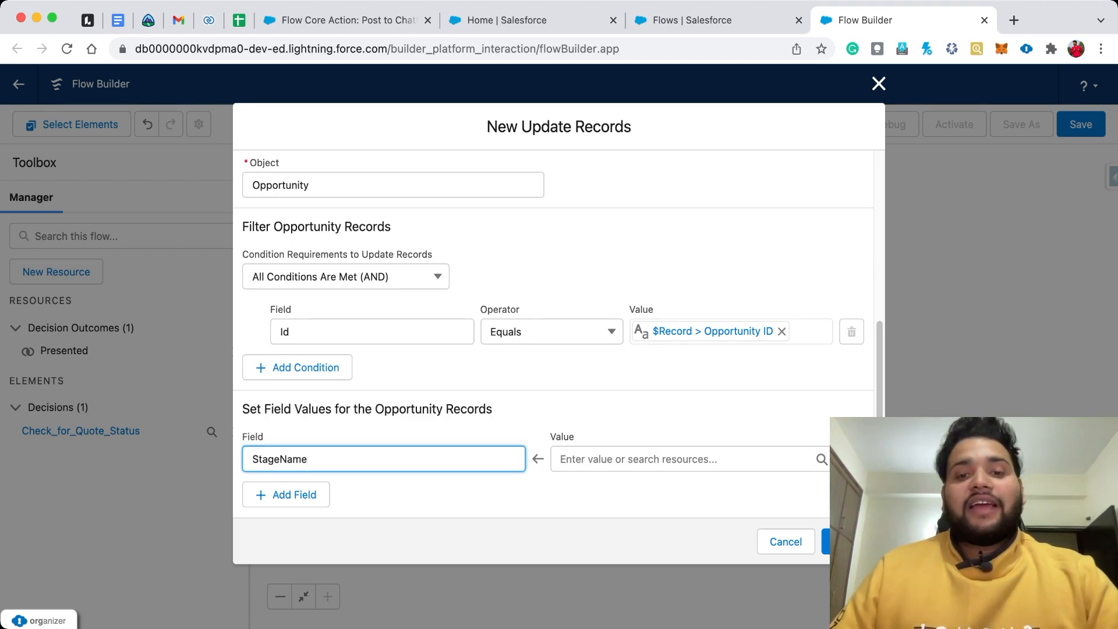
pyautogui.click(669, 459)
pyautogui.scroll(-5, 670, 338)
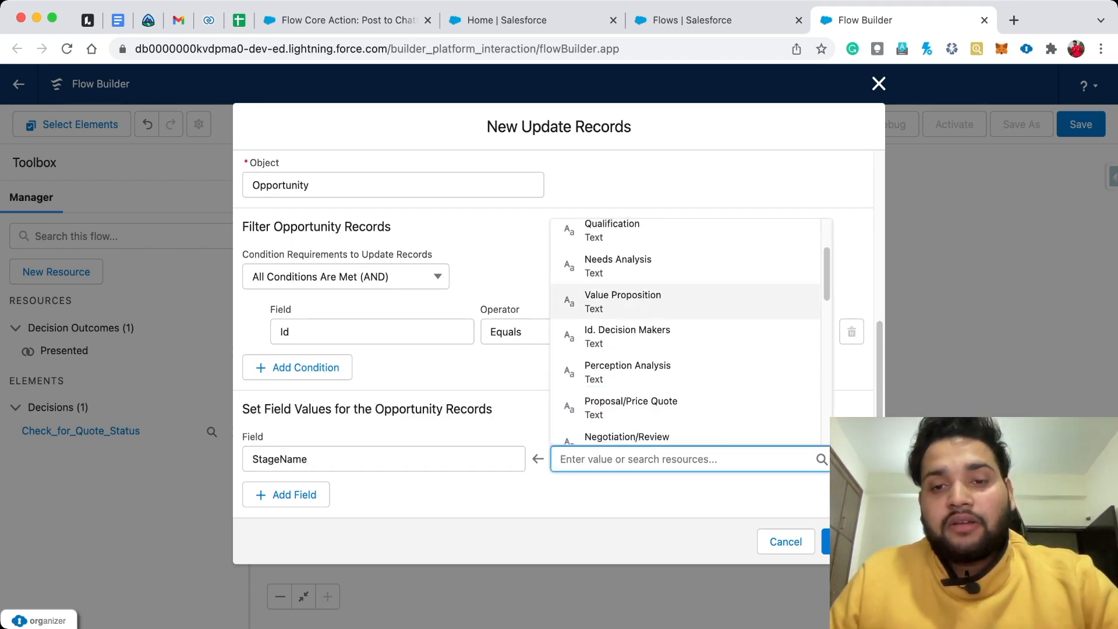
pyautogui.click(631, 344)
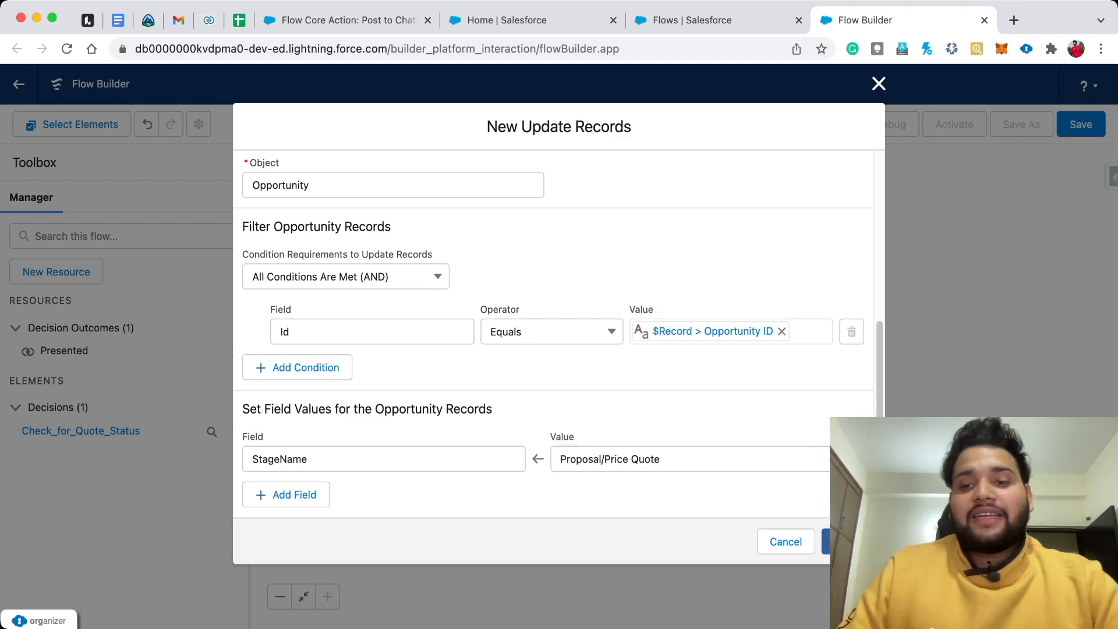
pyautogui.click(826, 541)
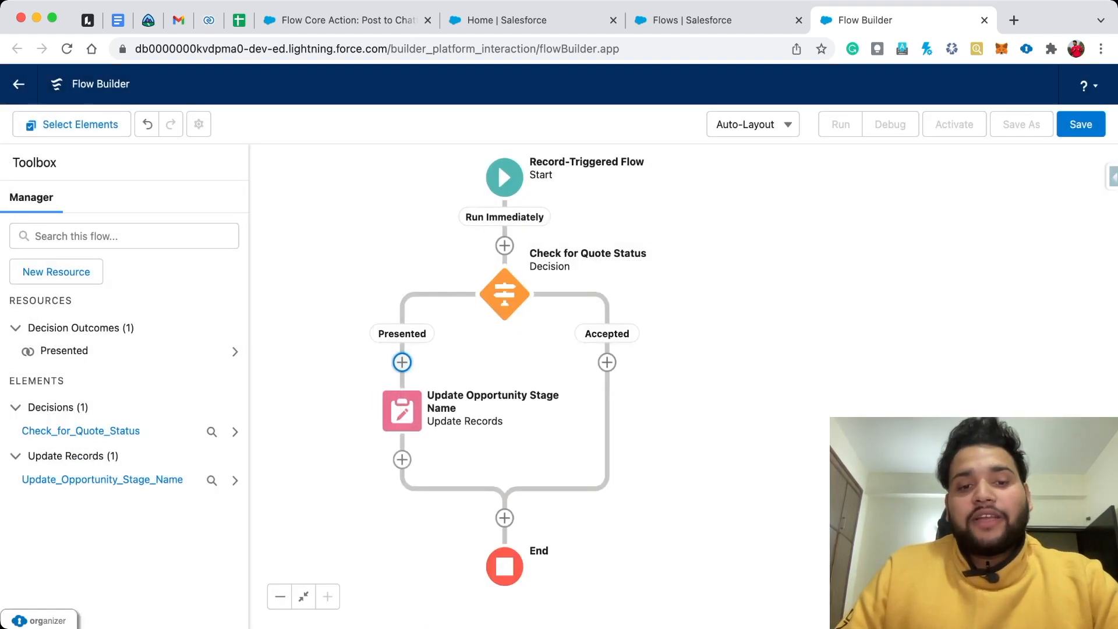
# - Copy the Update Opportunity Stage Name element and paste it into the Accepted path
pyautogui.click(361, 495)
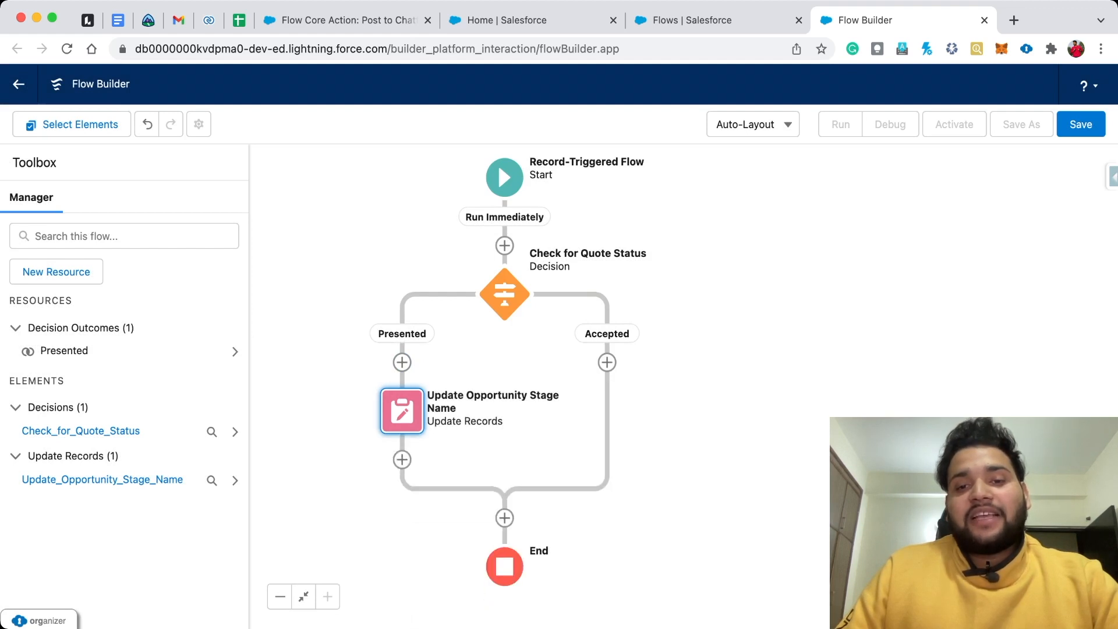
pyautogui.click(607, 362)
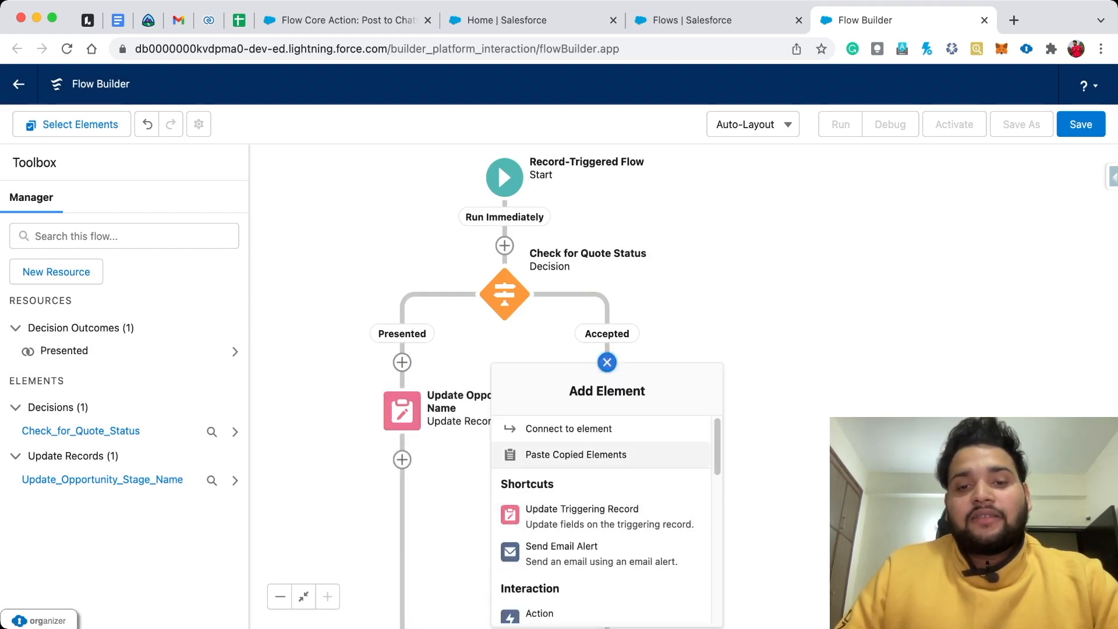
pyautogui.click(576, 455)
# - Edit the copied Update Records element on the Accepted path so StageName is set to Closed Won
pyautogui.doubleClick(607, 411)
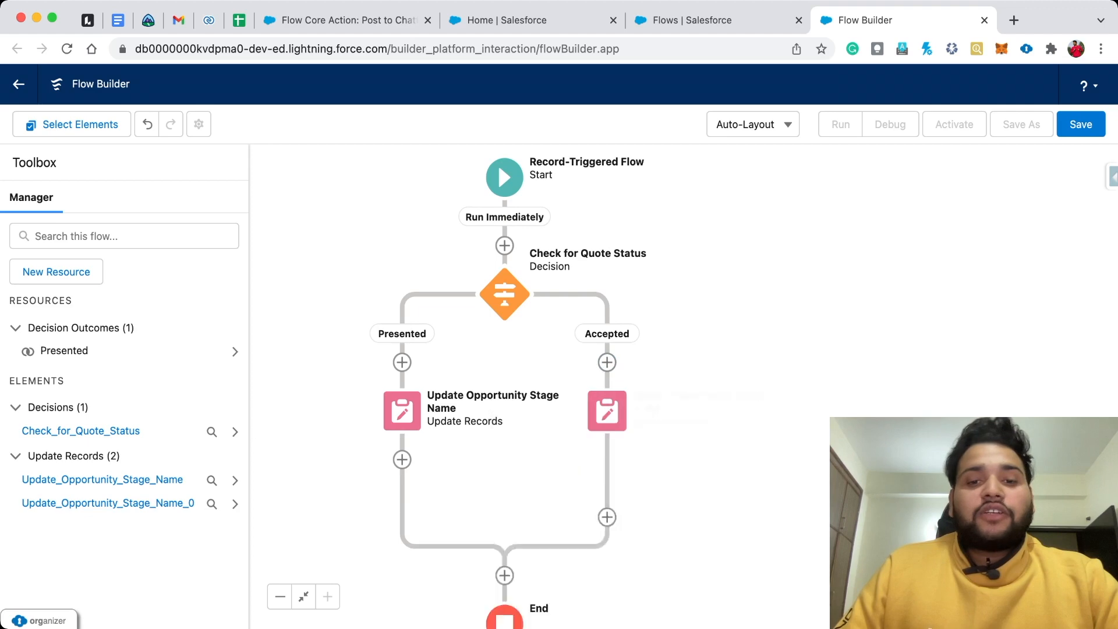
pyautogui.click(607, 411)
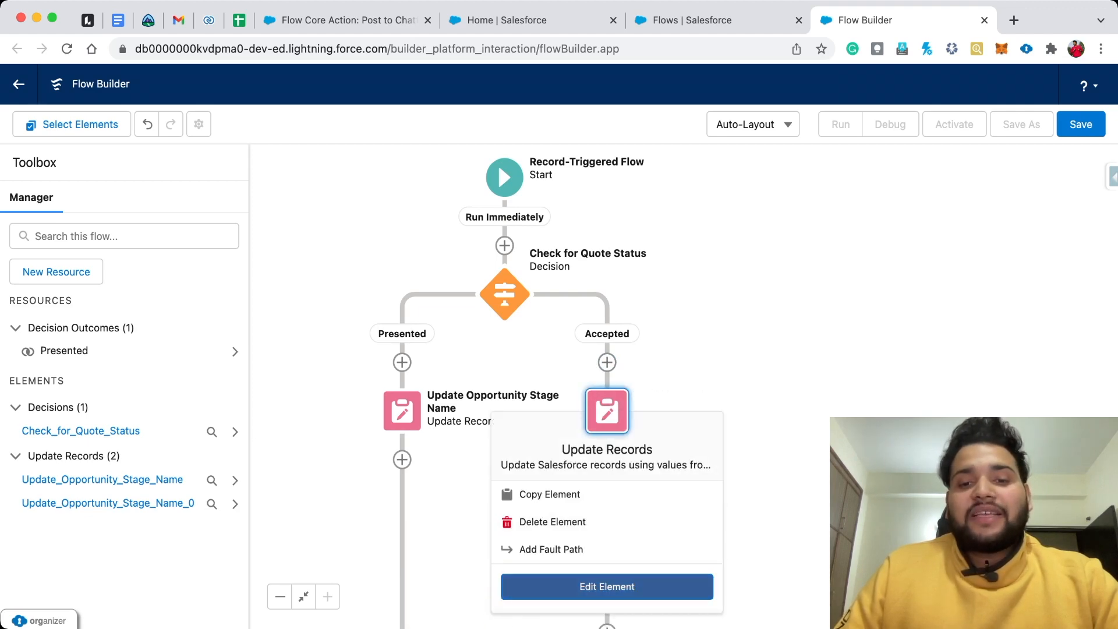
pyautogui.click(606, 587)
pyautogui.scroll(-3, 558, 335)
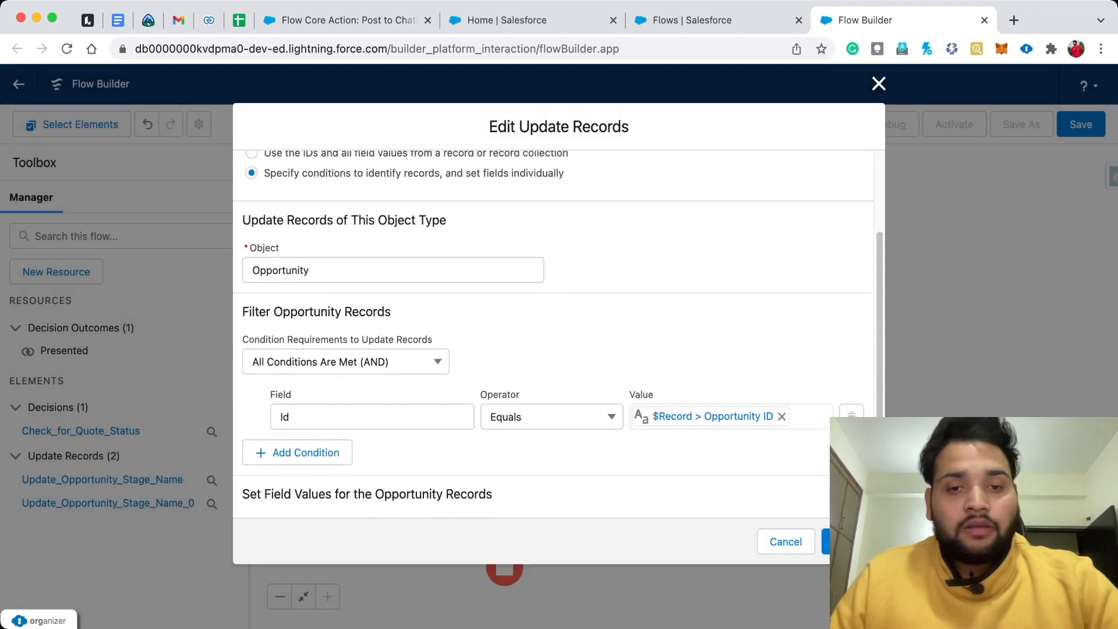
pyautogui.scroll(-2, 558, 335)
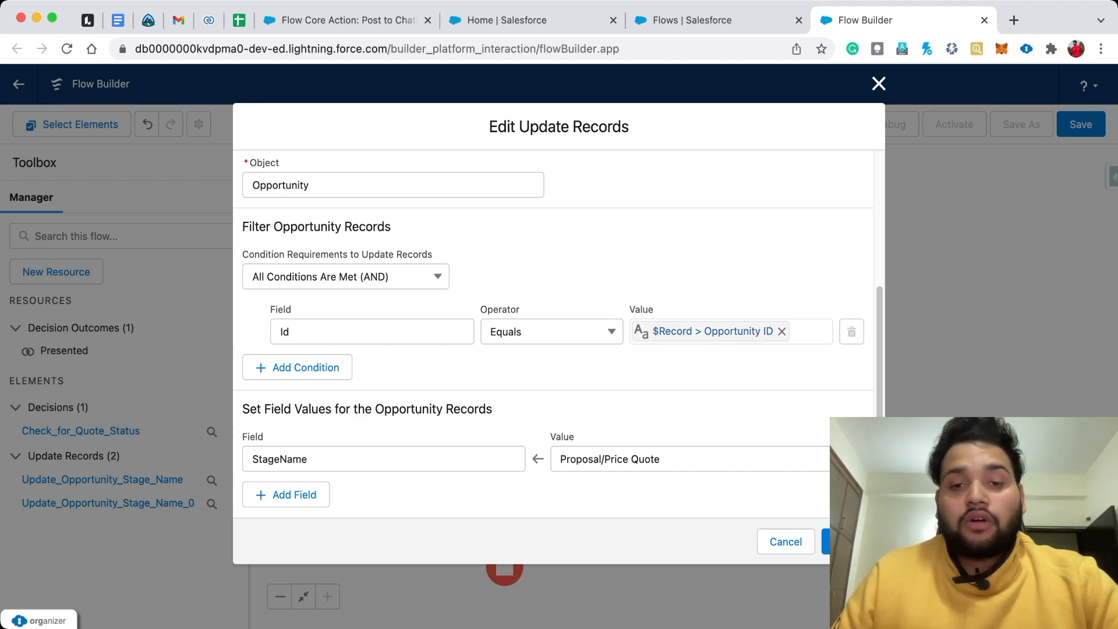
pyautogui.click(662, 459)
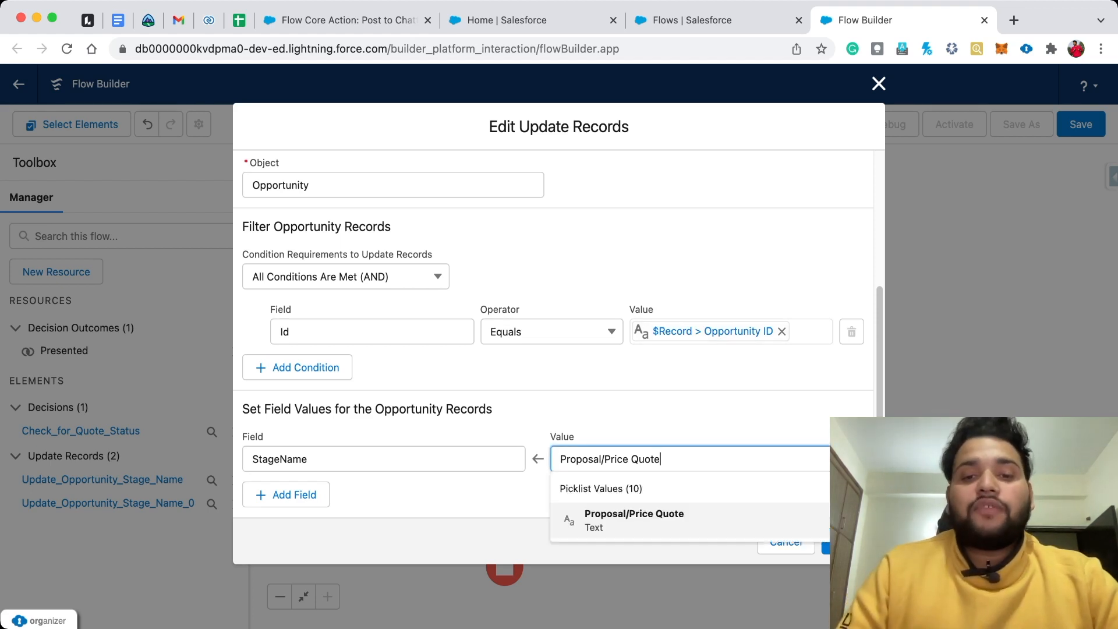
pyautogui.press('BackSpace')
pyautogui.press('BackSpace')
pyautogui.press('BackSpace')
pyautogui.press('BackSpace')
pyautogui.press('BackSpace')
pyautogui.press('BackSpace')
pyautogui.press('BackSpace')
pyautogui.press('BackSpace')
pyautogui.press('BackSpace')
pyautogui.press('BackSpace')
pyautogui.press('BackSpace')
pyautogui.press('BackSpace')
pyautogui.press('BackSpace')
pyautogui.press('BackSpace')
pyautogui.press('BackSpace')
pyautogui.press('BackSpace')
pyautogui.press('BackSpace')
pyautogui.press('BackSpace')
pyautogui.press('BackSpace')
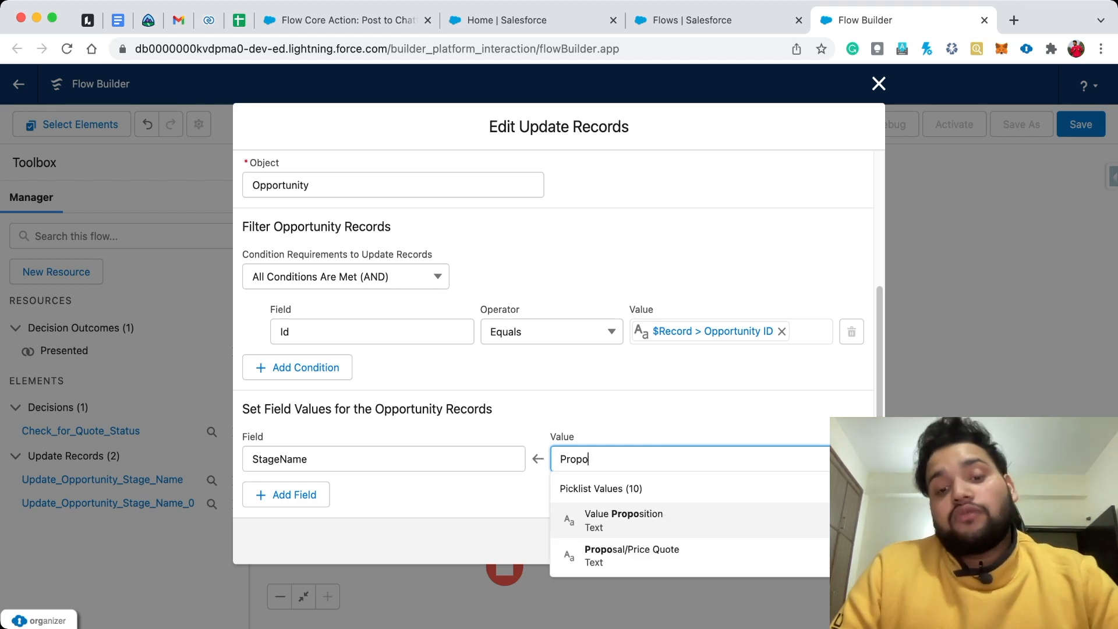
pyautogui.write('clos')
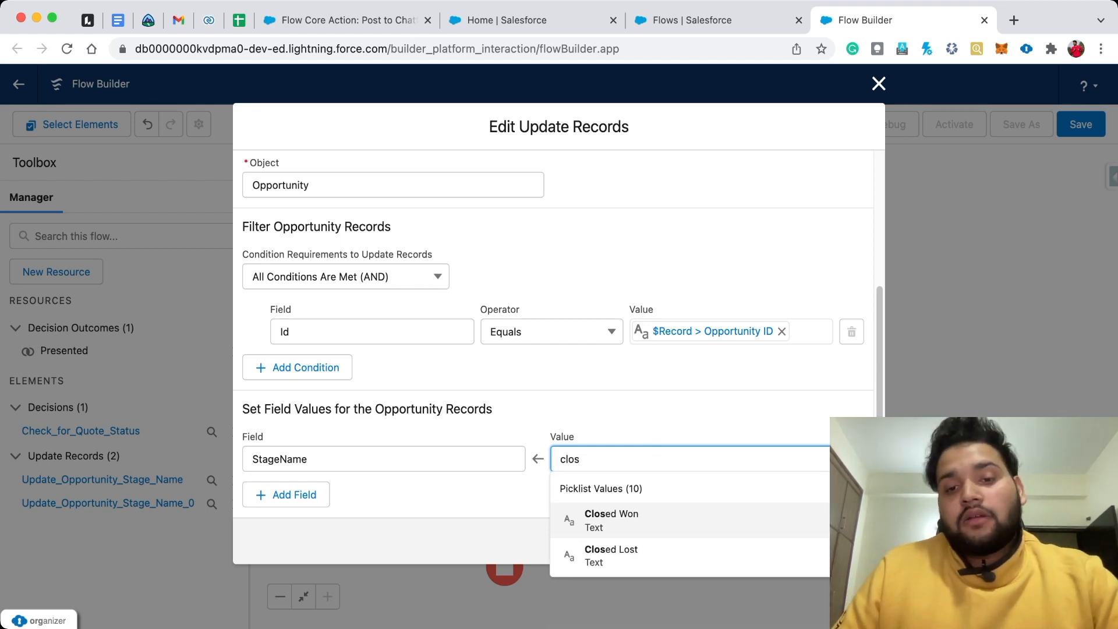
pyautogui.press('Return')
pyautogui.press('Tab')
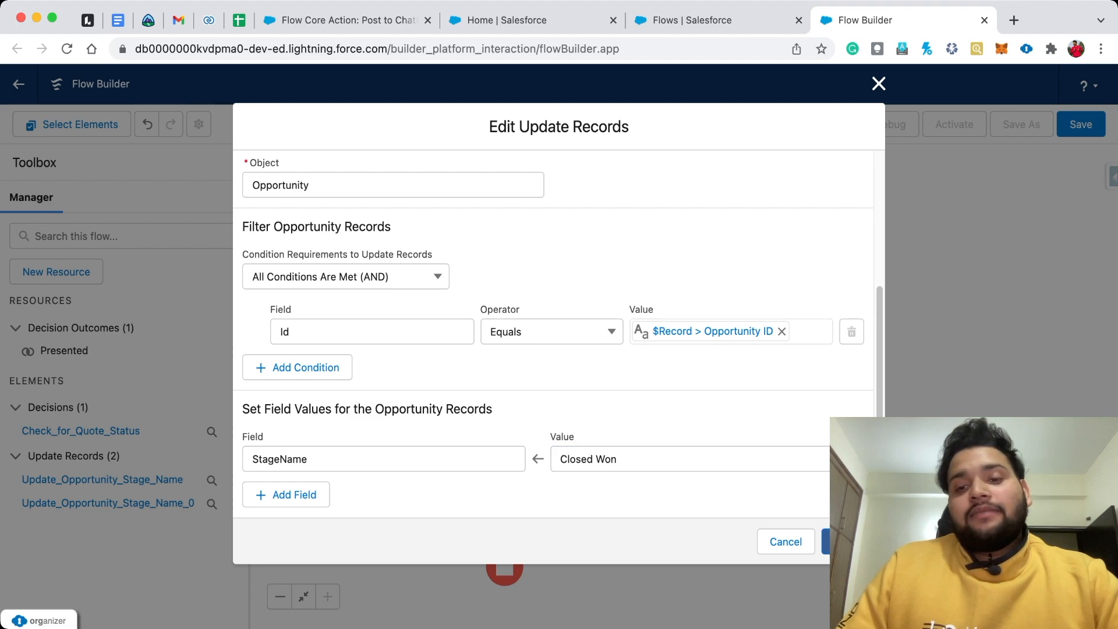
pyautogui.click(847, 542)
# - Begin saving the flow and enter Change Opportunity Status as its label
pyautogui.click(1081, 125)
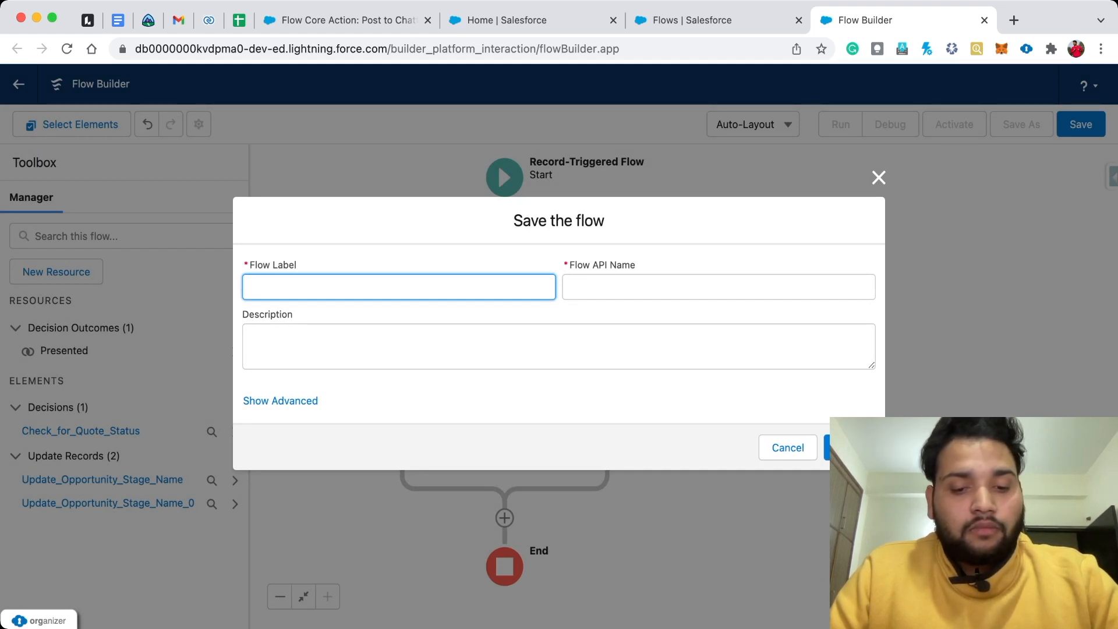
pyautogui.write('hange Opoortu')
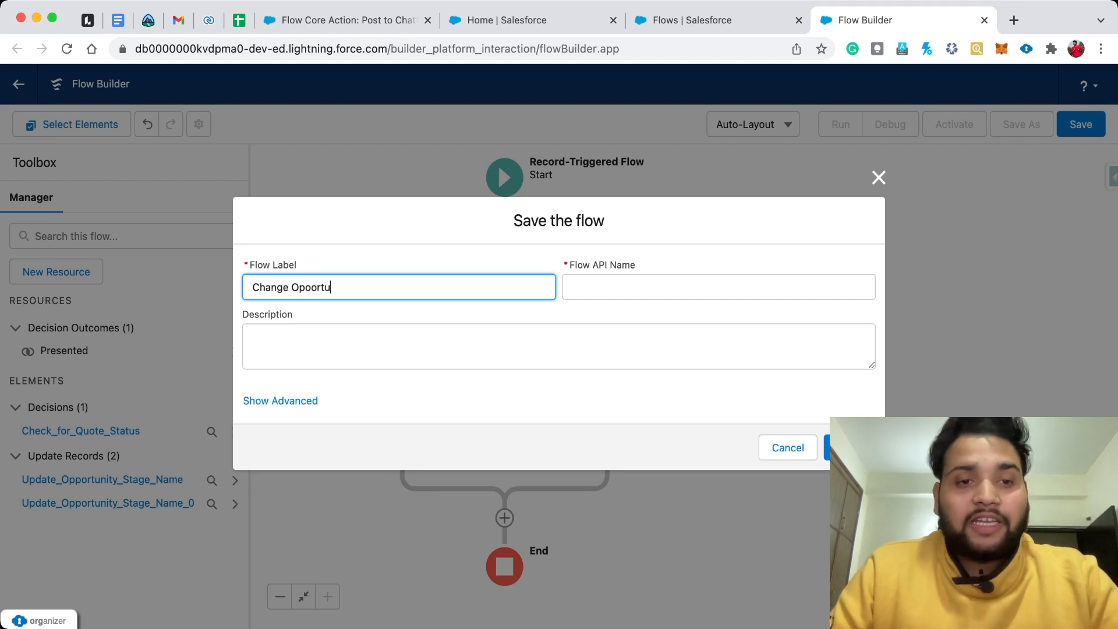
pyautogui.write('nity SAt')
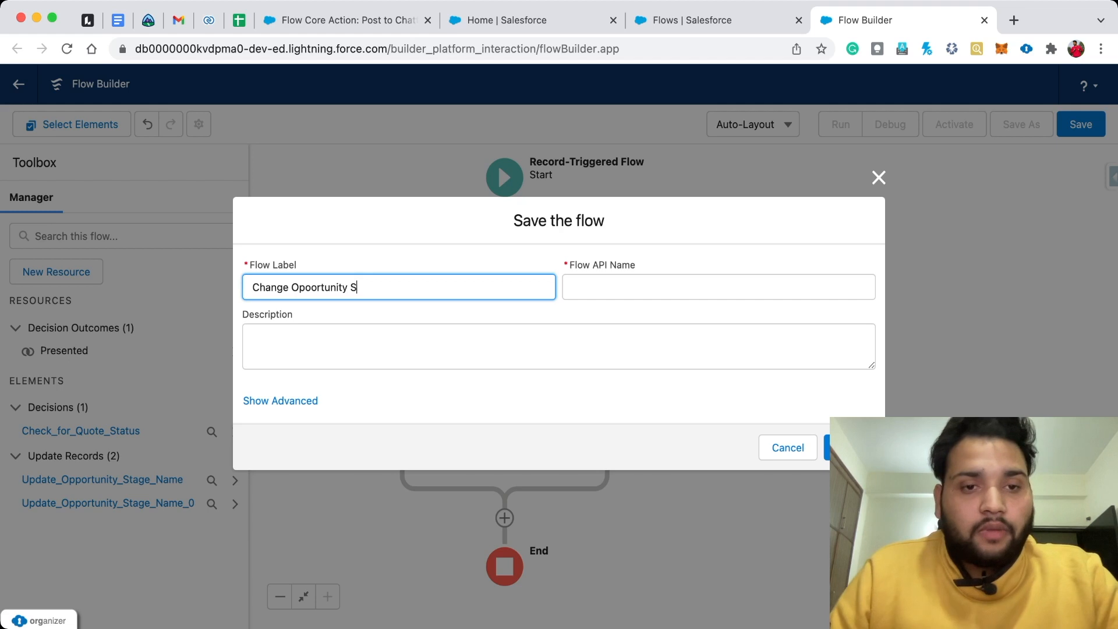
pyautogui.press('Left')
pyautogui.press('Left')
pyautogui.press('Left')
pyautogui.press('Left')
pyautogui.press('Left')
pyautogui.press('Left')
pyautogui.press('Left')
pyautogui.press('Left')
pyautogui.press('Left')
pyautogui.press('Left')
pyautogui.press('BackSpace')
pyautogui.write('p')
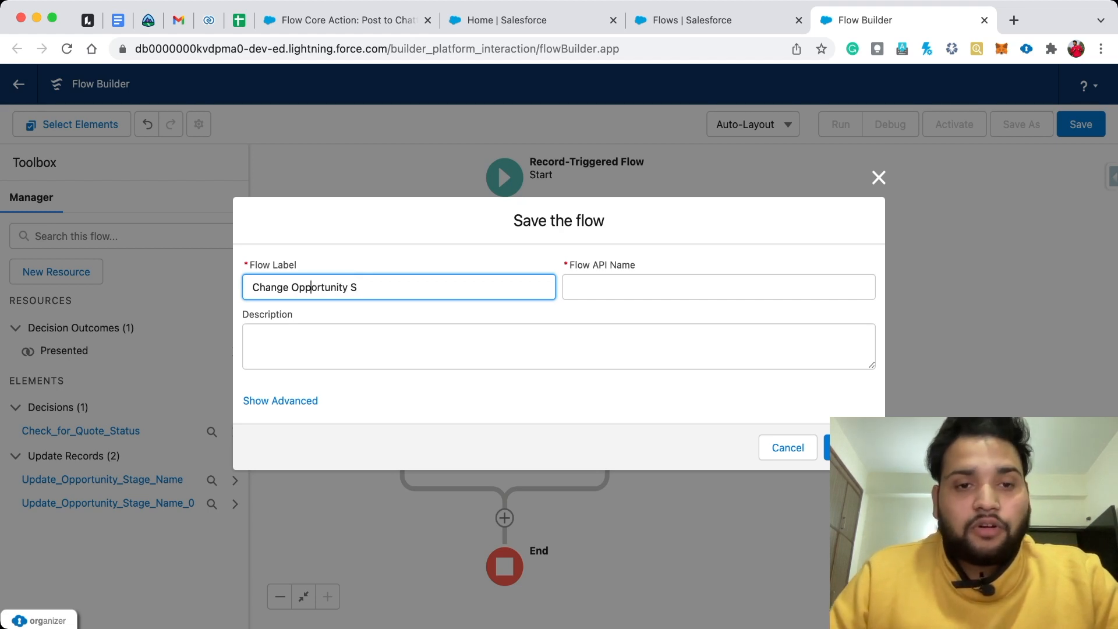
pyautogui.click(408, 314)
pyautogui.click(373, 287)
pyautogui.write('tatus')
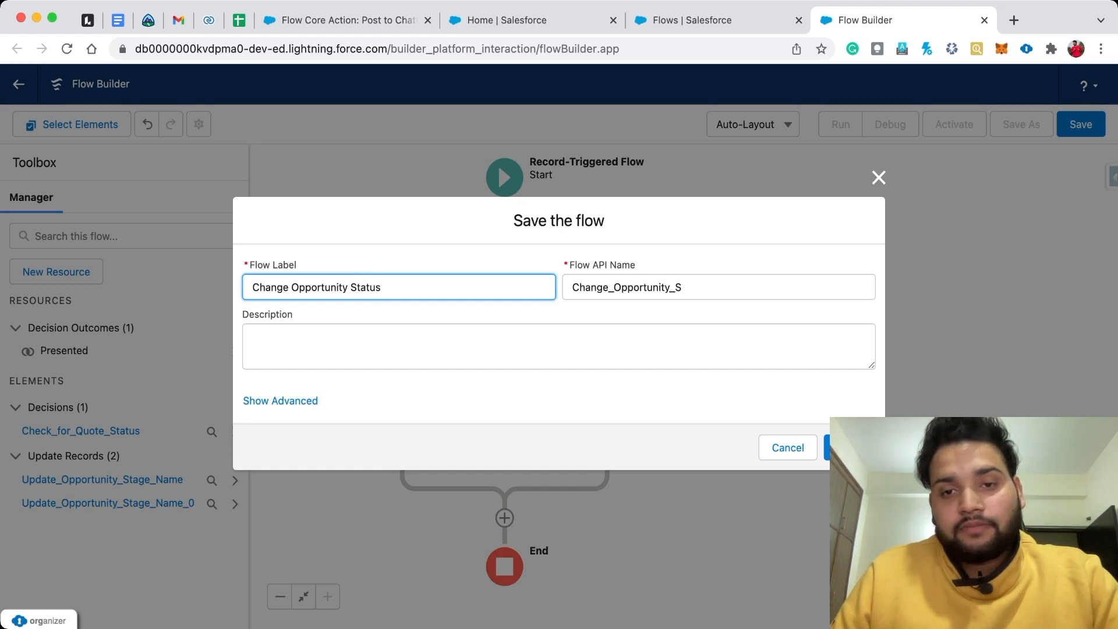
# - Clear the shortened API name, regenerate it from the label as Change_Opportunity_Status, and save the flow
pyautogui.press('Tab')
pyautogui.press('BackSpace')
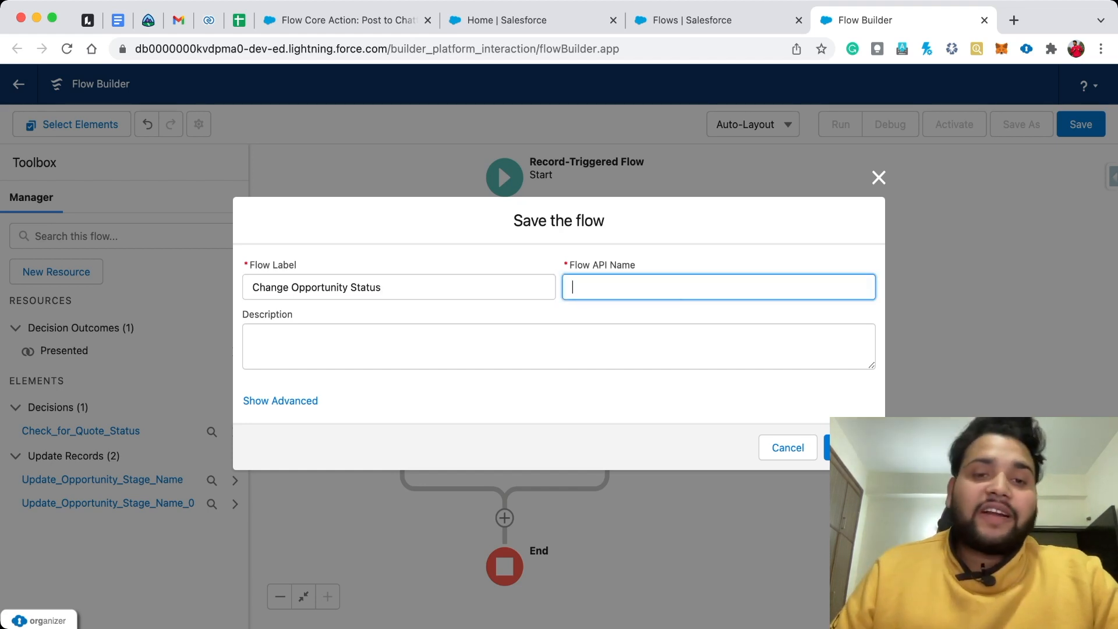
pyautogui.hotkey('shift', 'Tab')
pyautogui.press('Tab')
pyautogui.press('Tab')
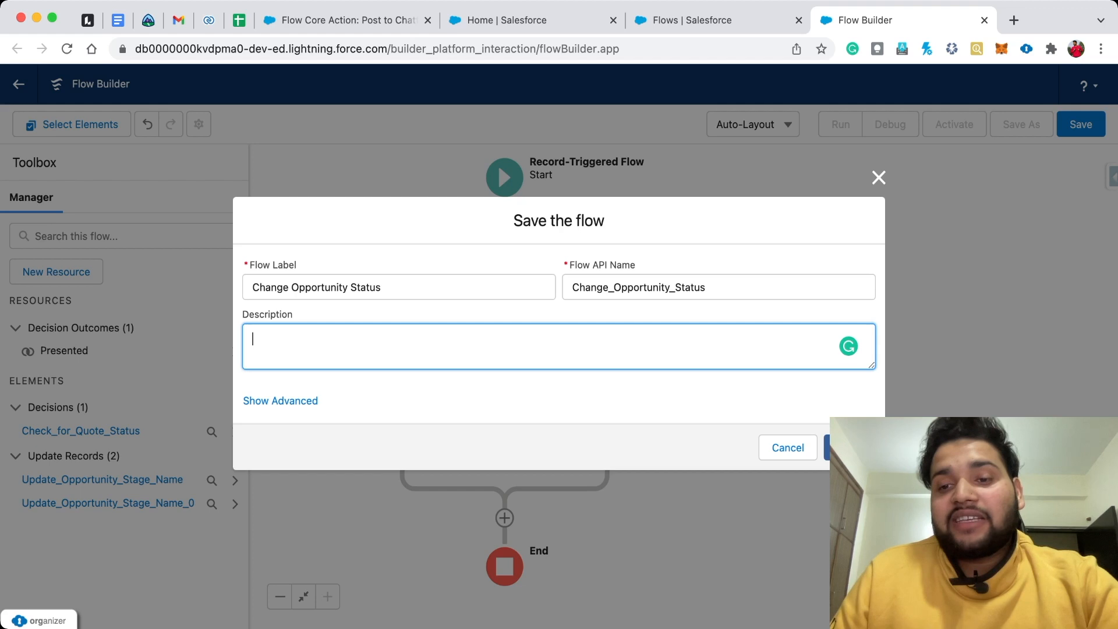
pyautogui.click(850, 448)
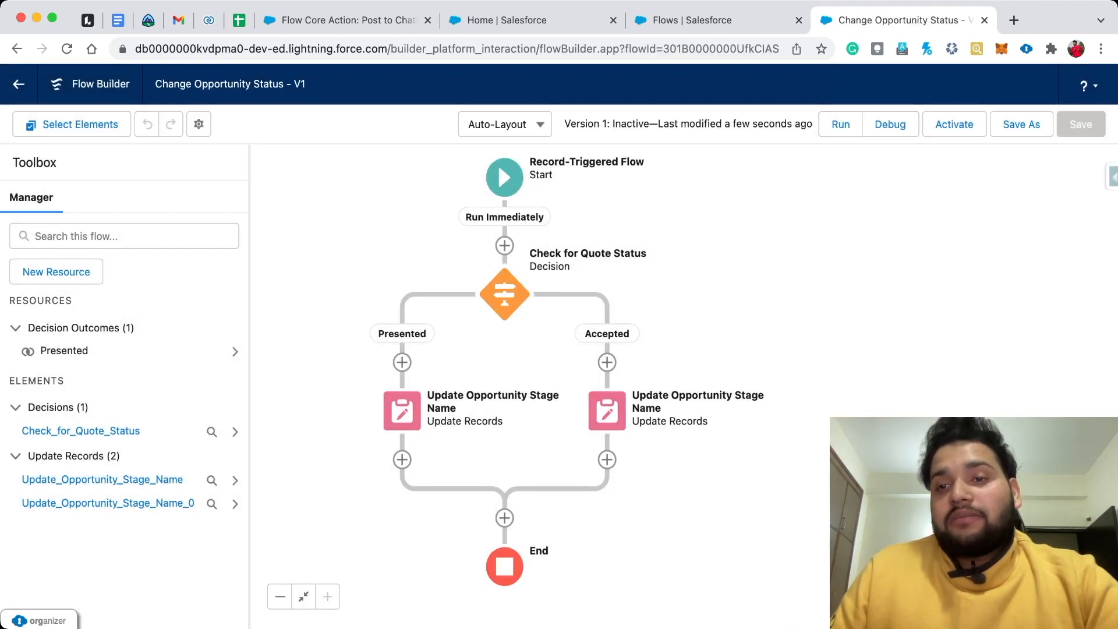
# - Set up a debug run of the flow with the New Deal quote as the triggering record
pyautogui.click(890, 124)
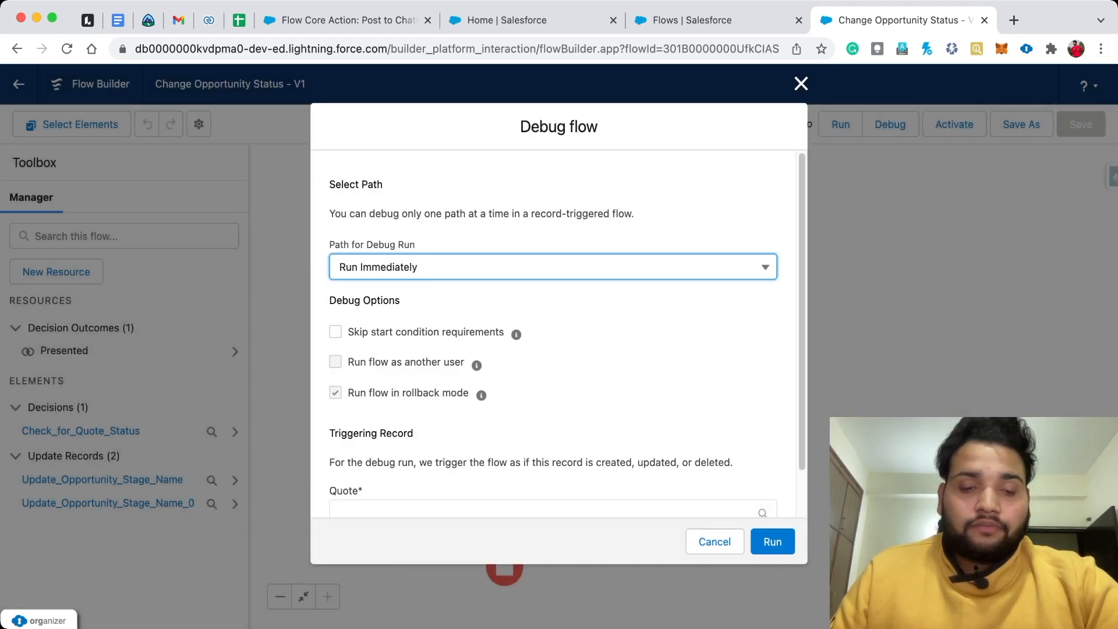
pyautogui.scroll(-2, 559, 335)
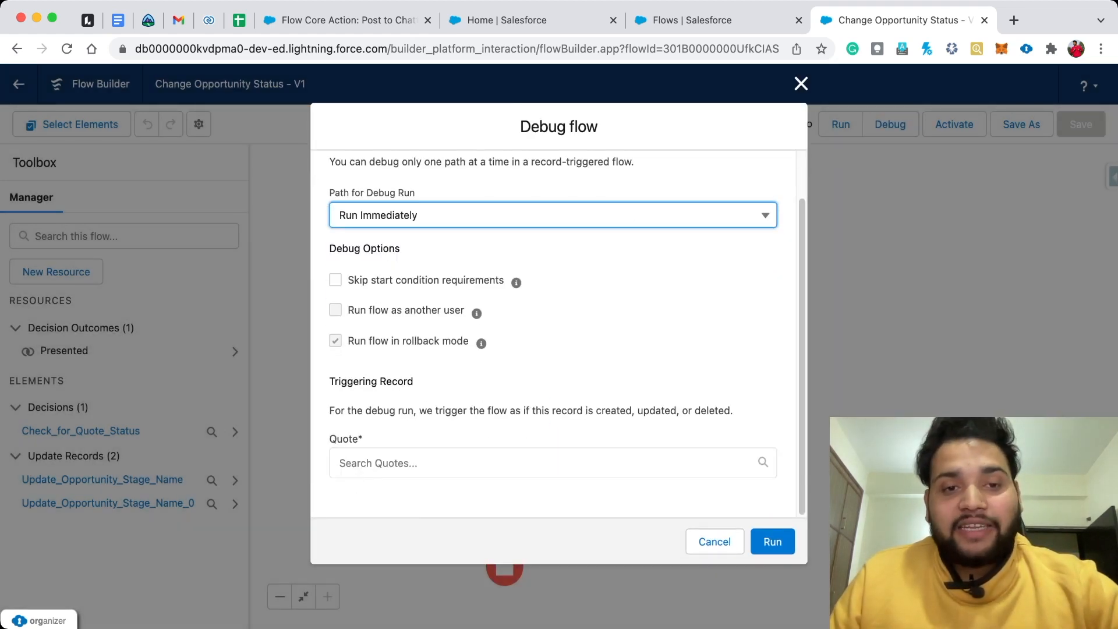
pyautogui.click(553, 463)
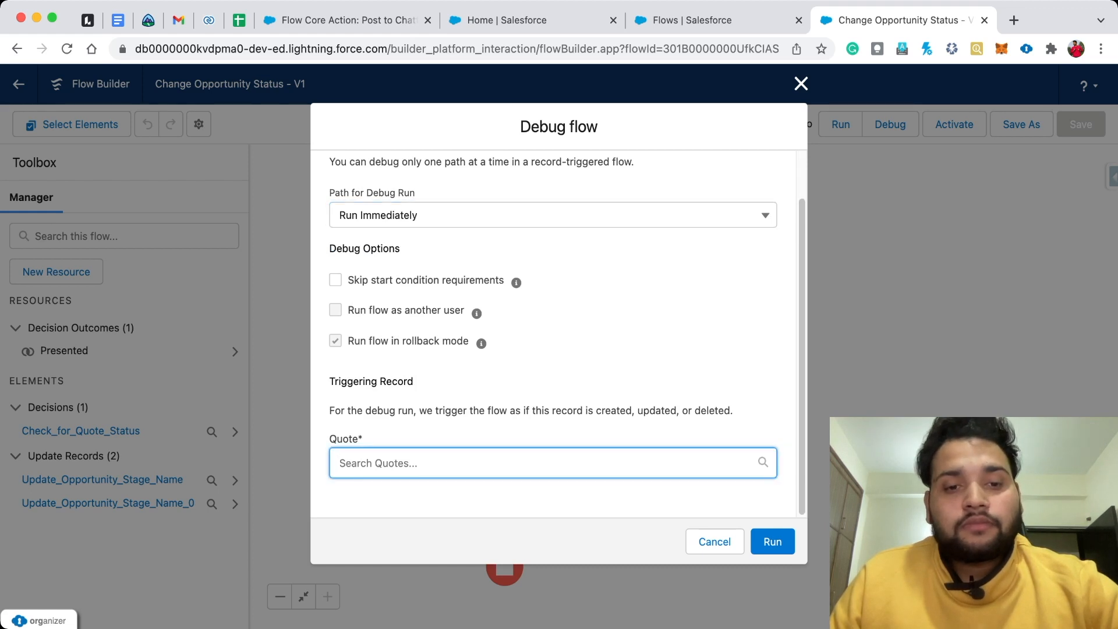
pyautogui.scroll(-1, 552, 463)
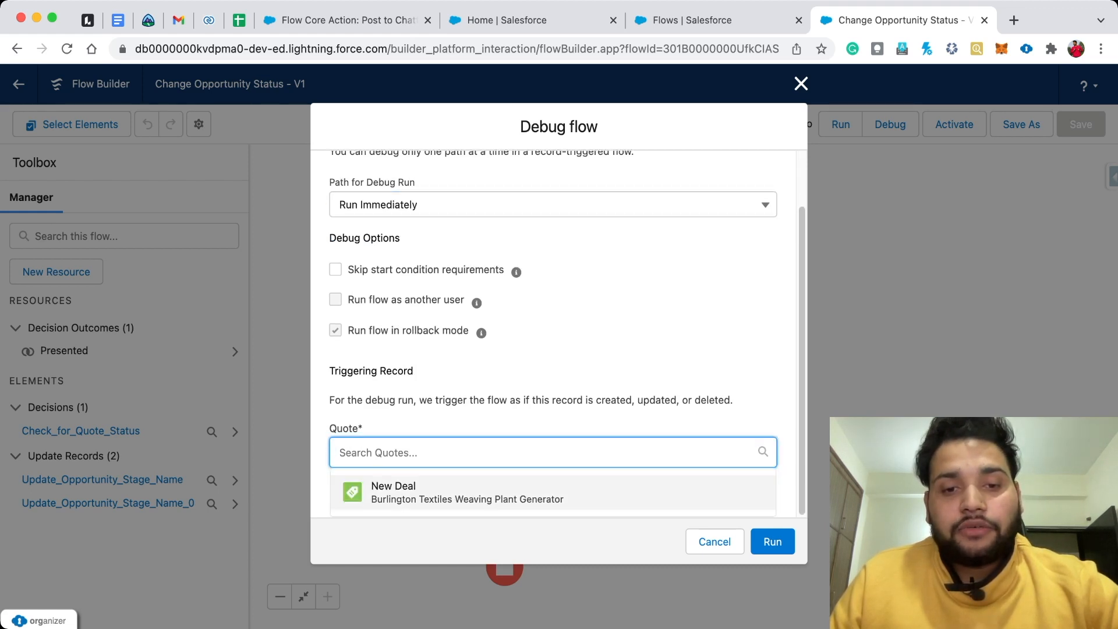
pyautogui.click(466, 492)
pyautogui.scroll(-3, 466, 492)
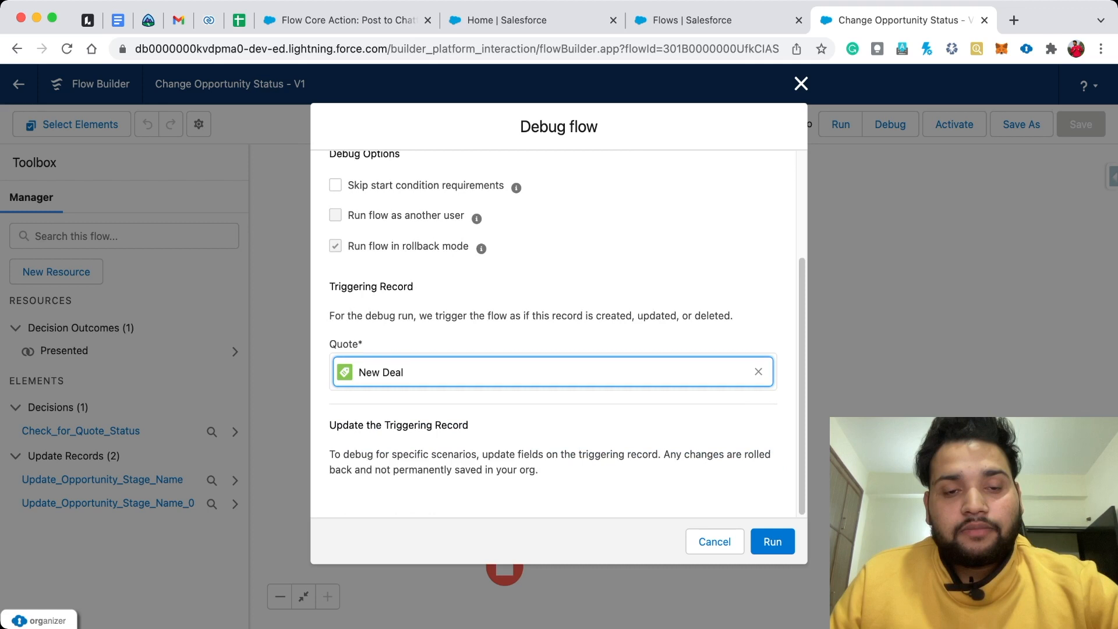
# - Set the triggering quote's Status to Presented and run the debug
pyautogui.scroll(-10, 553, 332)
pyautogui.scroll(-12, 554, 332)
pyautogui.scroll(-14, 553, 332)
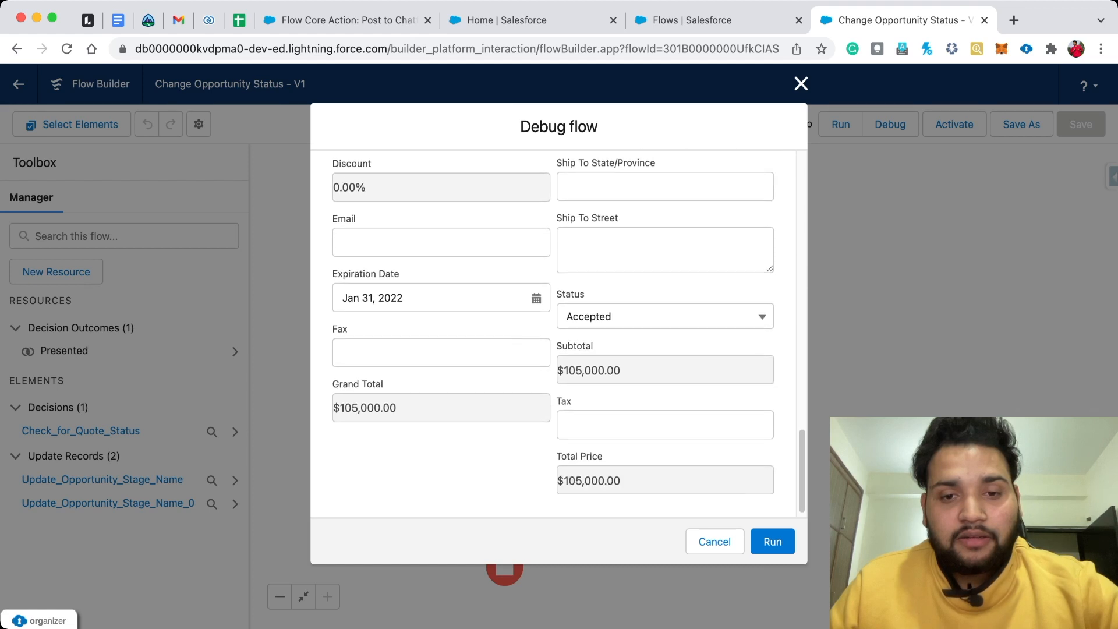
pyautogui.scroll(-1, 554, 332)
pyautogui.scroll(4, 558, 332)
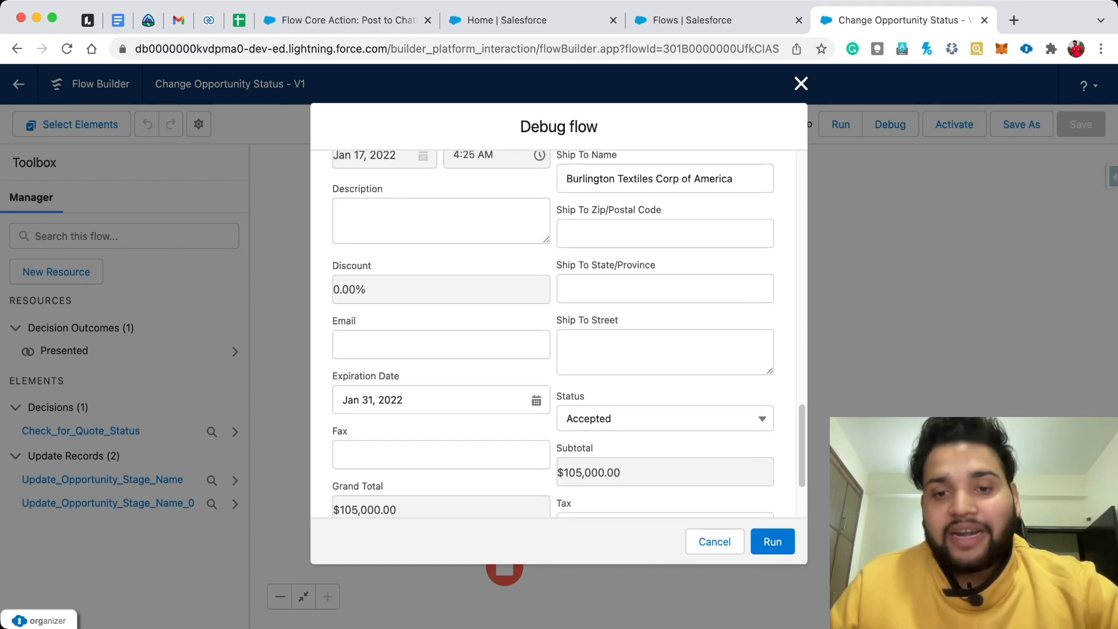
pyautogui.click(666, 419)
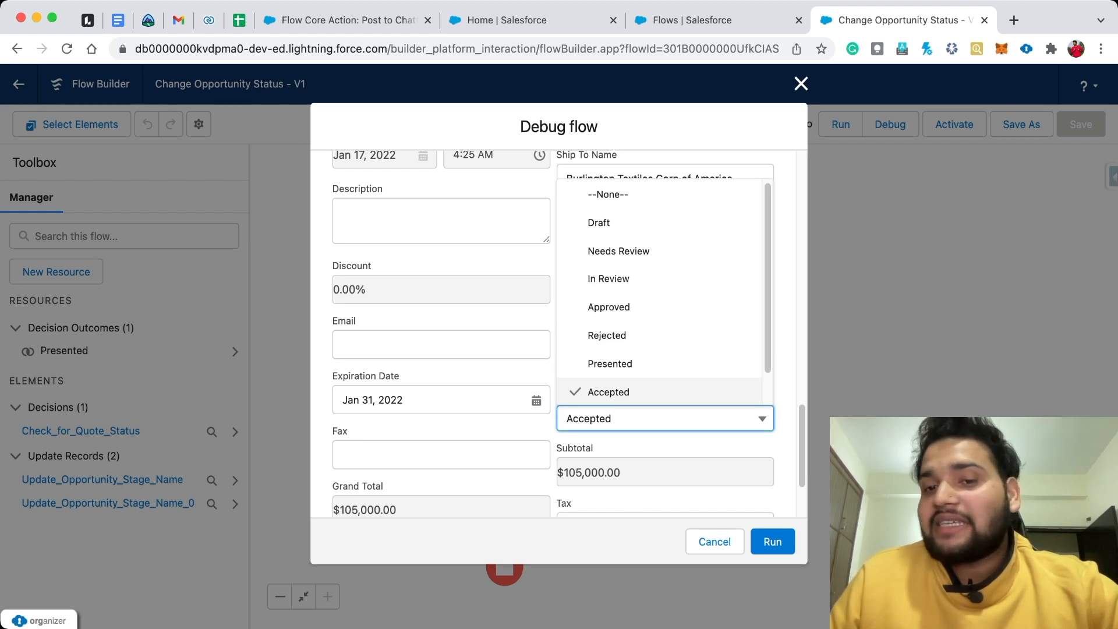
pyautogui.click(610, 364)
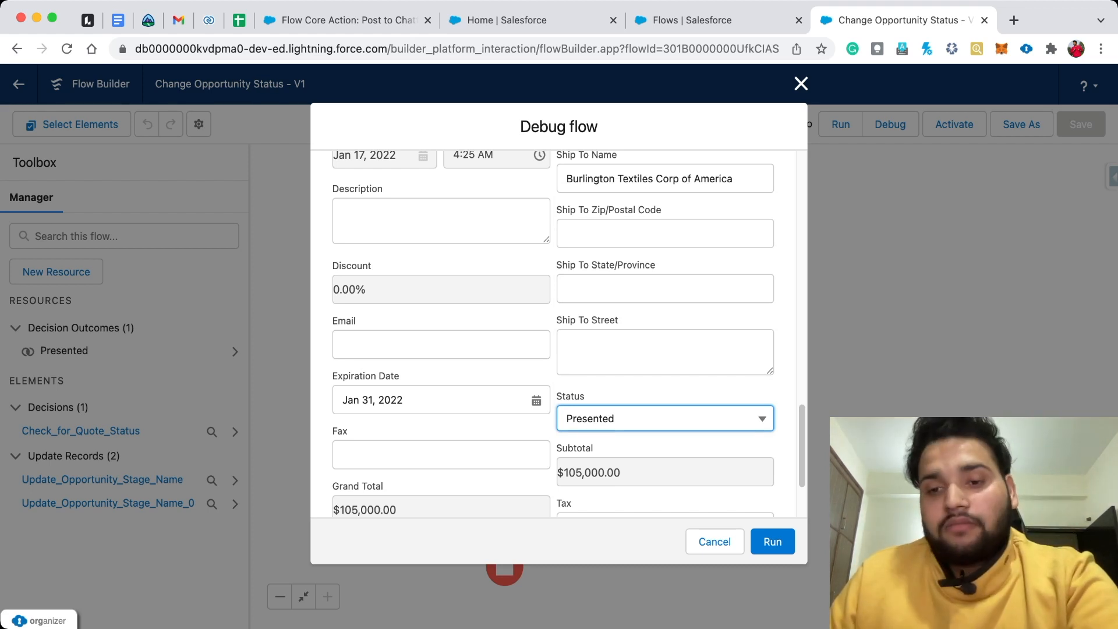
pyautogui.click(772, 541)
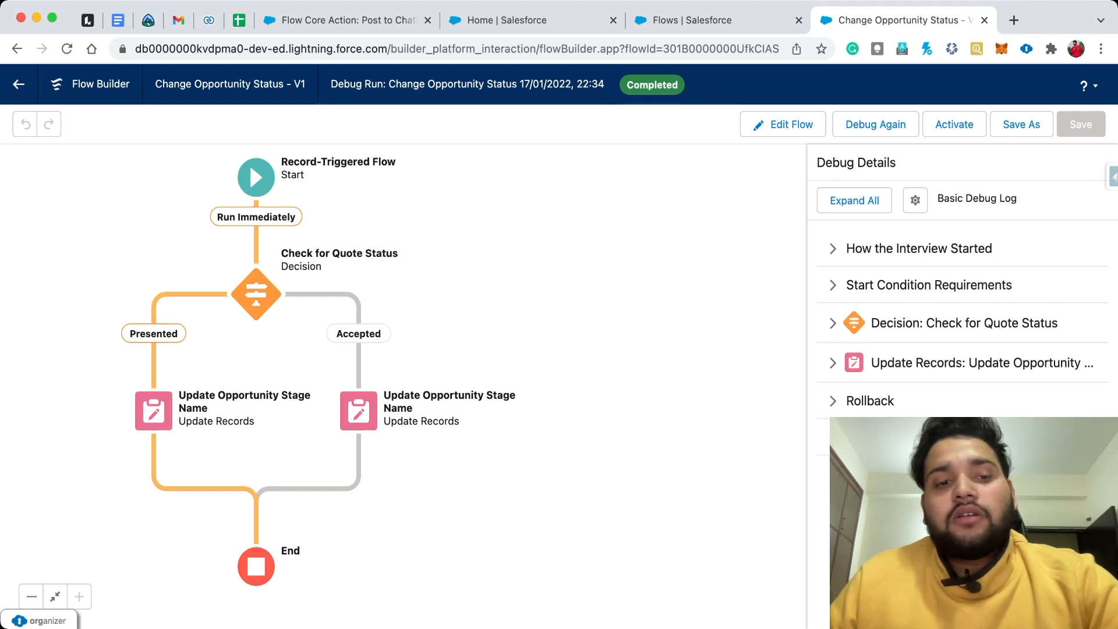
# - Examine the filter and StageName value of the Update Records element on the Presented path, leaving it unedited
pyautogui.click(154, 411)
pyautogui.click(152, 557)
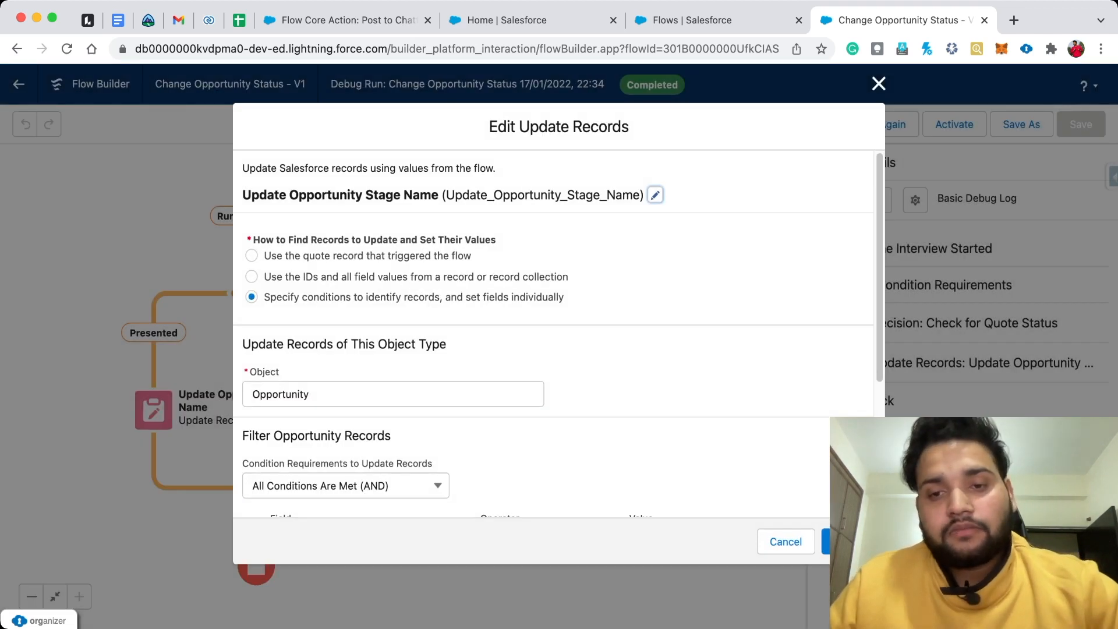
pyautogui.scroll(-4, 554, 338)
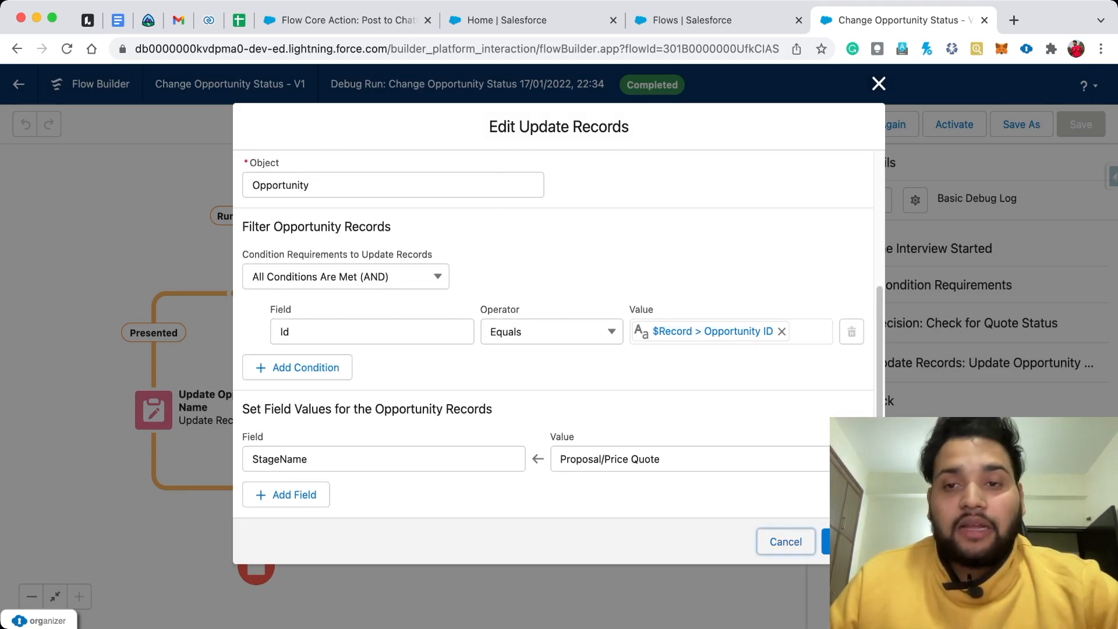
pyautogui.click(786, 542)
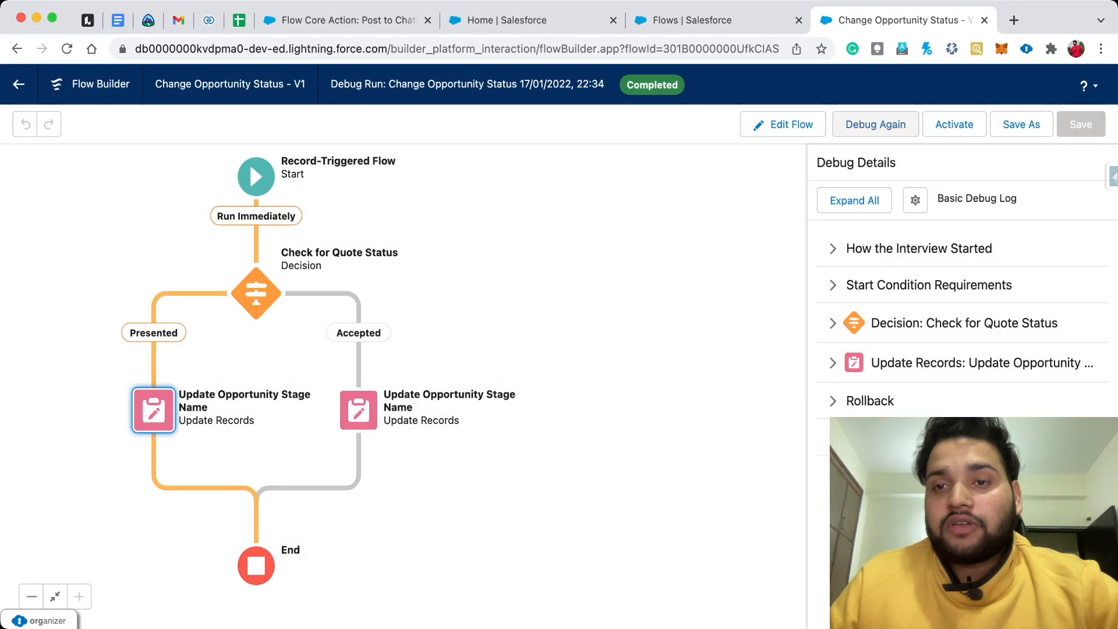
# - Check the triggering quote's Status in a repeat debug setup, close it without running, and activate the flow
pyautogui.click(876, 124)
pyautogui.scroll(-15, 559, 332)
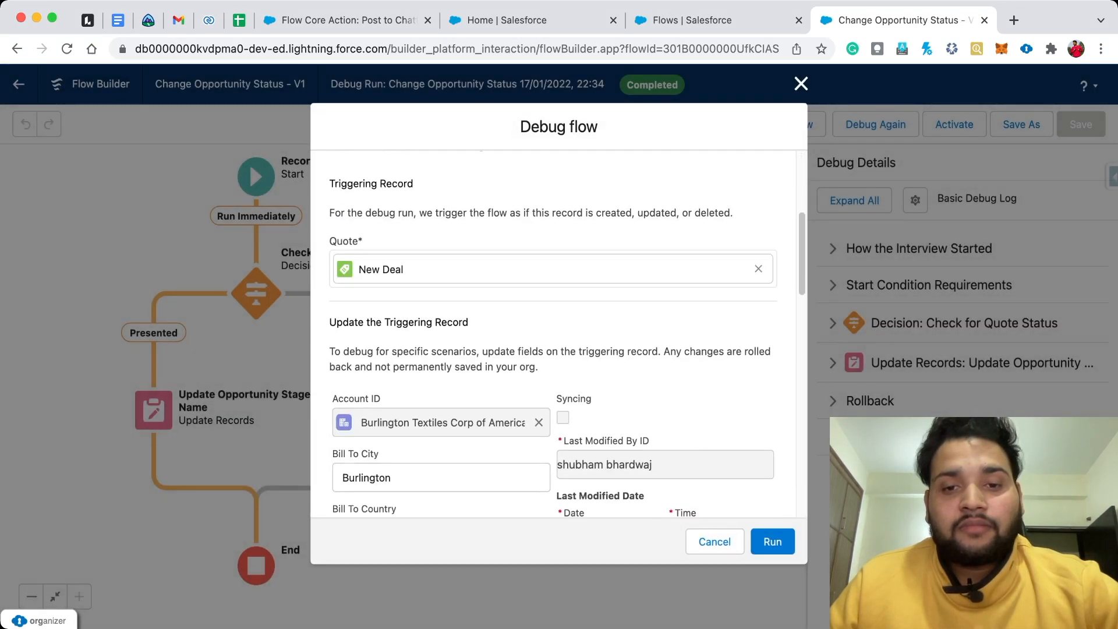
pyautogui.scroll(-6, 559, 332)
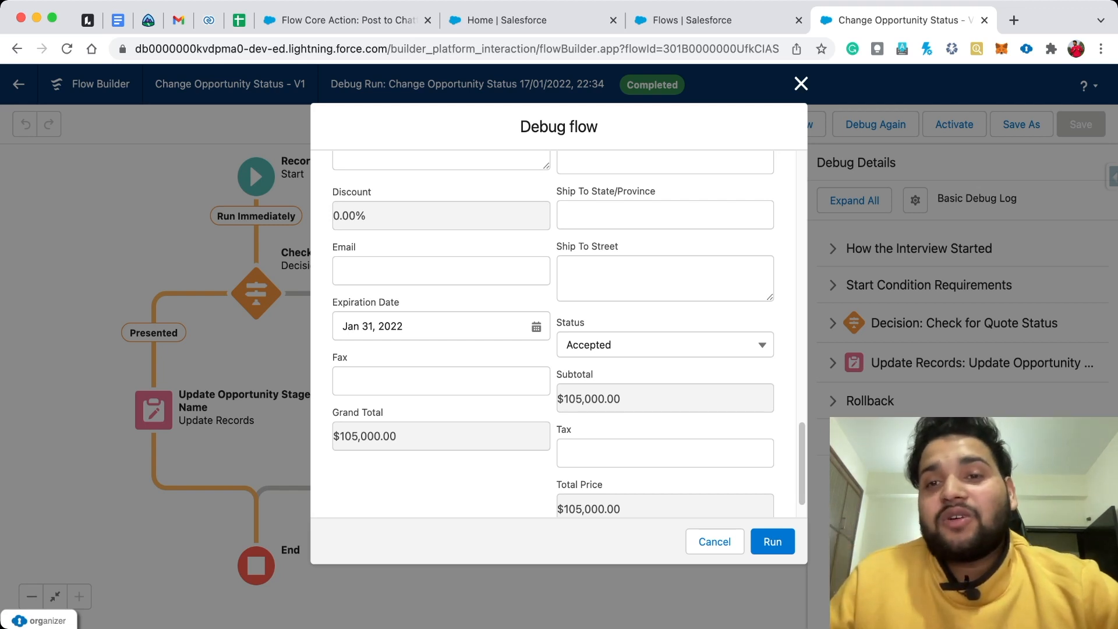
pyautogui.click(801, 83)
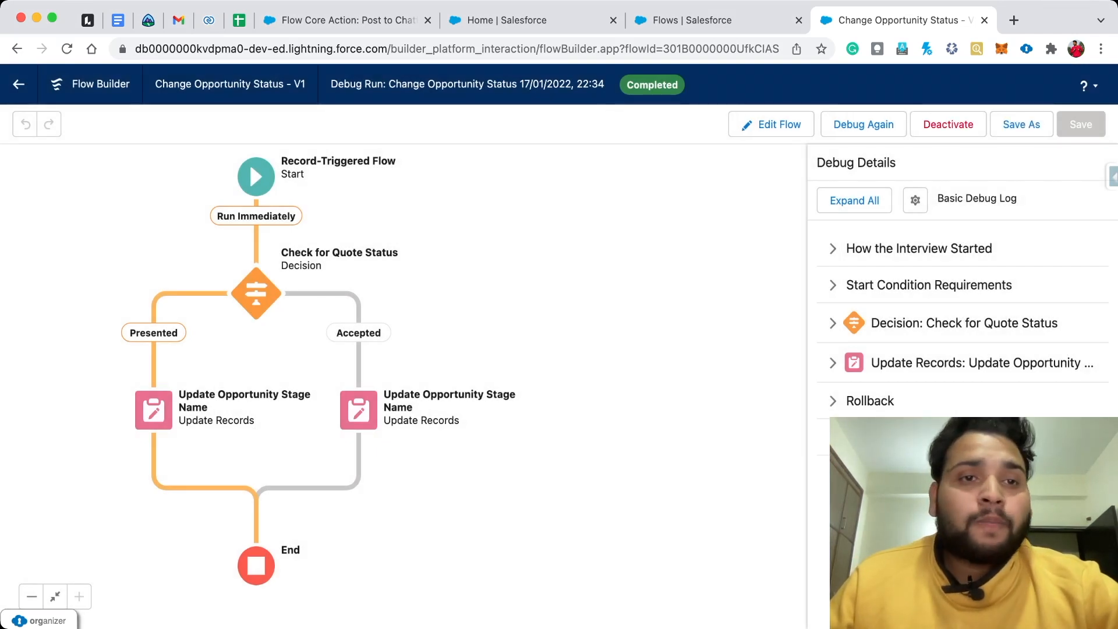
# - Switch to the Sales app and open the $75,000 Edge Emergency Generator opportunity from the All Opportunities list
pyautogui.click(344, 20)
pyautogui.click(507, 20)
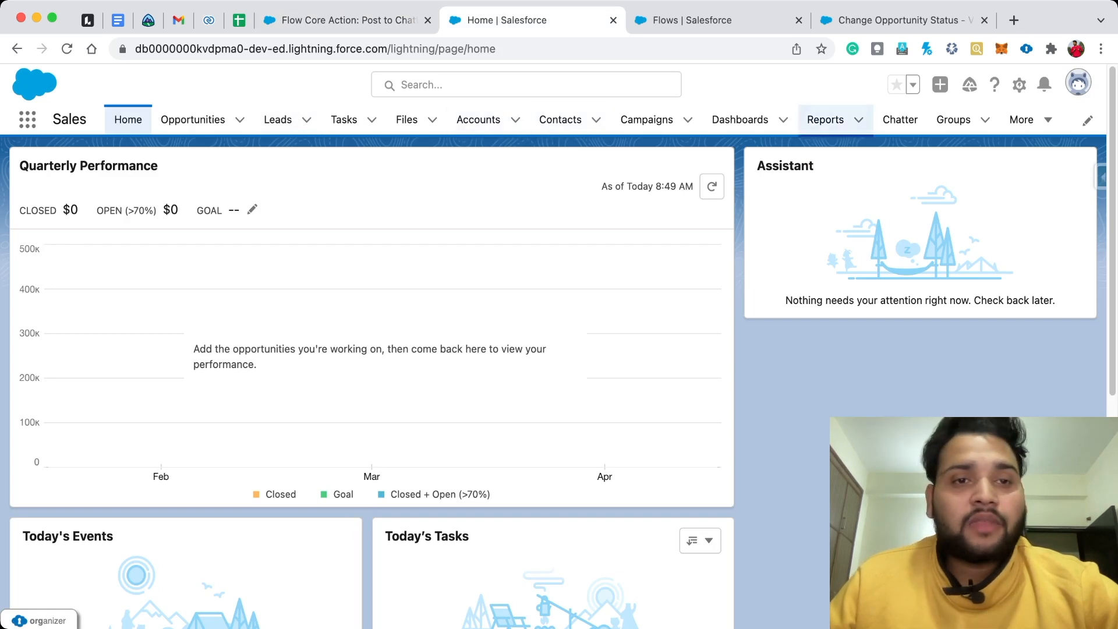
pyautogui.click(193, 119)
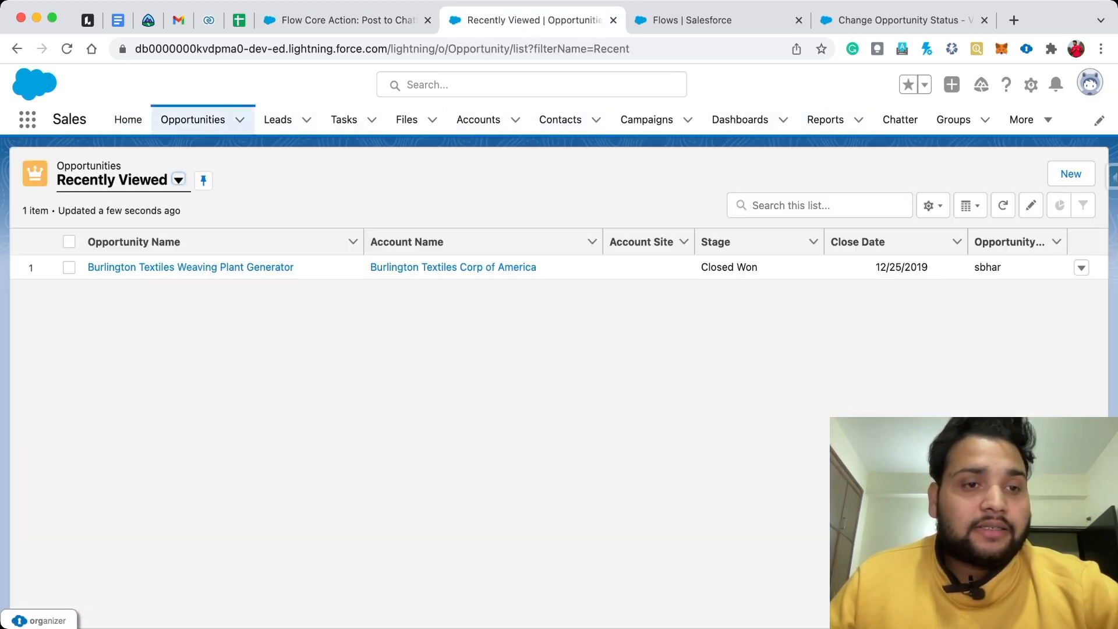
pyautogui.click(179, 180)
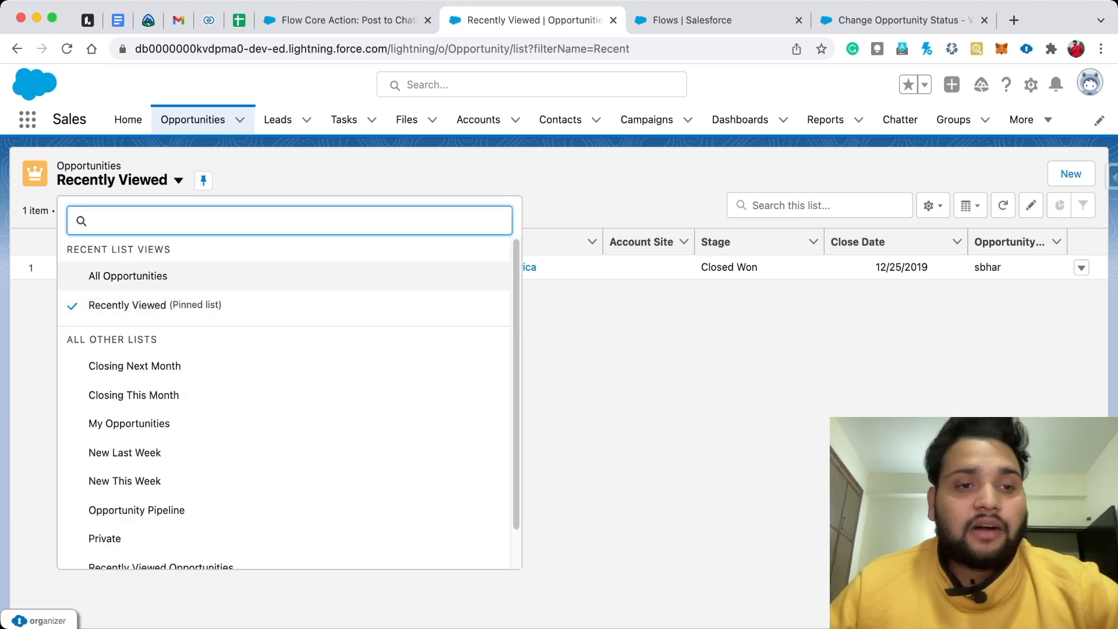
pyautogui.click(127, 276)
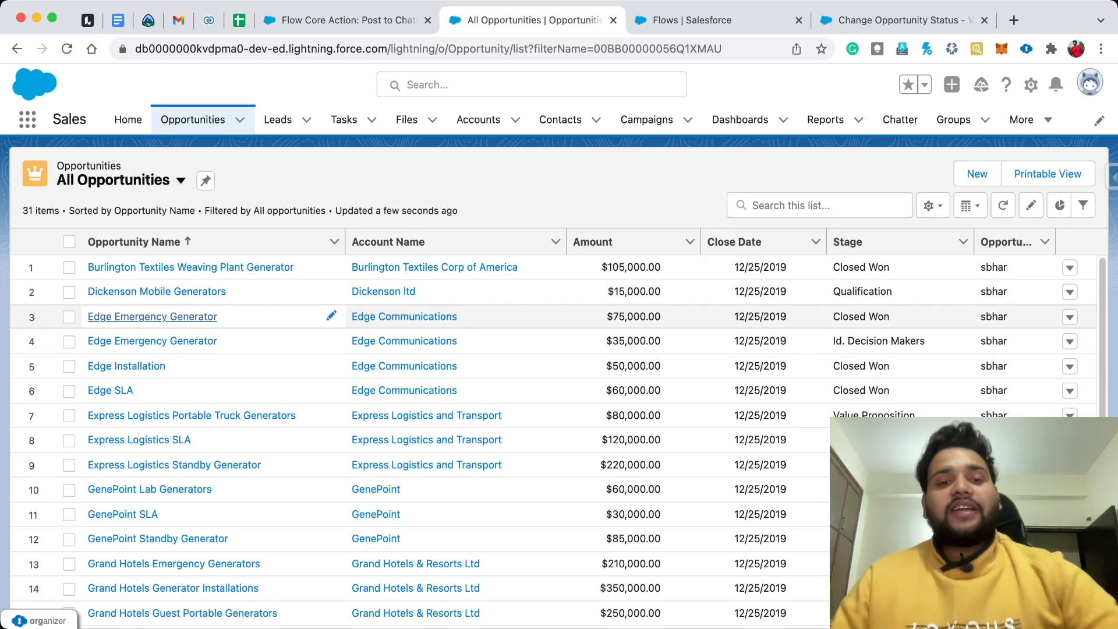
pyautogui.click(152, 316)
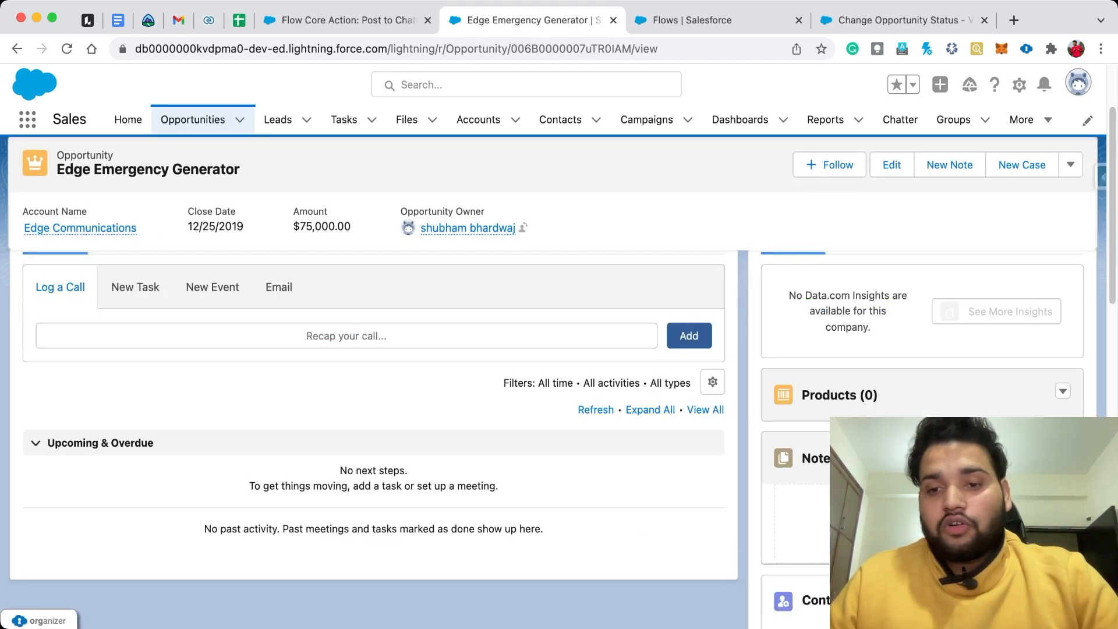
# - Create a quote named New Deal with expiration date 1/27/2022 on the Edge Emergency Generator opportunity, leaving its status as Draft
pyautogui.scroll(-5, 560, 372)
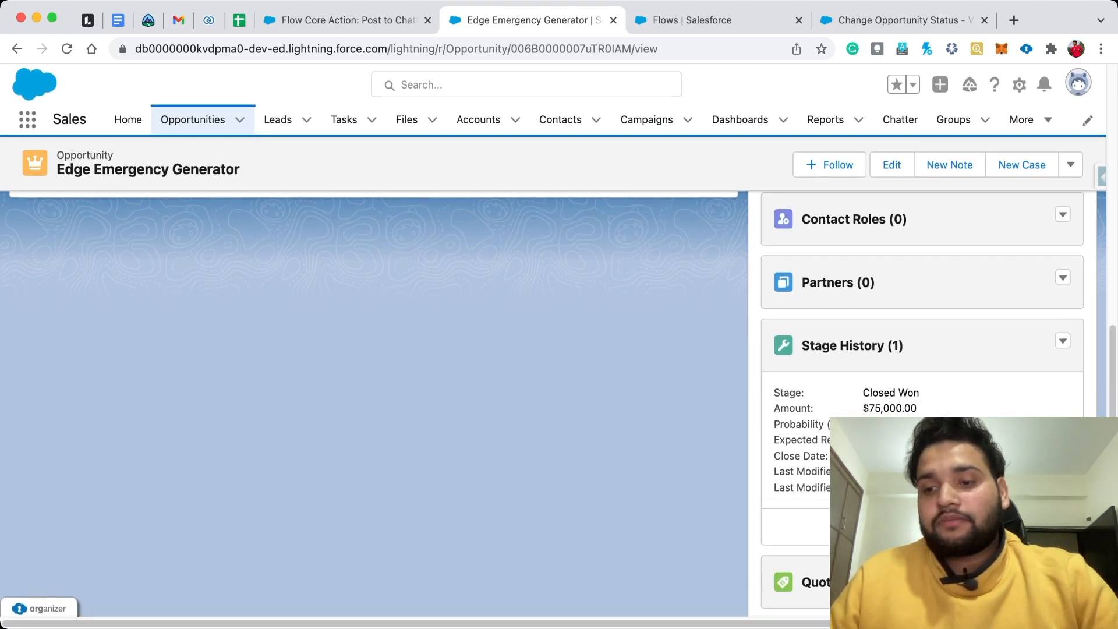
pyautogui.click(1039, 602)
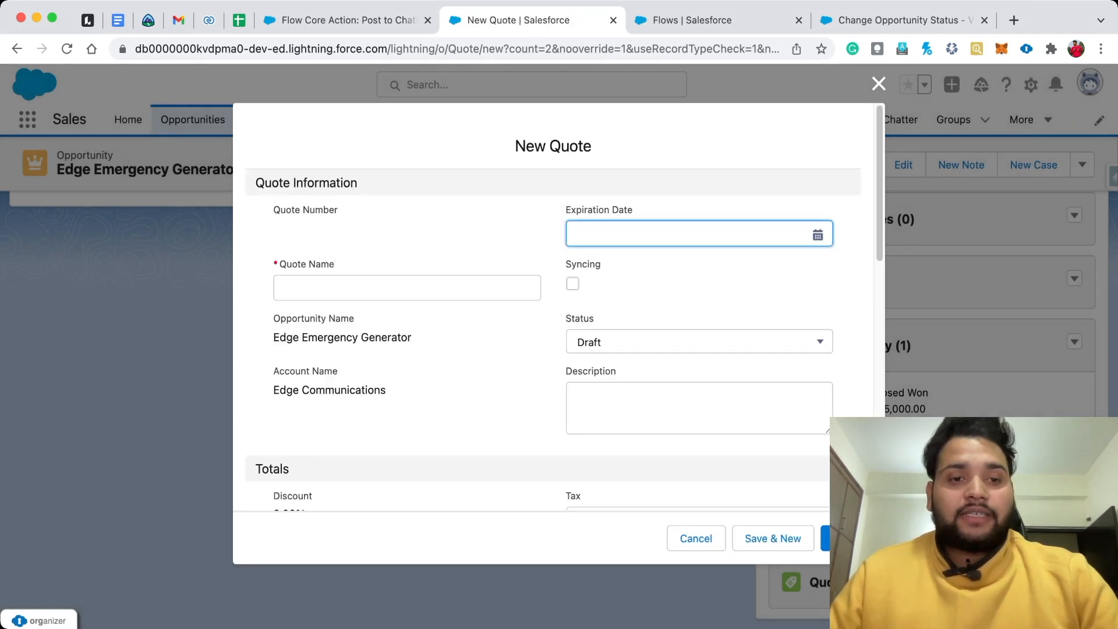
pyautogui.press('Tab')
pyautogui.write('New Deal')
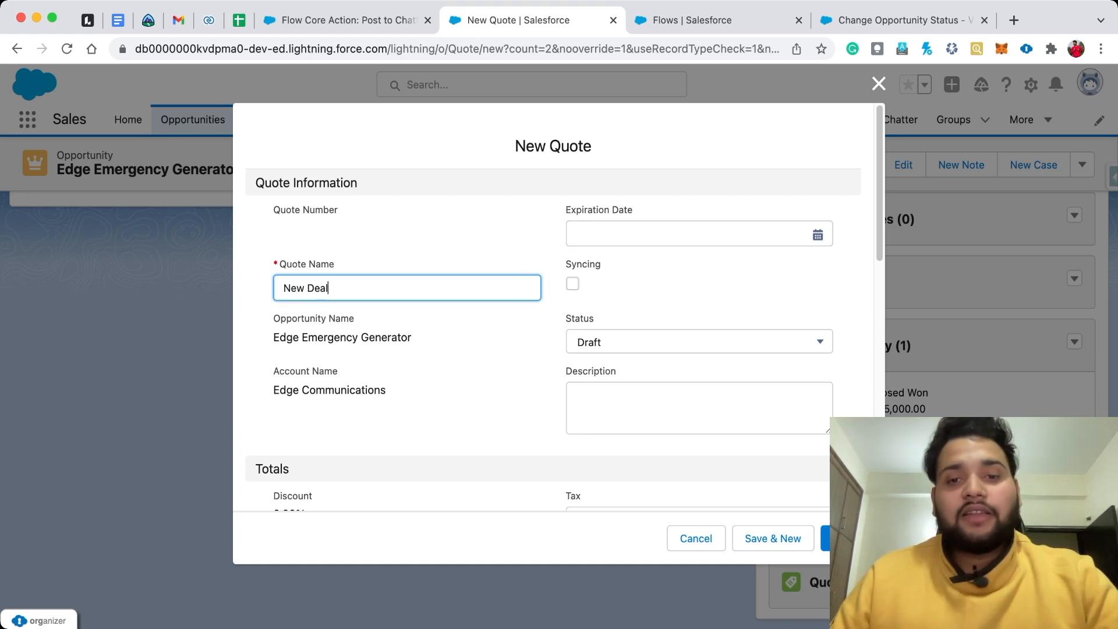
pyautogui.click(842, 538)
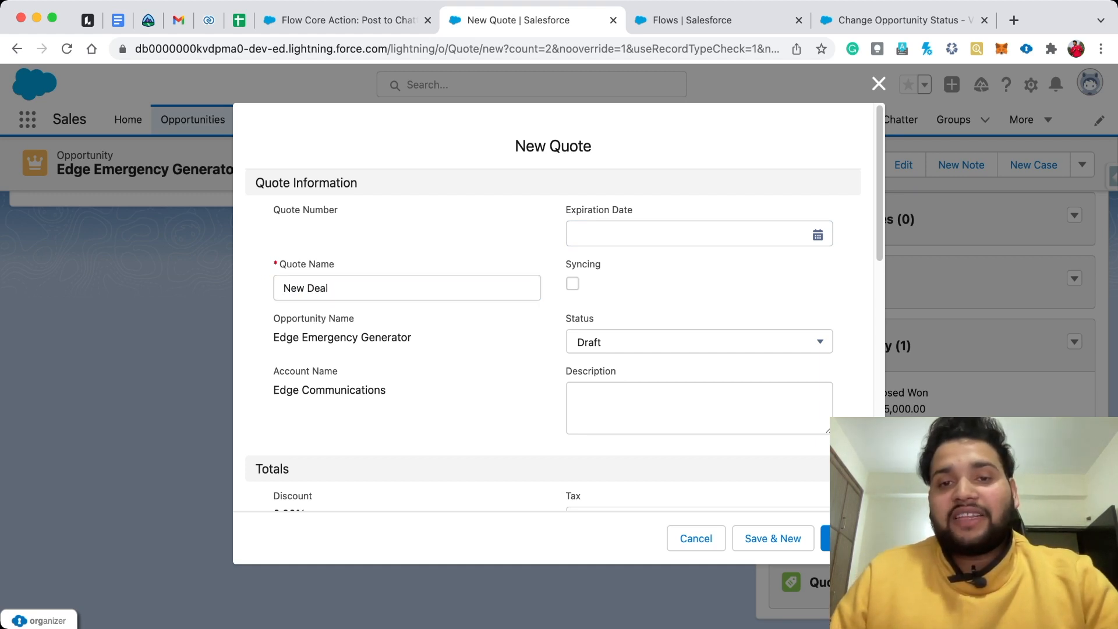
pyautogui.click(818, 234)
pyautogui.click(706, 426)
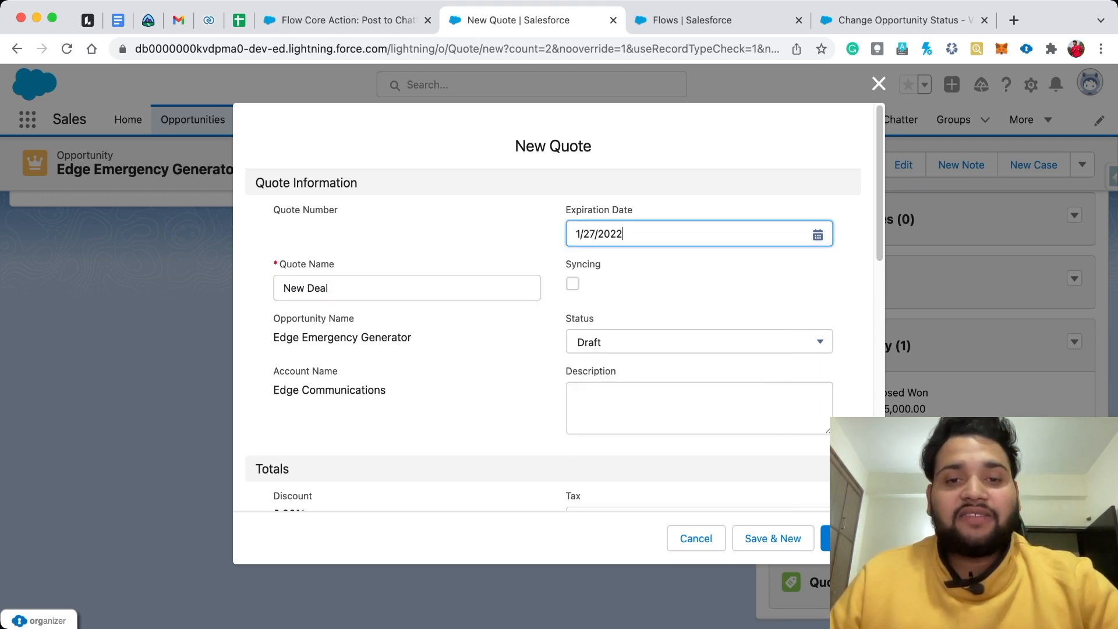
pyautogui.scroll(-5, 553, 305)
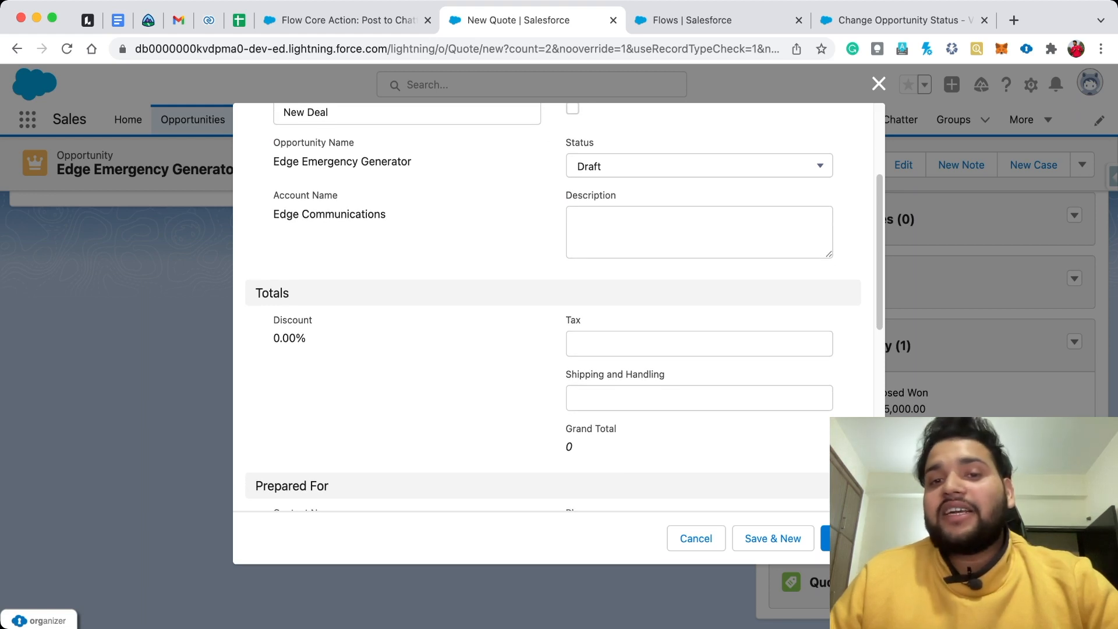
pyautogui.scroll(-10, 553, 306)
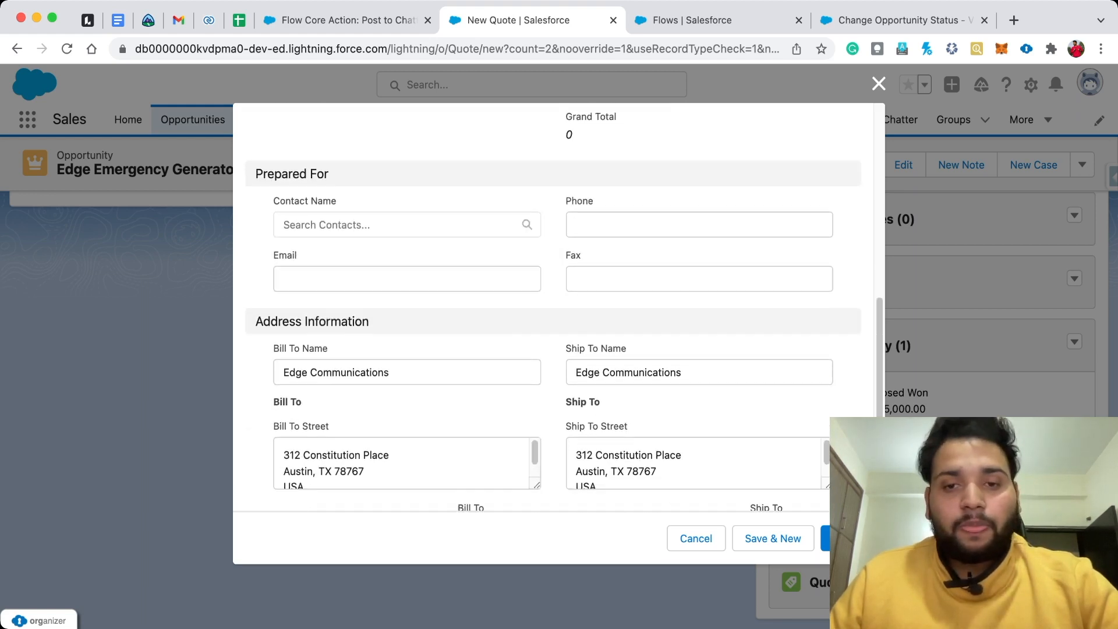
pyautogui.scroll(5, 554, 306)
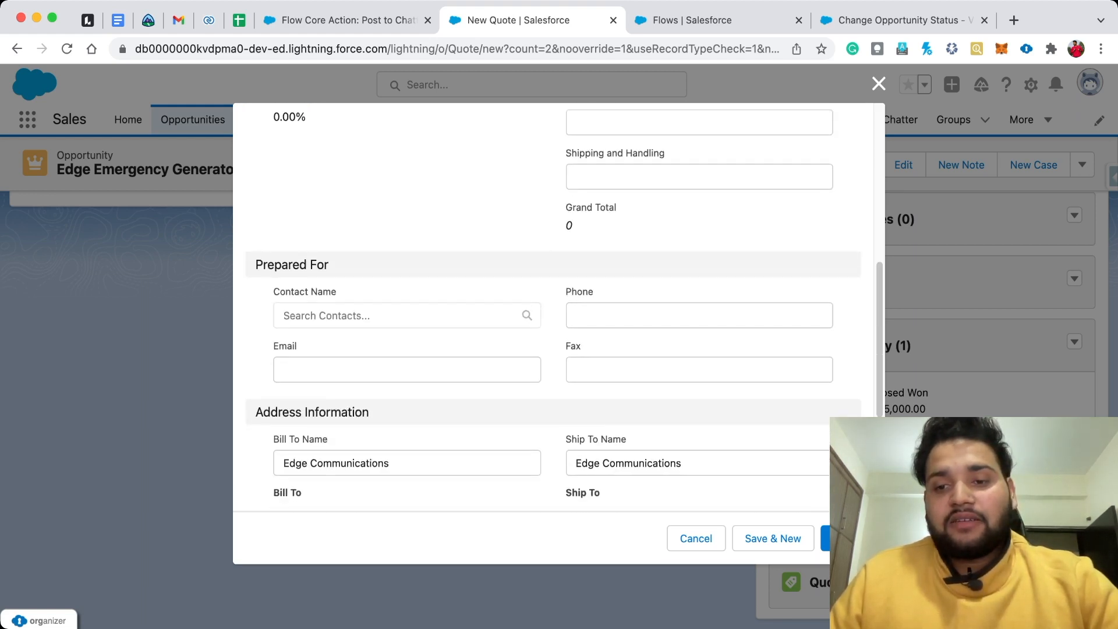
pyautogui.scroll(-4, 553, 306)
pyautogui.click(841, 538)
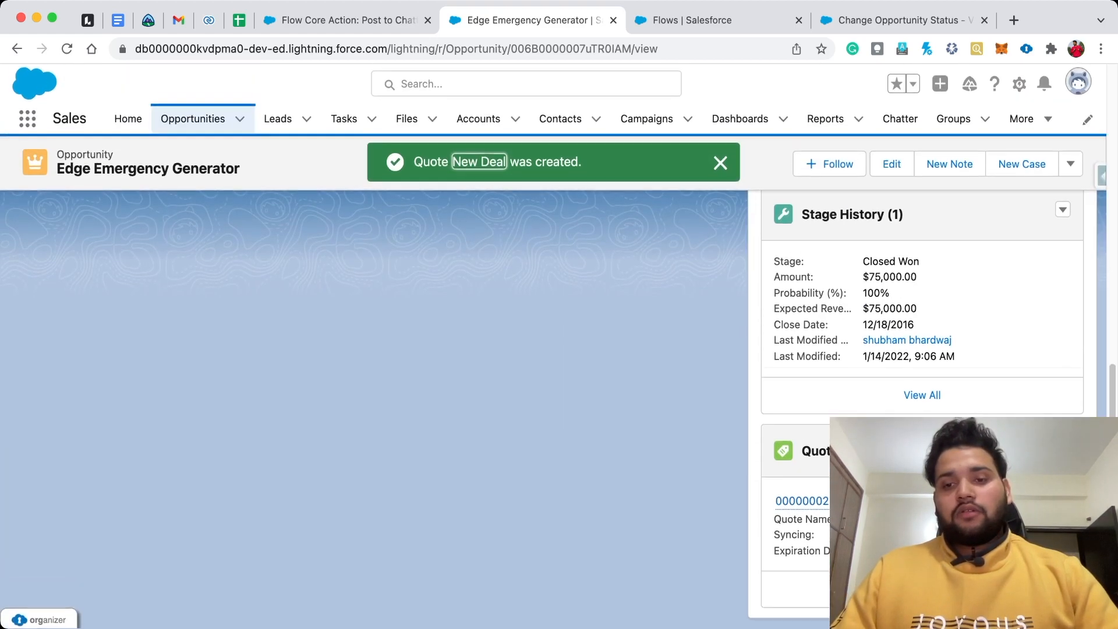
# - Open the new quote to check its status, and return to its linked opportunity to check the stage before testing
pyautogui.moveTo(802, 502)
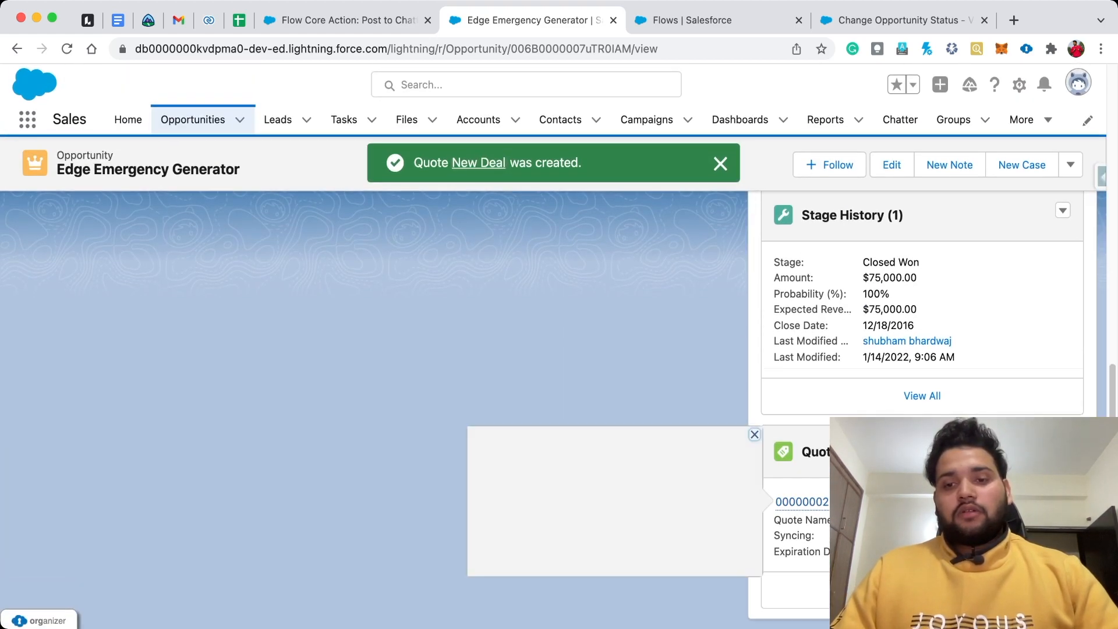
pyautogui.click(803, 502)
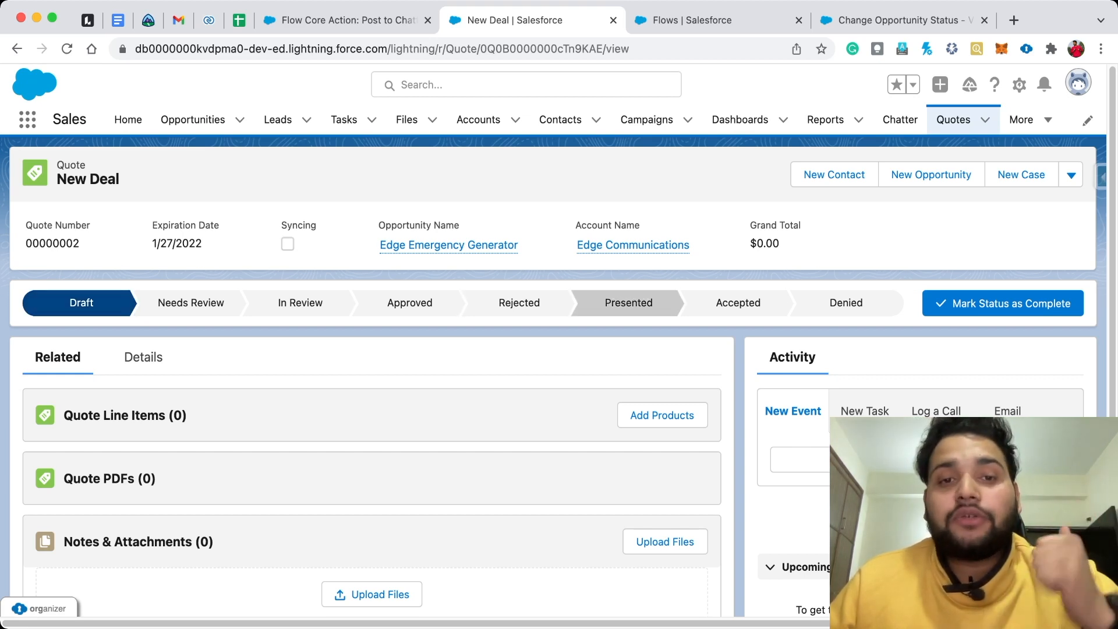
pyautogui.moveTo(501, 245)
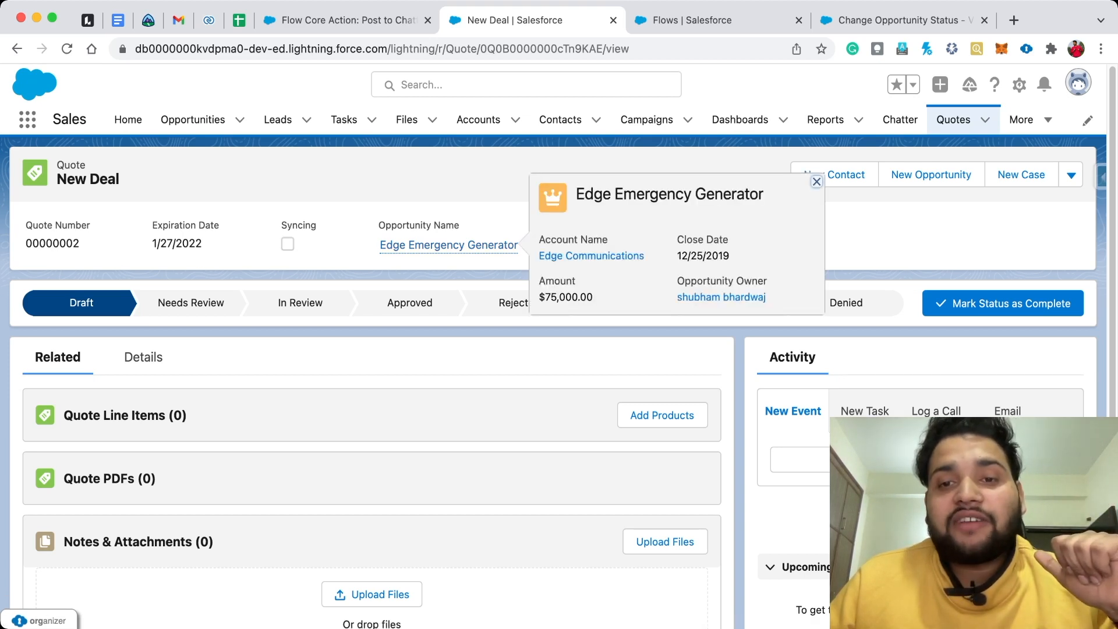
pyautogui.click(501, 245)
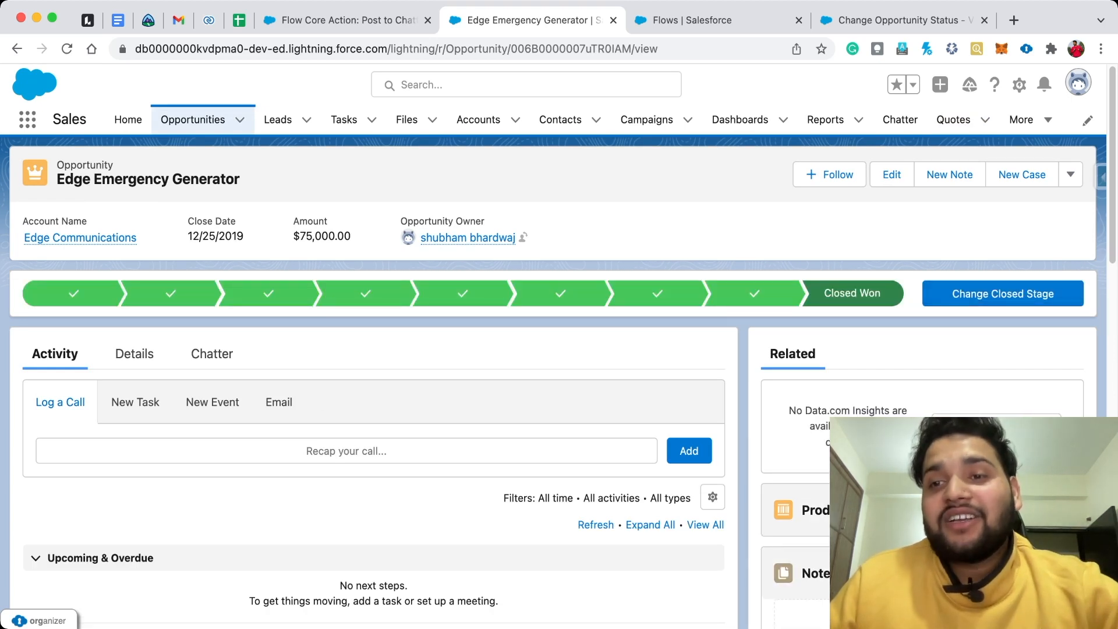
# - Reopen Edge Emergency Generator's New Deal quote, mark Presented as its current status, and open the linked opportunity to check its stage
pyautogui.click(953, 120)
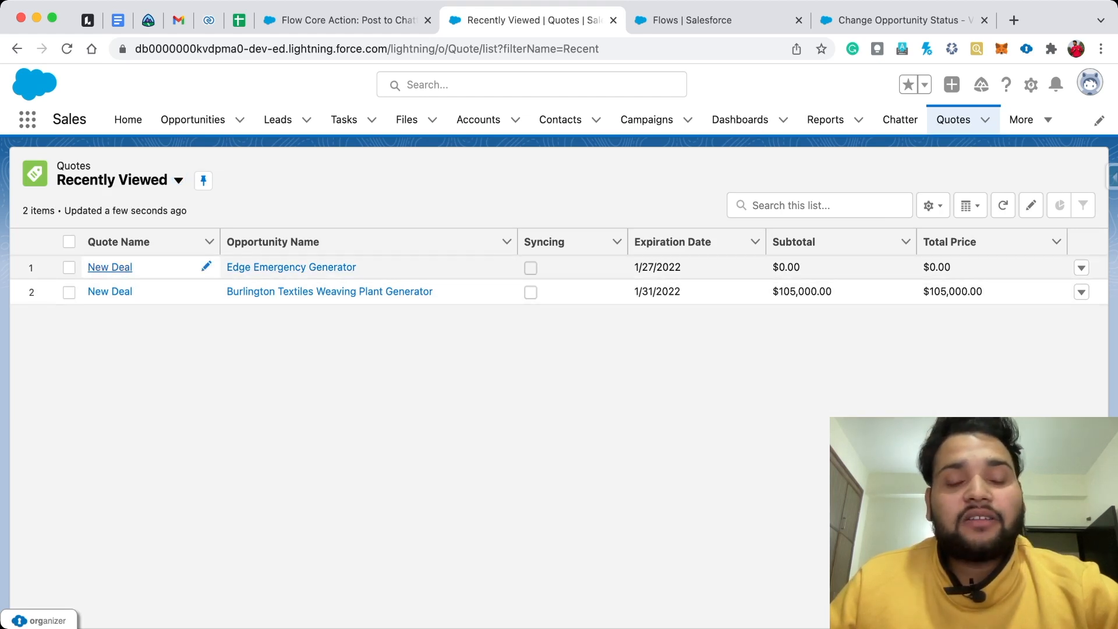
pyautogui.click(110, 267)
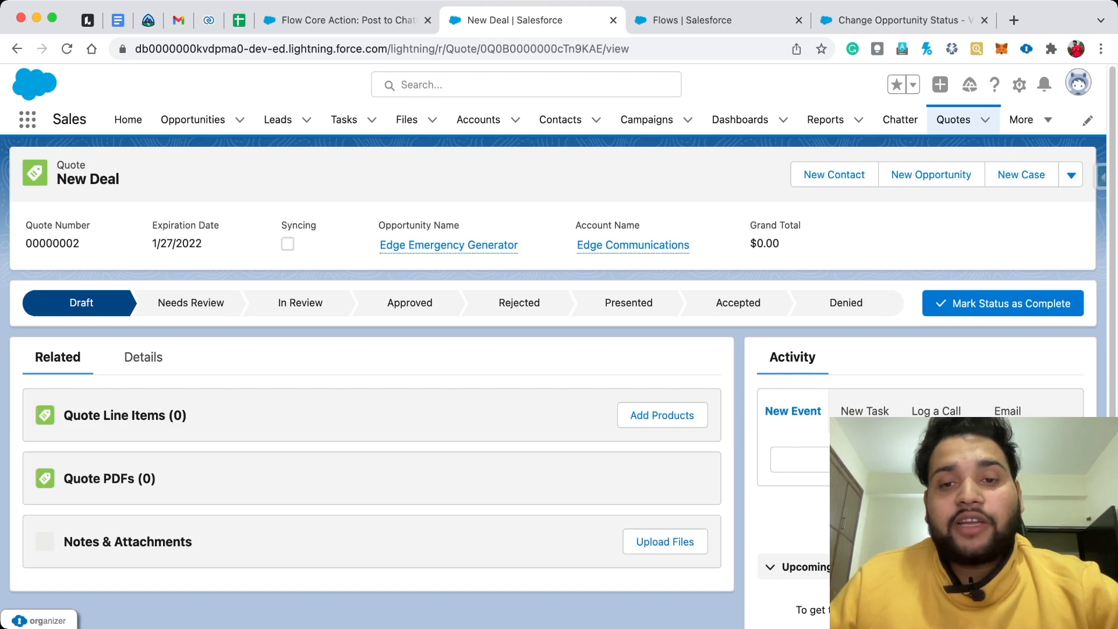
pyautogui.click(629, 304)
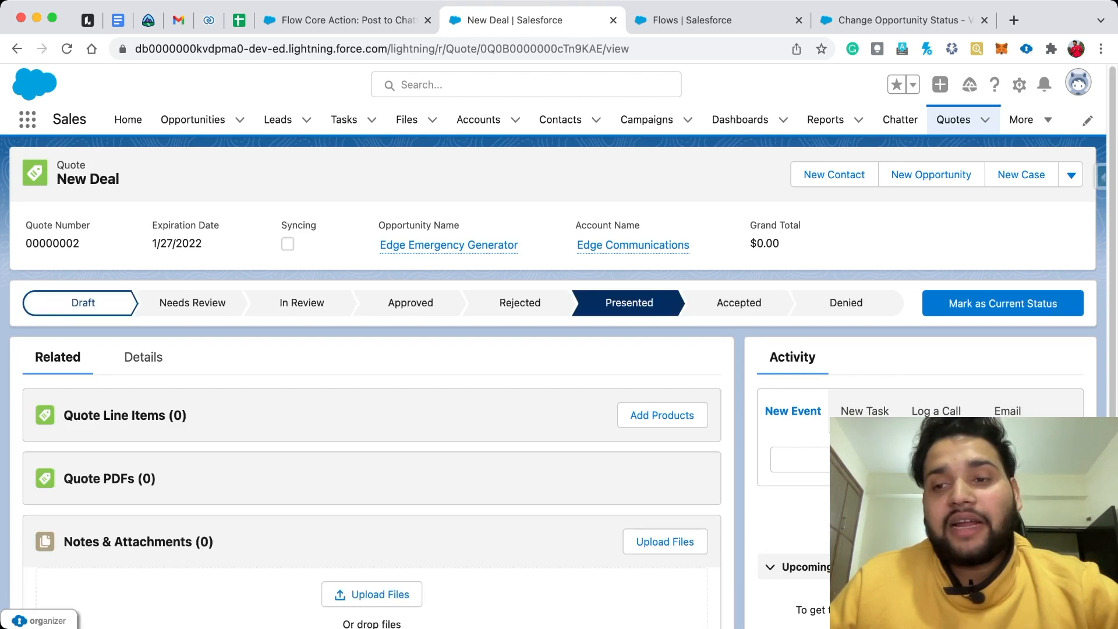
pyautogui.click(1003, 304)
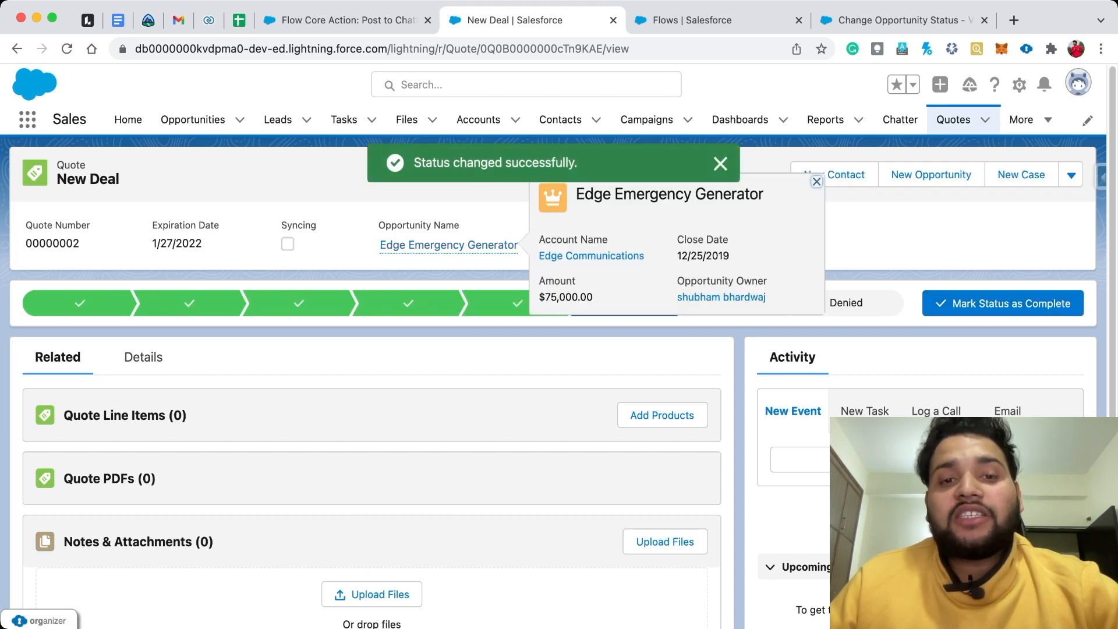
pyautogui.click(448, 245)
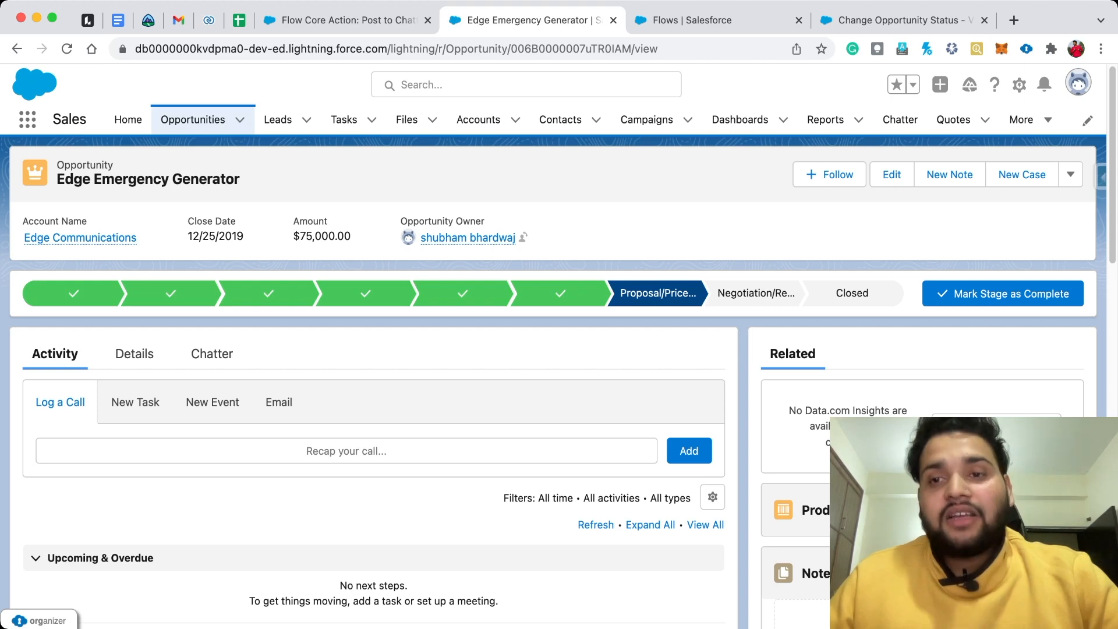
# - Return to the New Deal quote from the opportunity, mark Accepted as its current status, and reopen the linked opportunity
pyautogui.scroll(-10, 553, 349)
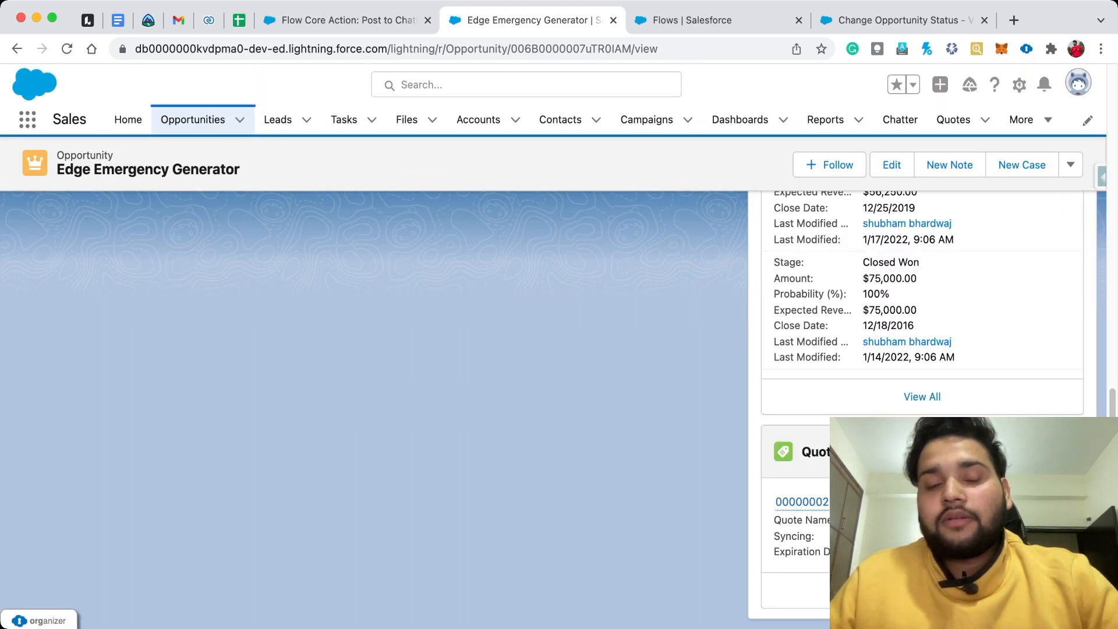
pyautogui.click(802, 502)
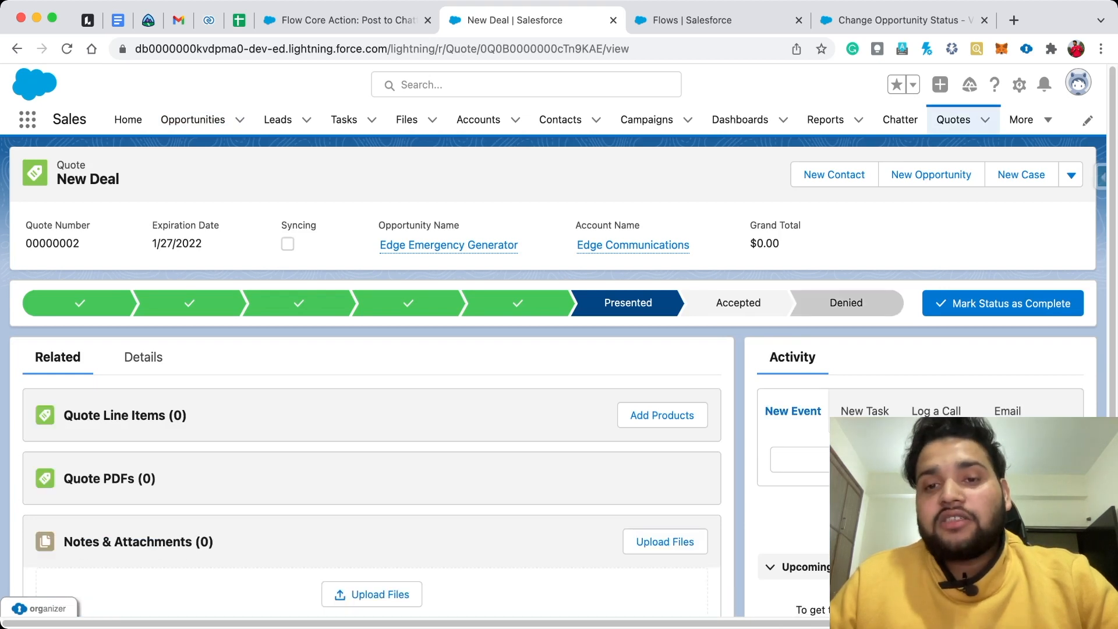
pyautogui.click(739, 303)
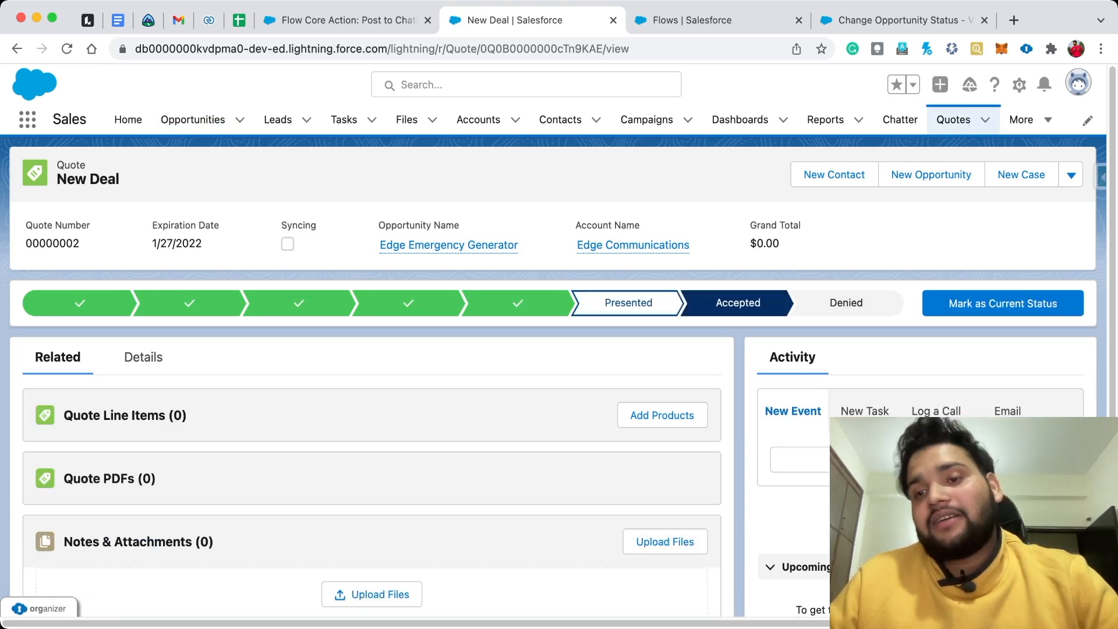
pyautogui.click(1003, 303)
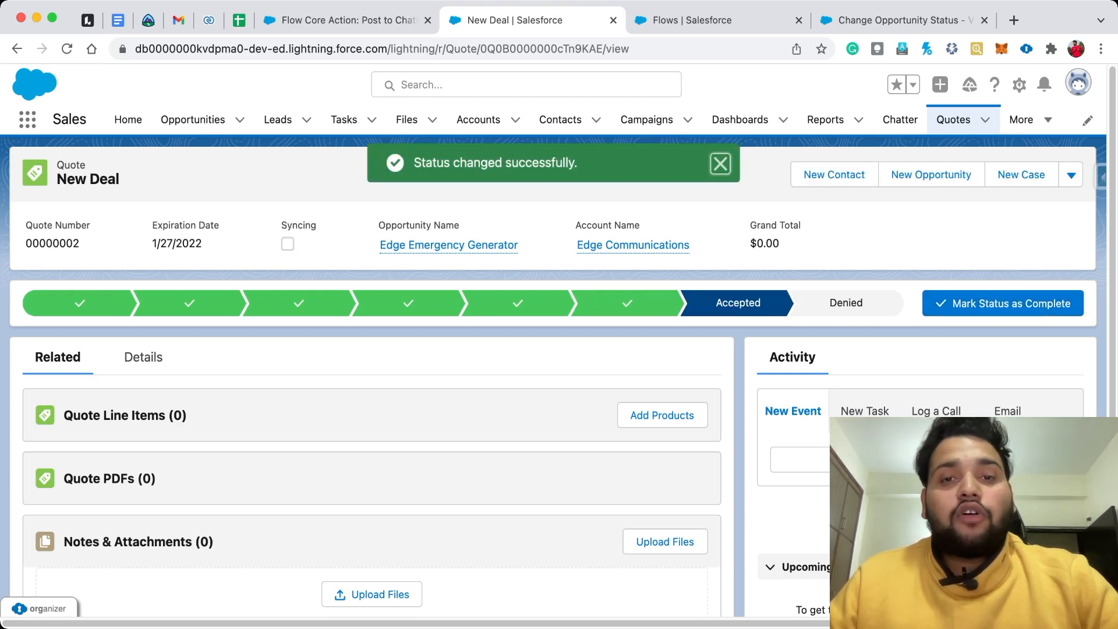
pyautogui.click(449, 245)
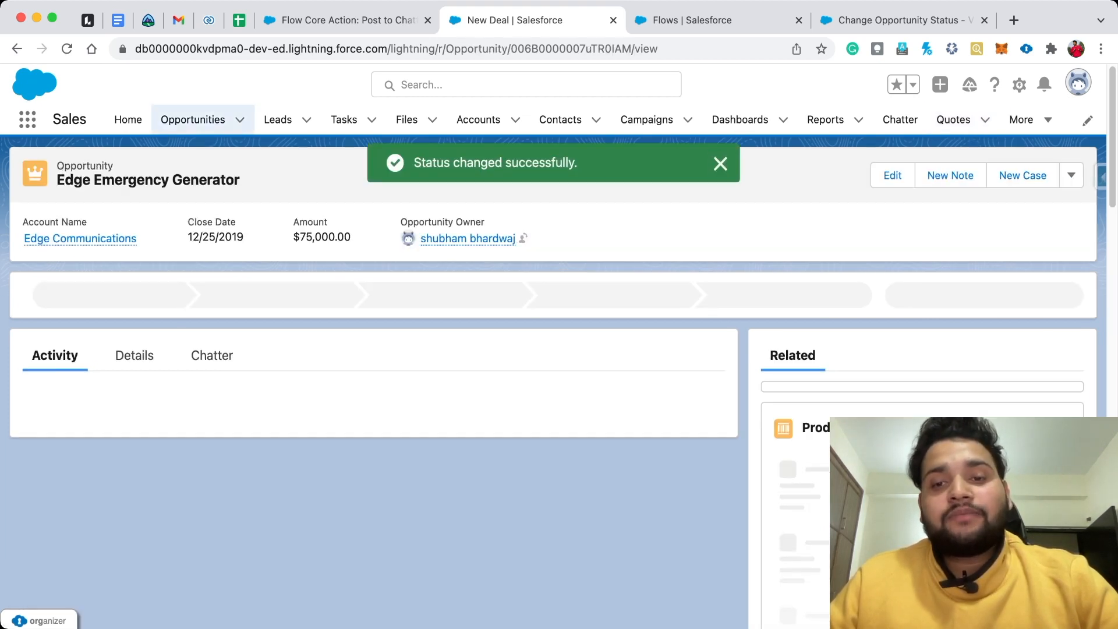